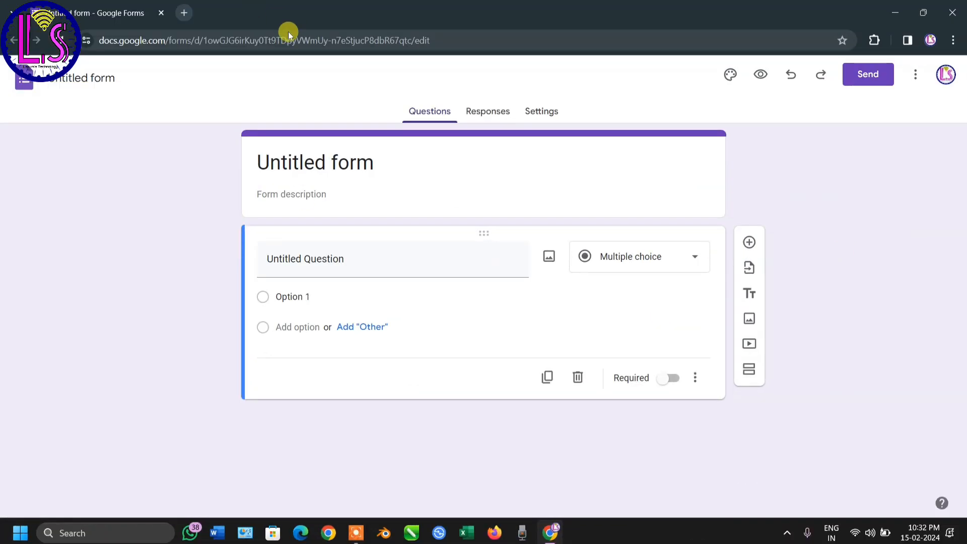
# Open Google Drive in a new browser tab and create a blank Google Form from it
pyautogui.click(187, 13)
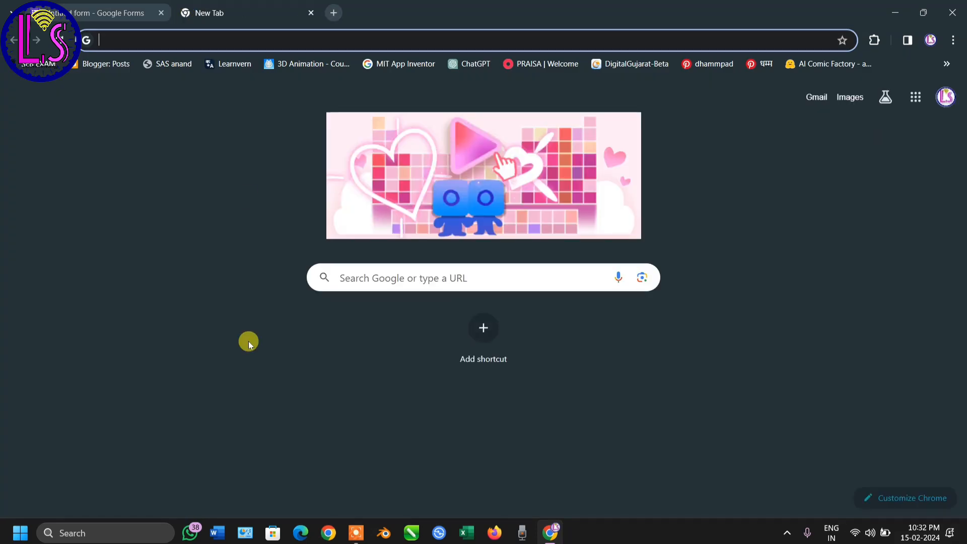
pyautogui.click(915, 101)
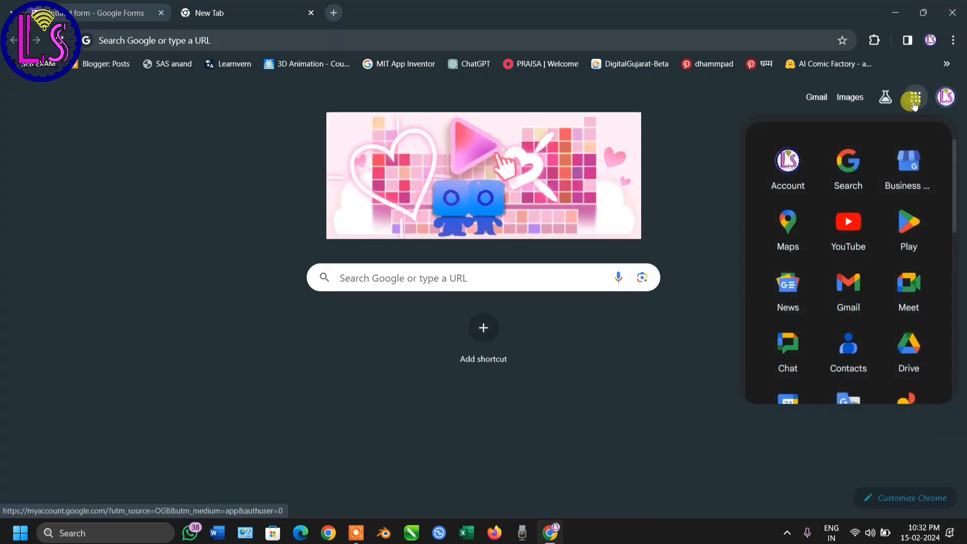
pyautogui.click(910, 353)
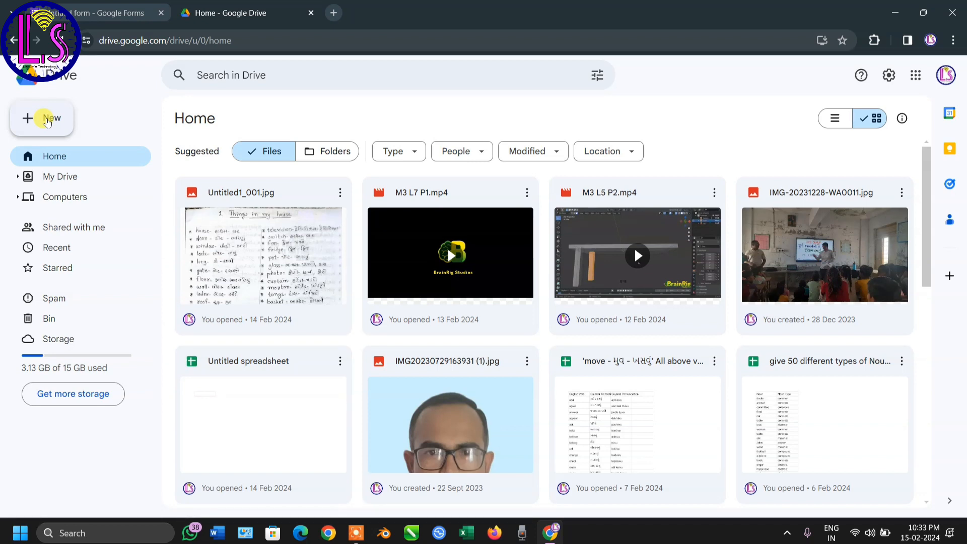
pyautogui.click(47, 121)
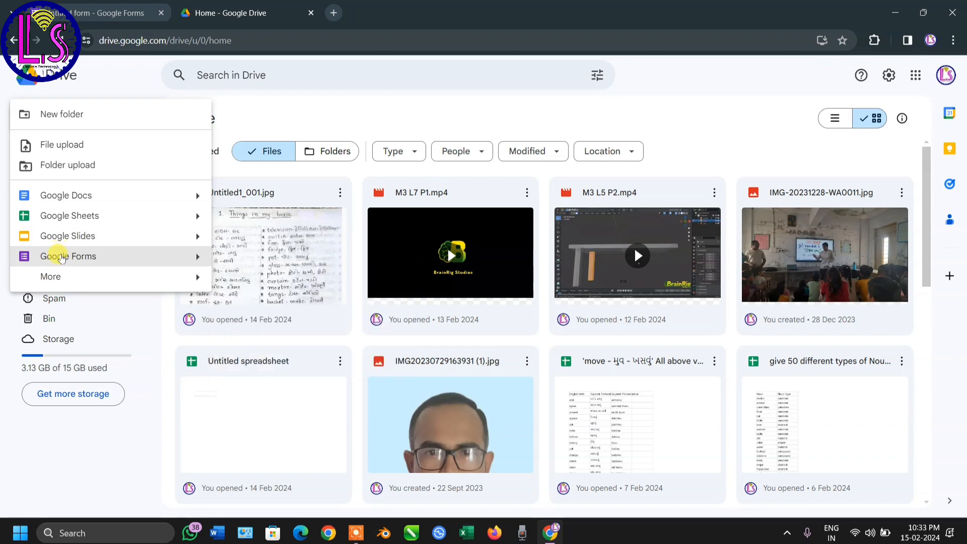
pyautogui.moveTo(195, 256)
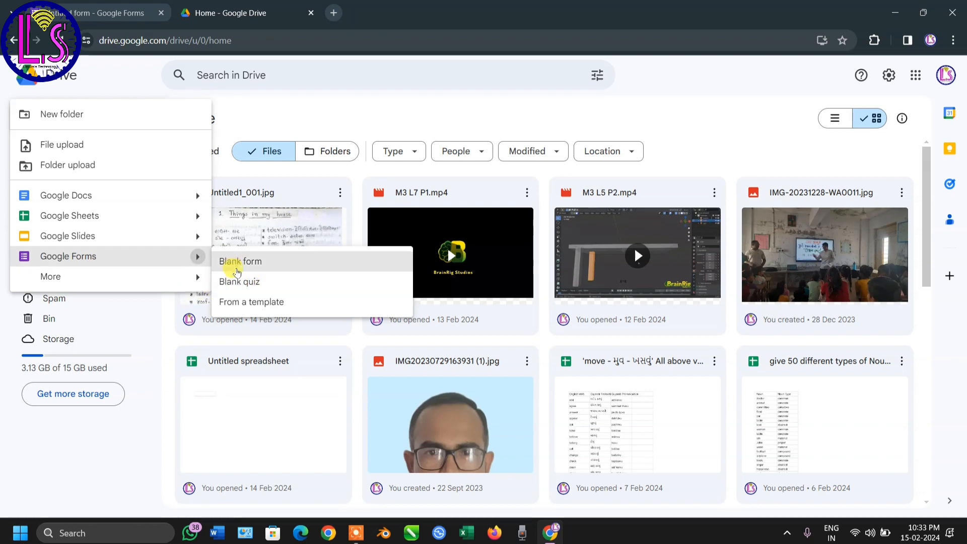
pyautogui.click(238, 266)
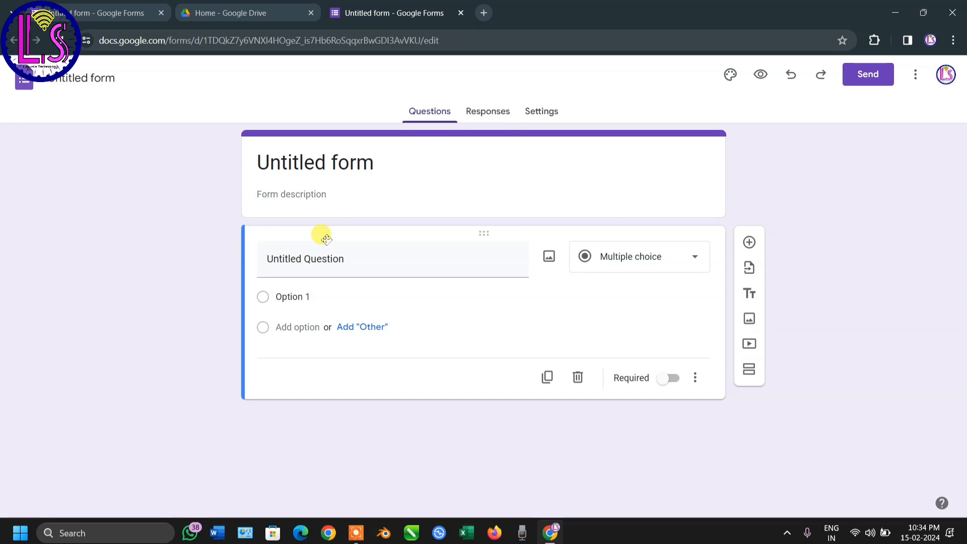
# Replace the form's default title with "Meeting"
pyautogui.click(373, 162)
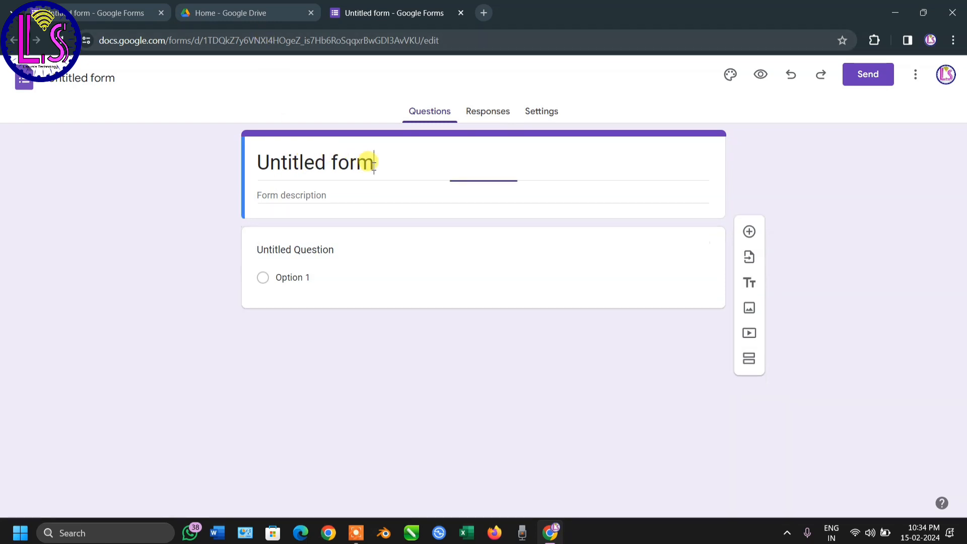
pyautogui.moveTo(374, 166); pyautogui.dragTo(225, 173)
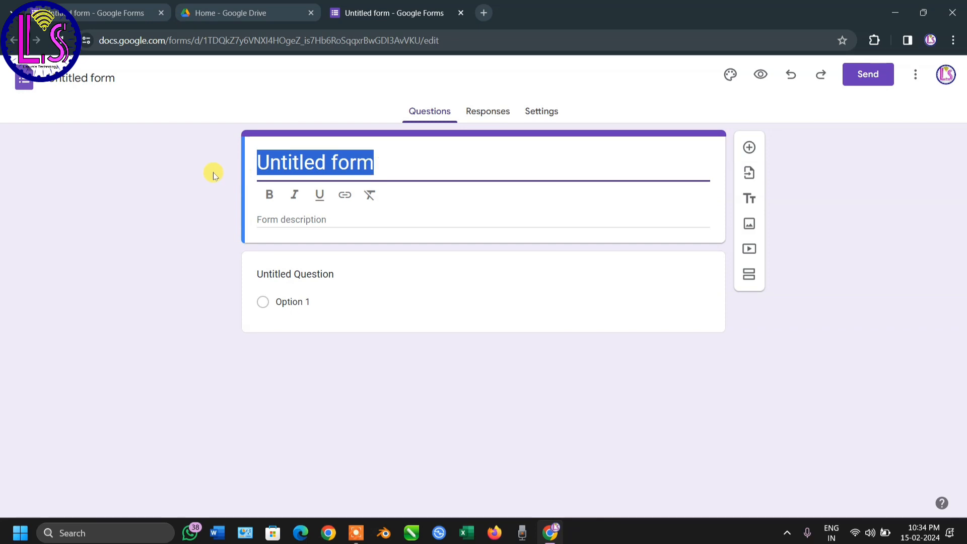
pyautogui.write('M')
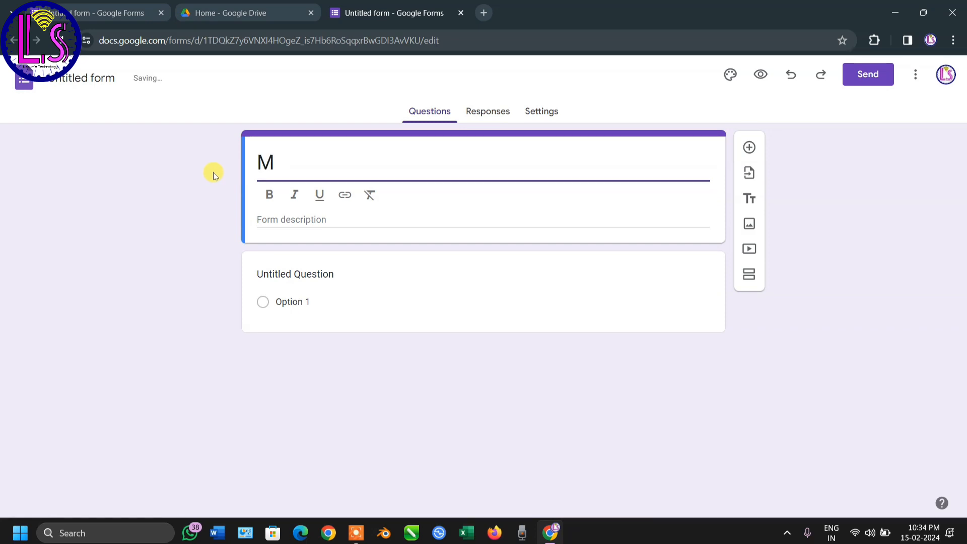
pyautogui.write('eeting')
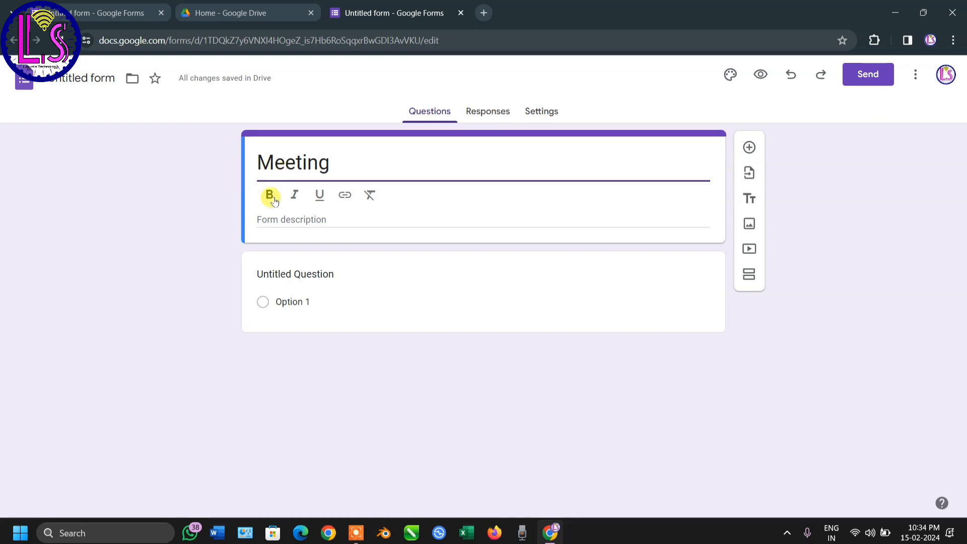
# Enter "Trainig" as the form description and format it bold and underlined
pyautogui.click(267, 218)
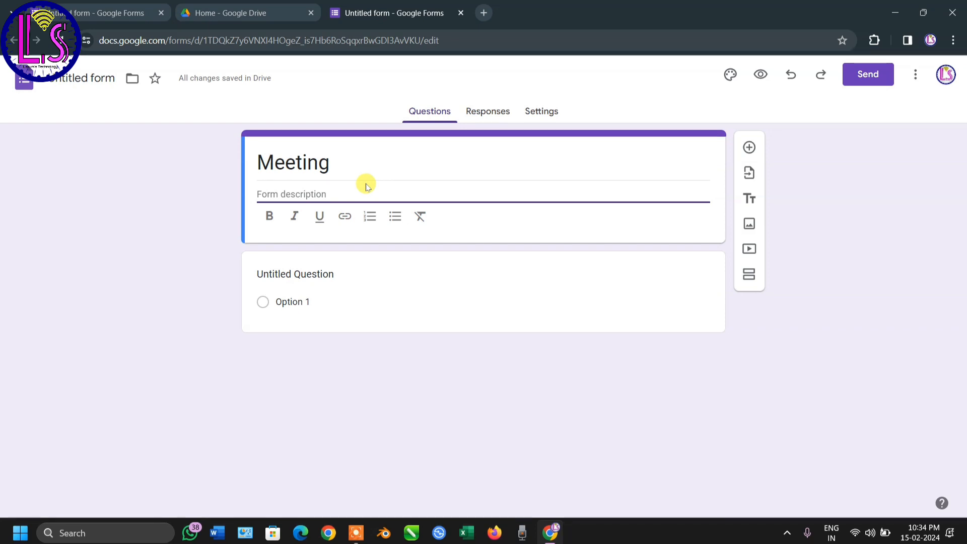
pyautogui.click(265, 224)
pyautogui.write('Trainig')
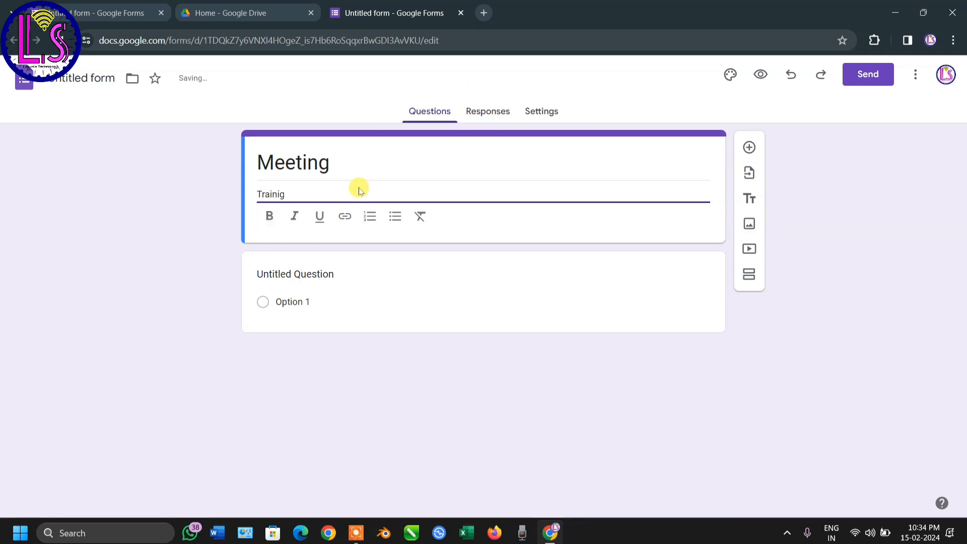
pyautogui.moveTo(292, 195); pyautogui.dragTo(228, 195)
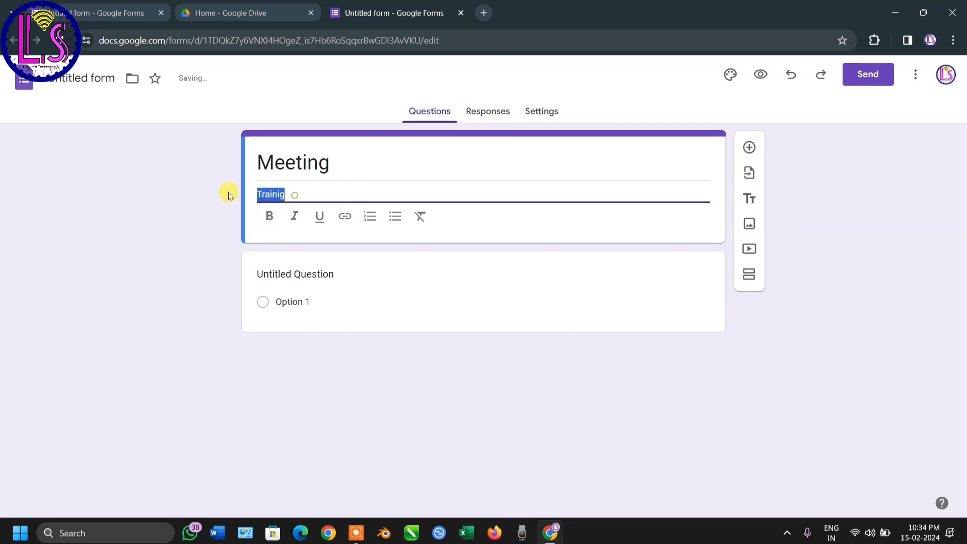
pyautogui.click(267, 216)
pyautogui.click(318, 218)
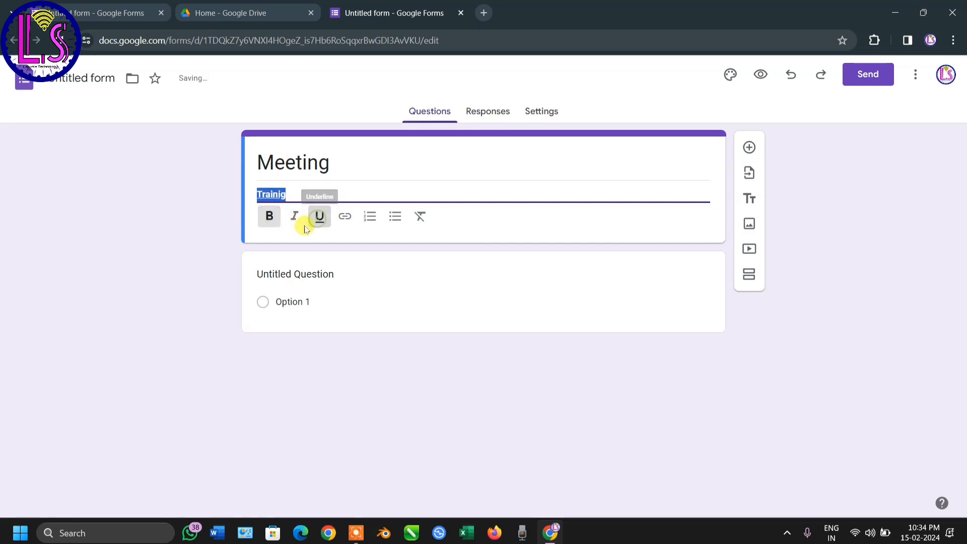
pyautogui.click(295, 218)
pyautogui.click(296, 223)
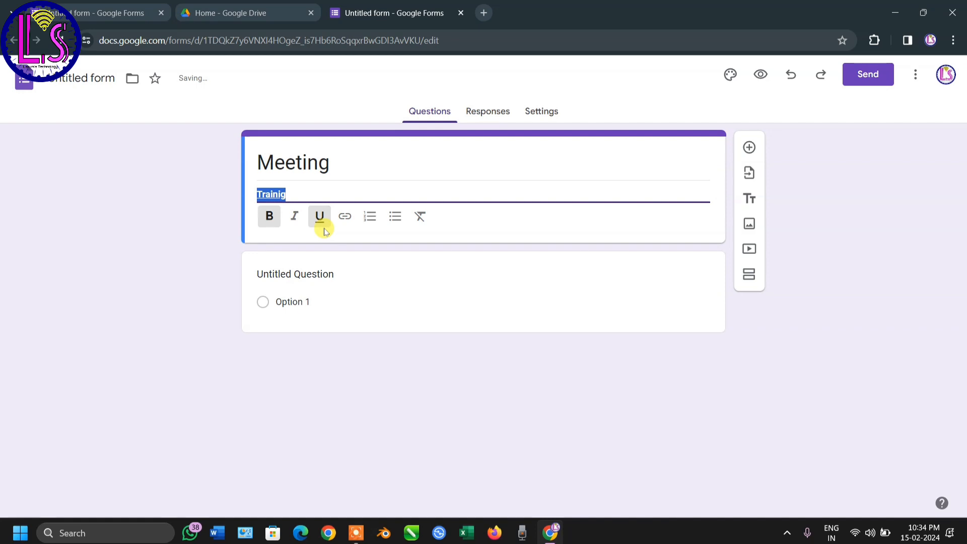
# Turn the untitled question into a Short answer question titled "Email" with a description field shown
pyautogui.click(306, 273)
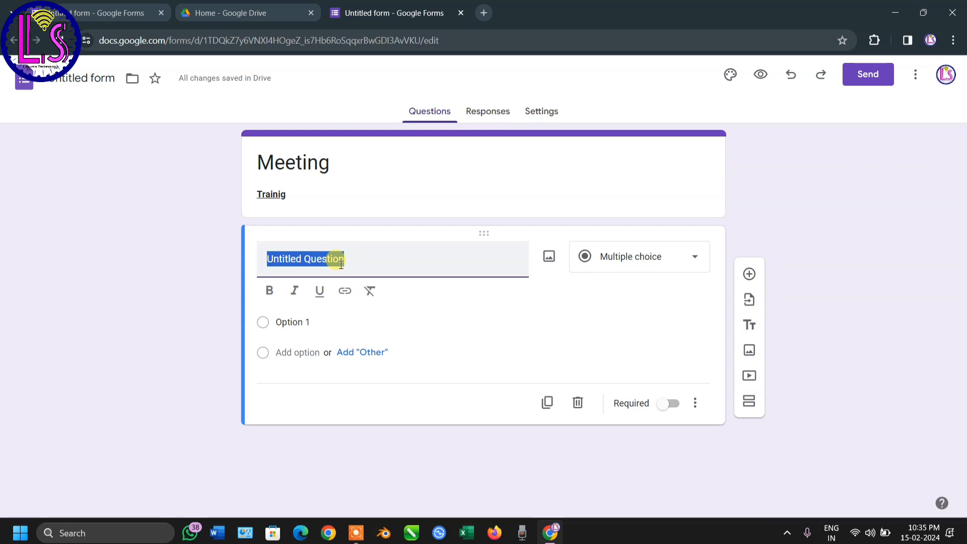
pyautogui.write('Email')
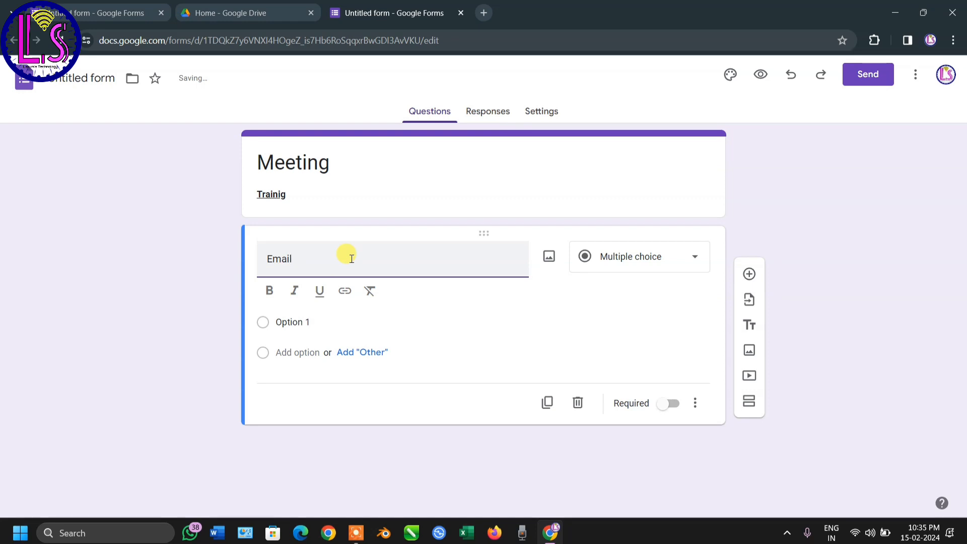
pyautogui.click(694, 404)
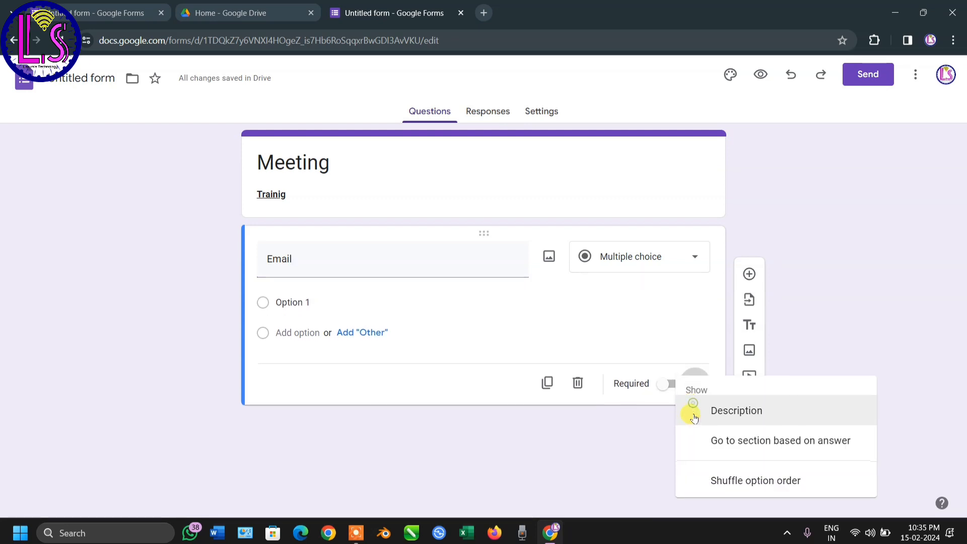
pyautogui.click(729, 411)
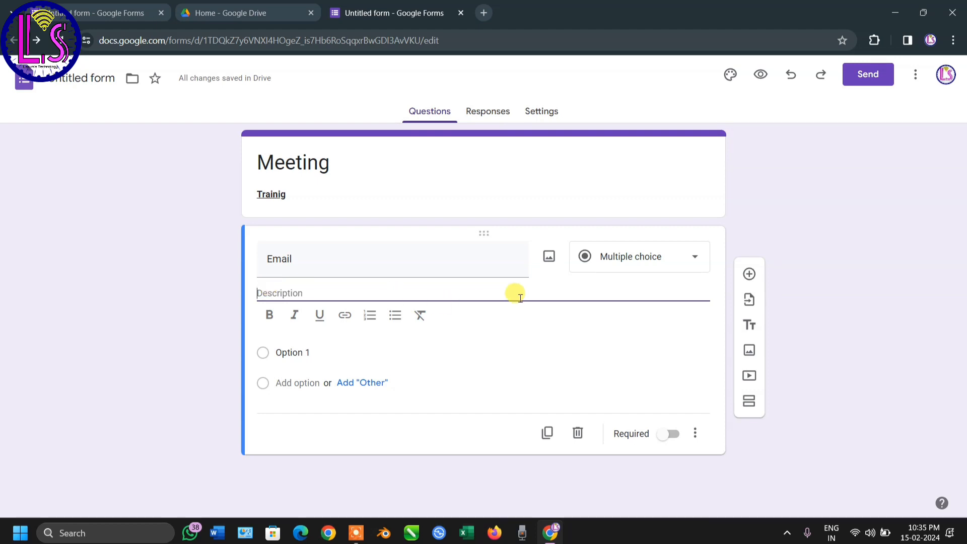
pyautogui.click(628, 267)
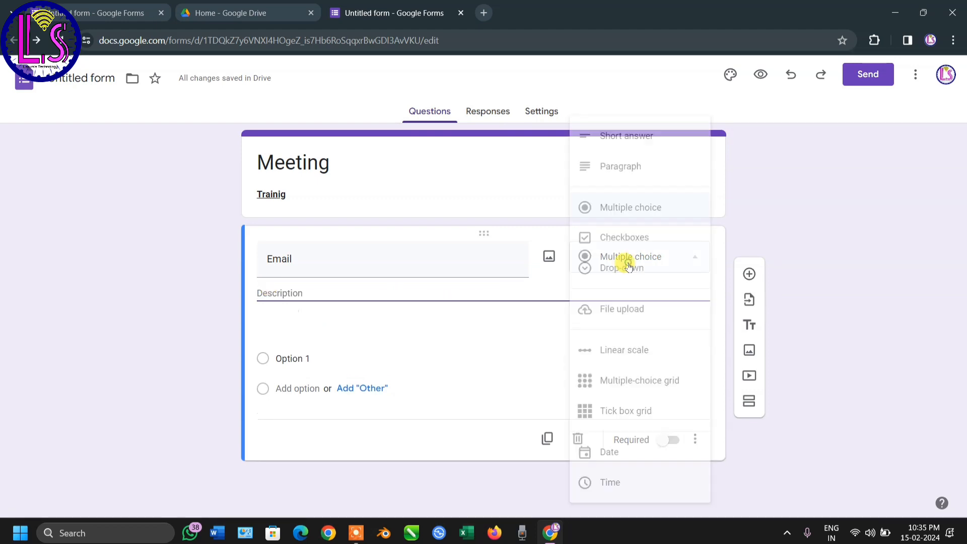
pyautogui.click(617, 147)
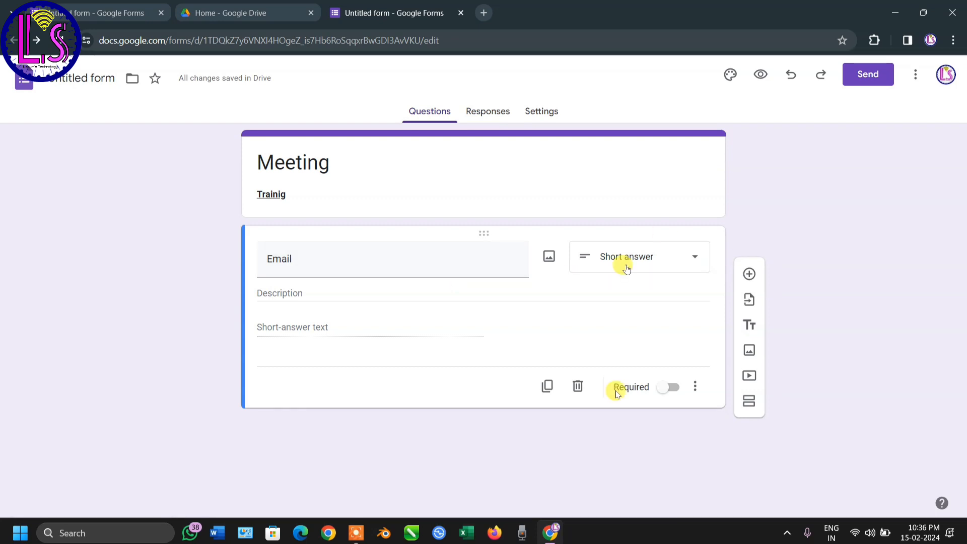
# Duplicate the Email question and make the original one required
pyautogui.click(547, 388)
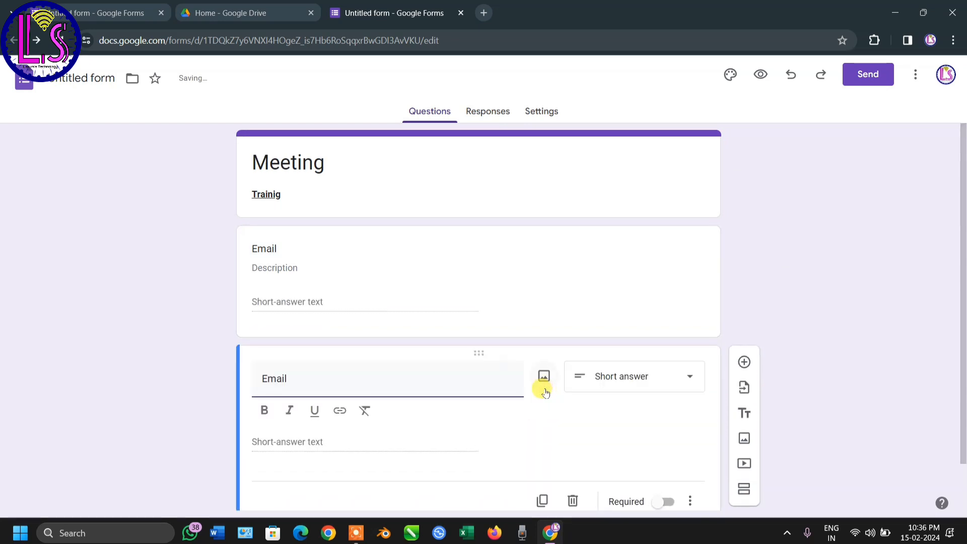
pyautogui.scroll(1, 393, 365)
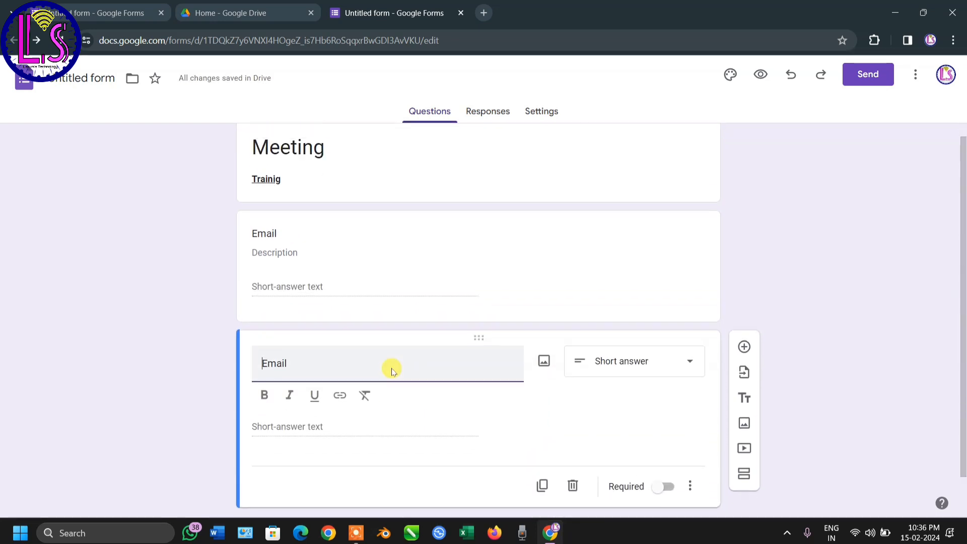
pyautogui.click(451, 271)
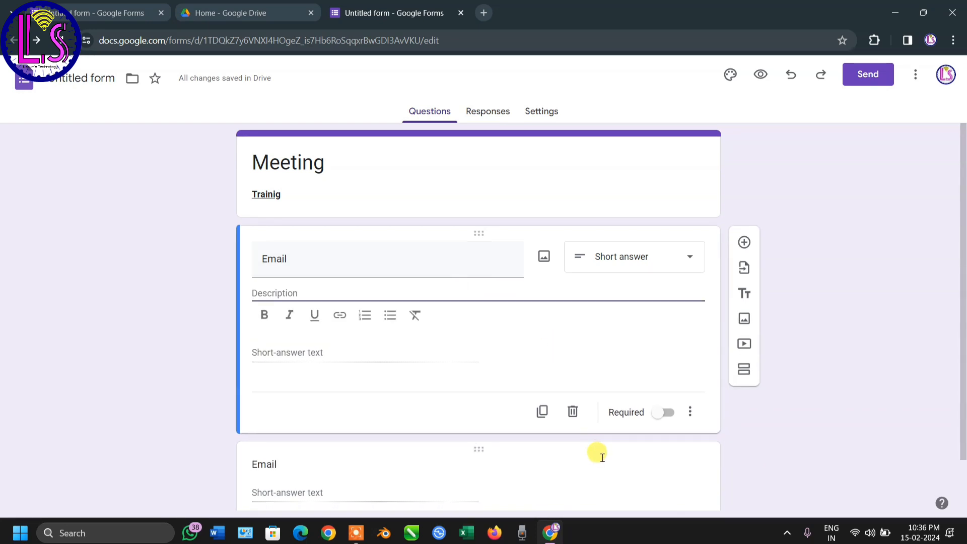
pyautogui.click(657, 414)
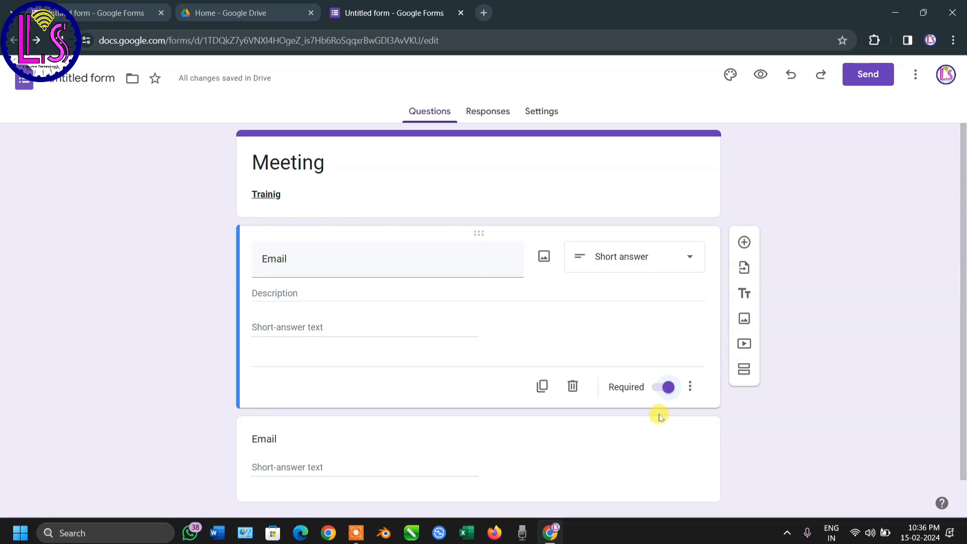
# Retitle the duplicated Email question as "Name"
pyautogui.scroll(-1, 307, 449)
pyautogui.click(343, 428)
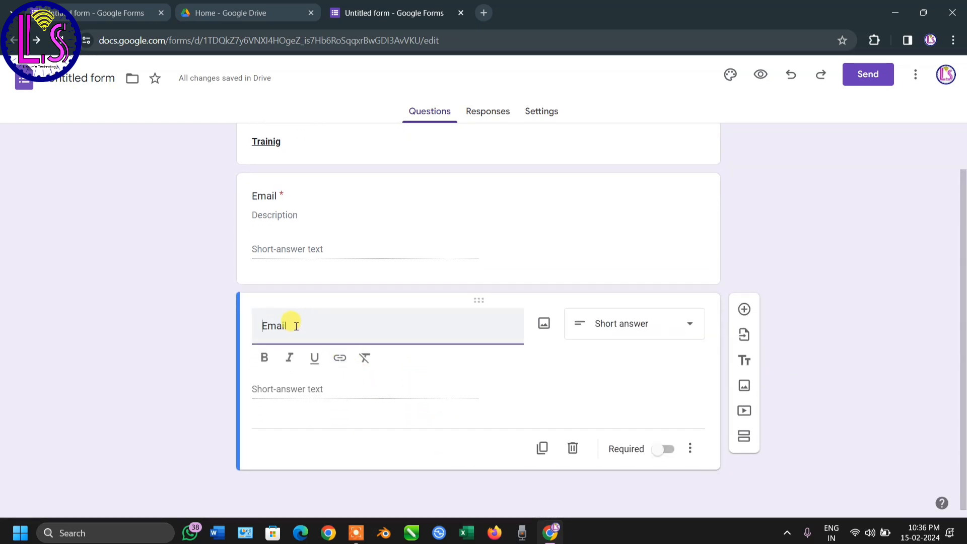
pyautogui.doubleClick(295, 326)
pyautogui.write('n')
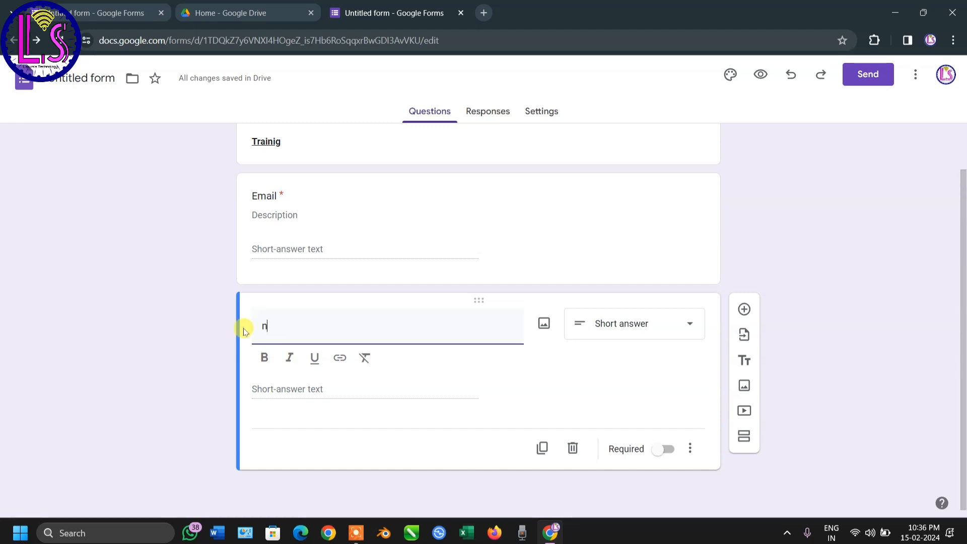
pyautogui.write('ame')
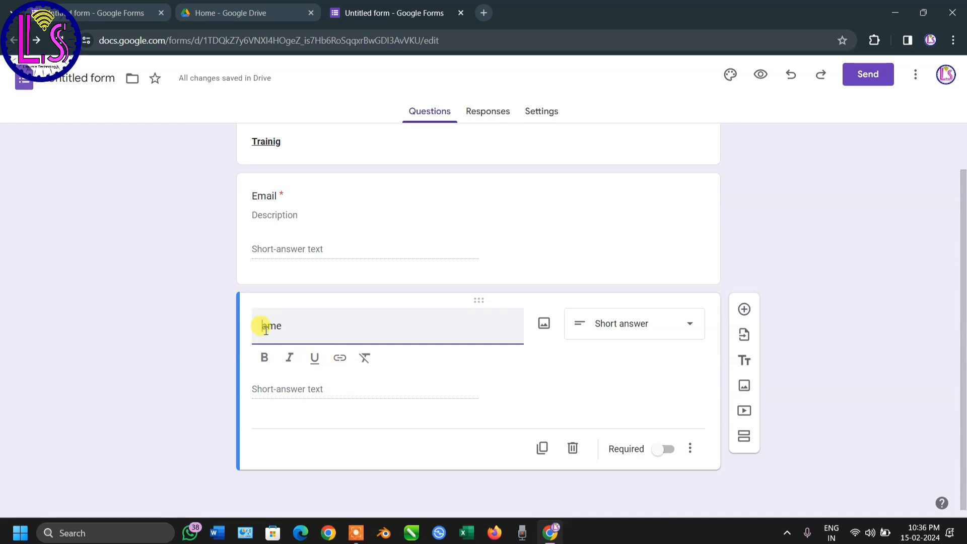
pyautogui.write('N')
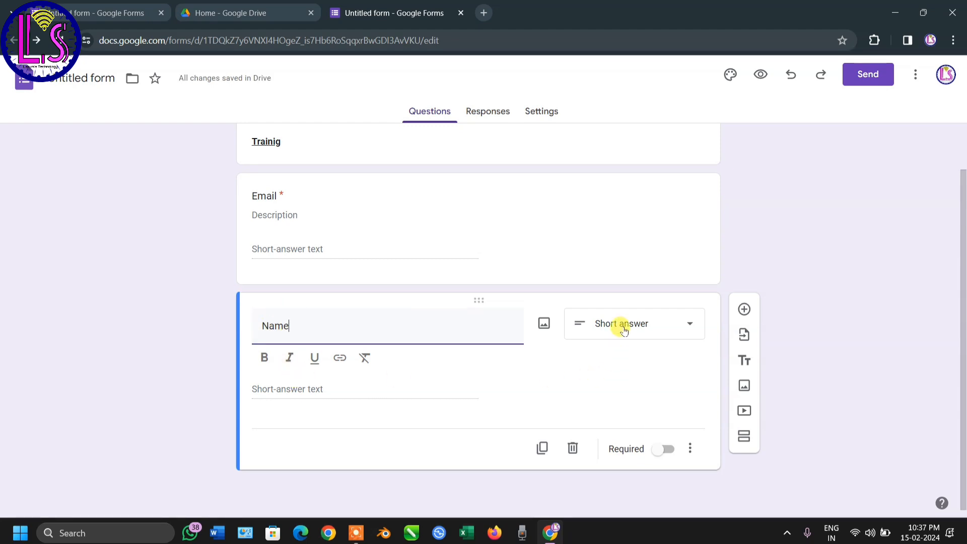
# Add a new question below Name titled "Address" with the Paragraph answer type
pyautogui.click(743, 310)
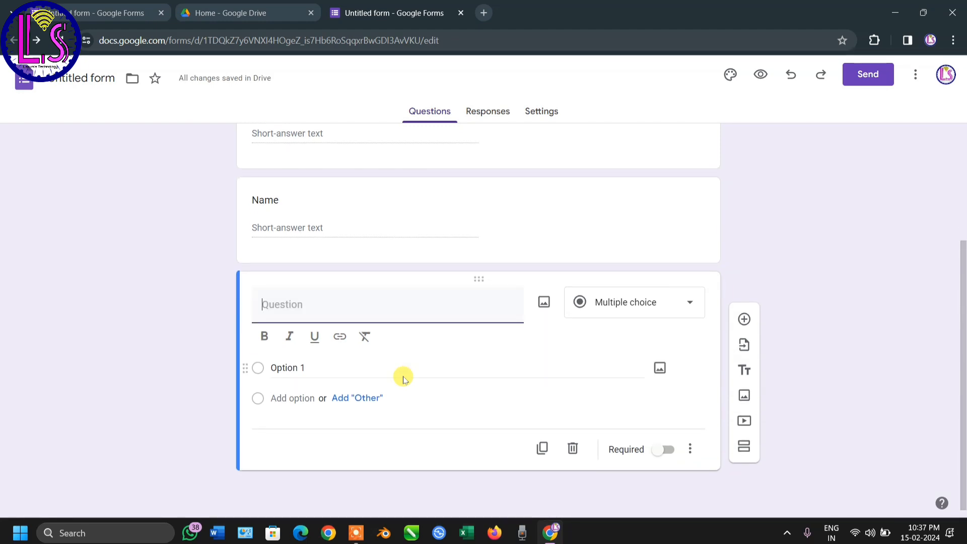
pyautogui.write('Address')
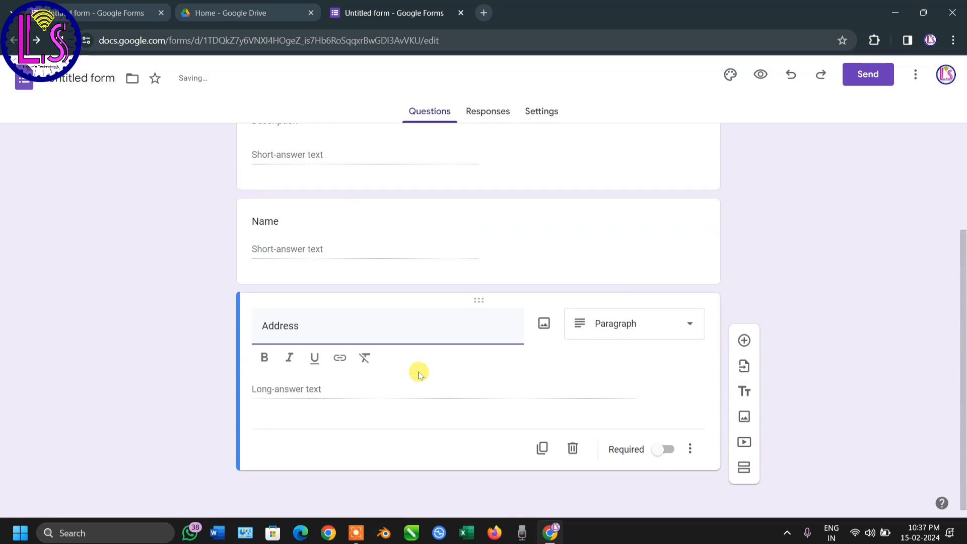
pyautogui.click(607, 321)
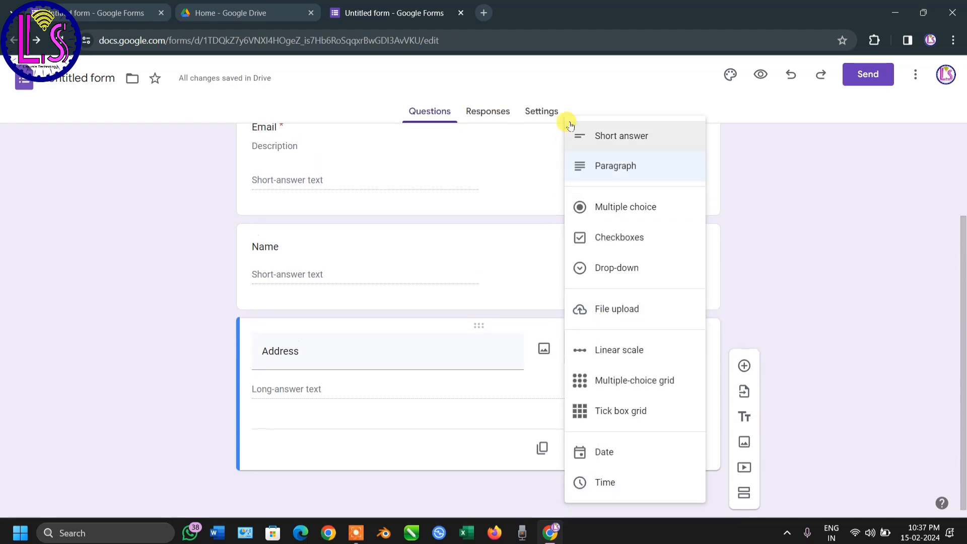
pyautogui.click(620, 163)
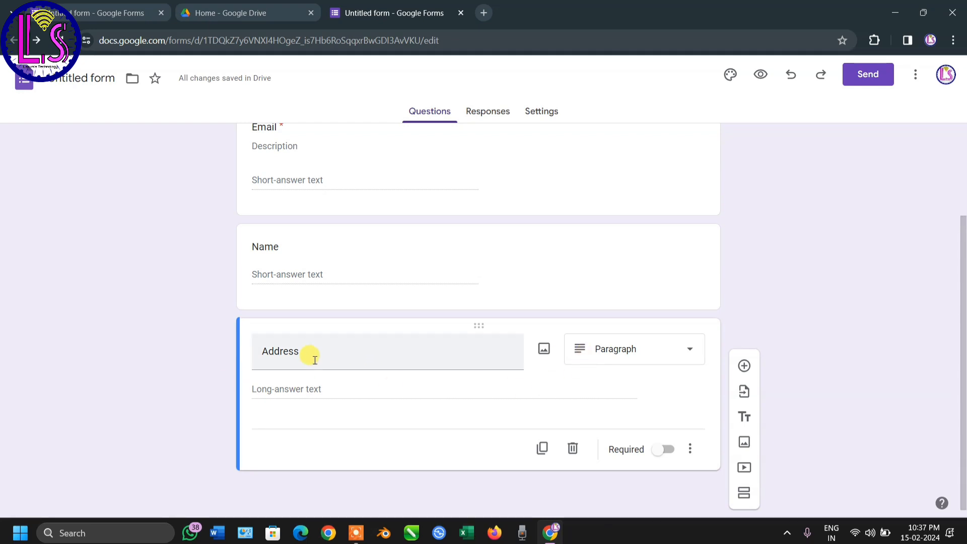
# Make the Name question required
pyautogui.scroll(2, 548, 242)
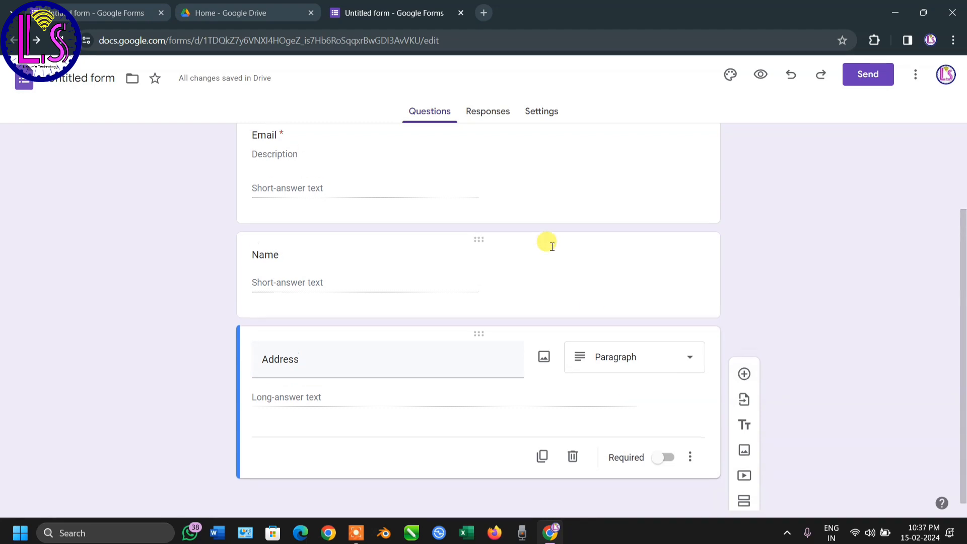
pyautogui.click(564, 323)
pyautogui.click(662, 448)
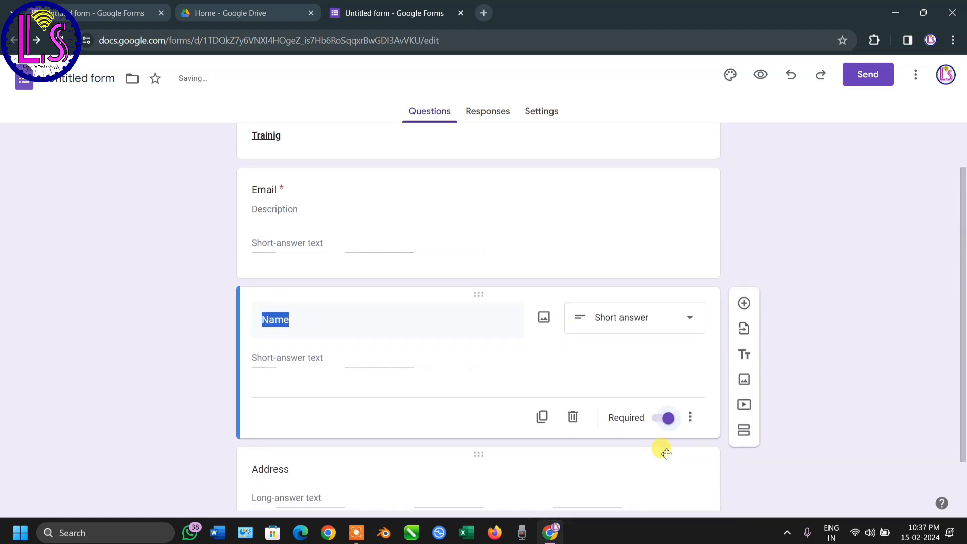
# Make the Address question required
pyautogui.scroll(-1, 655, 443)
pyautogui.click(339, 426)
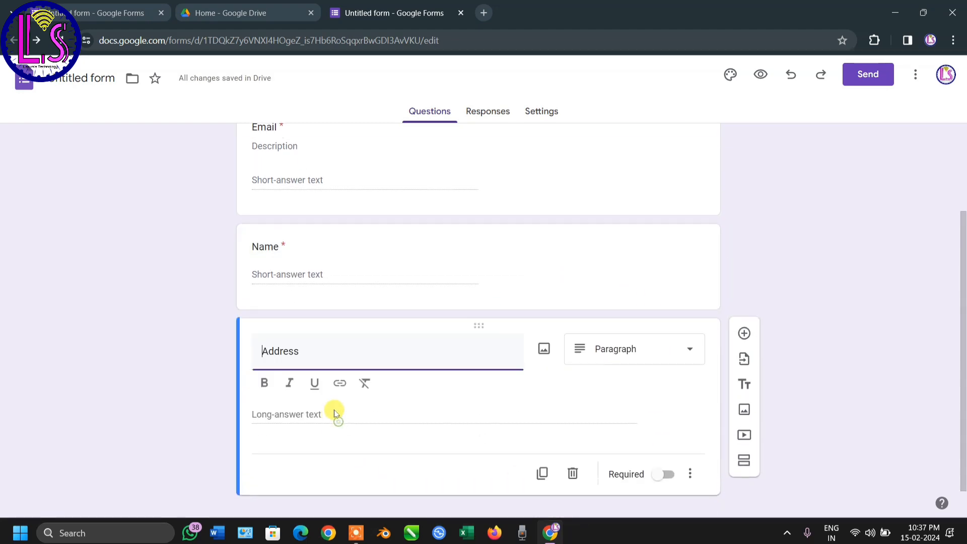
pyautogui.click(664, 449)
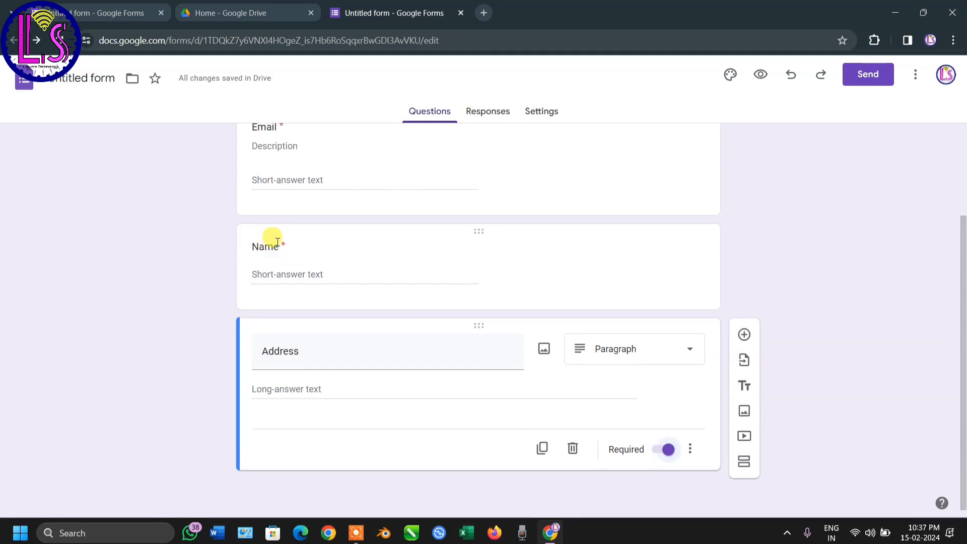
pyautogui.scroll(1, 281, 161)
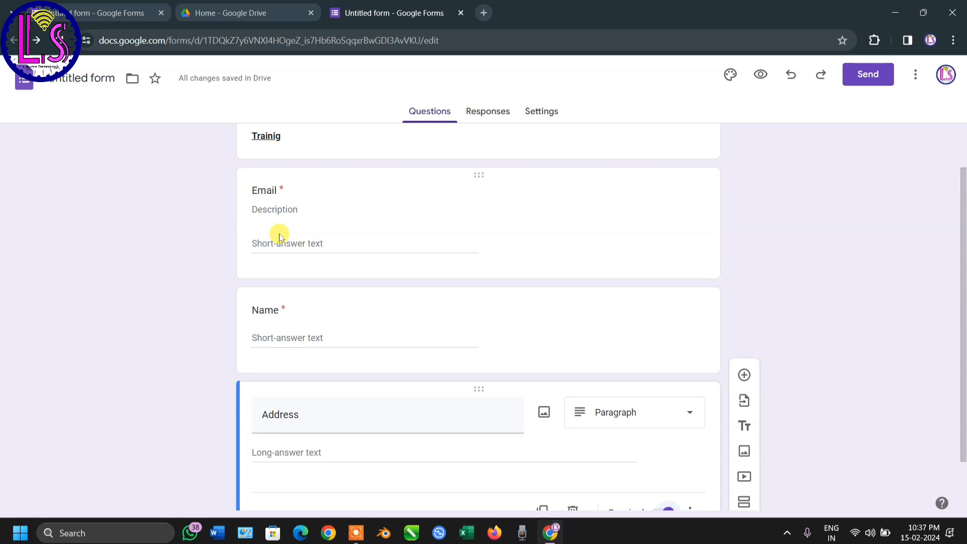
pyautogui.scroll(-2, 280, 237)
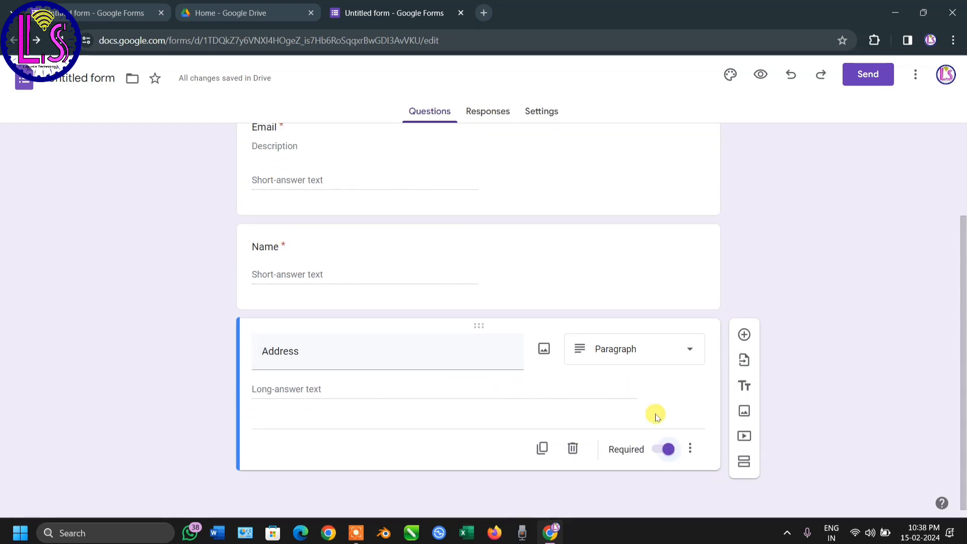
# Add a new question below Address titled "District" with the Multiple choice answer type
pyautogui.click(745, 335)
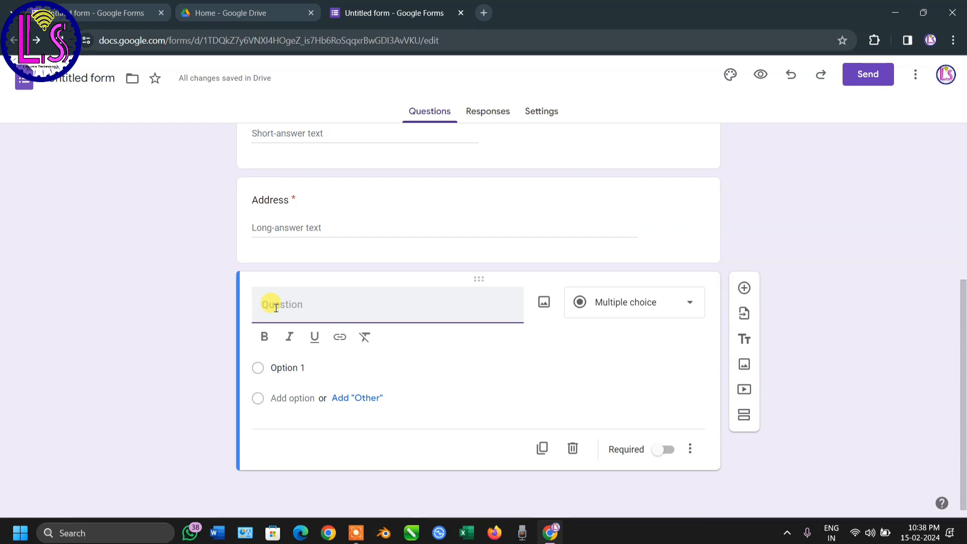
pyautogui.write('istrict')
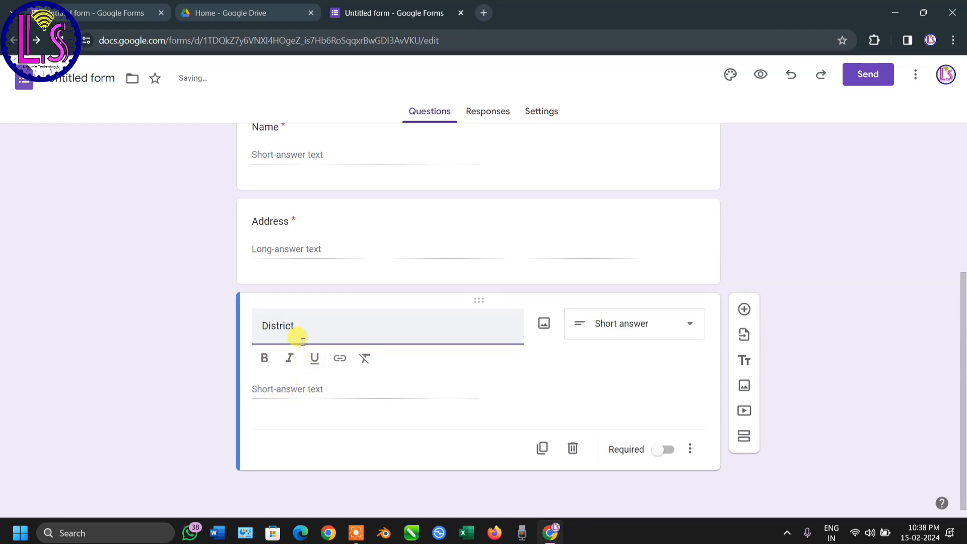
pyautogui.click(608, 328)
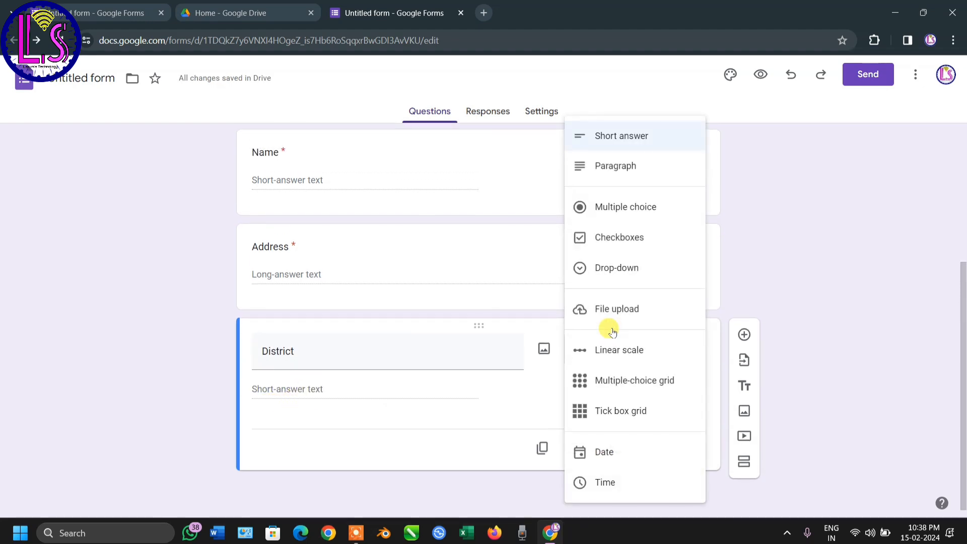
pyautogui.click(609, 207)
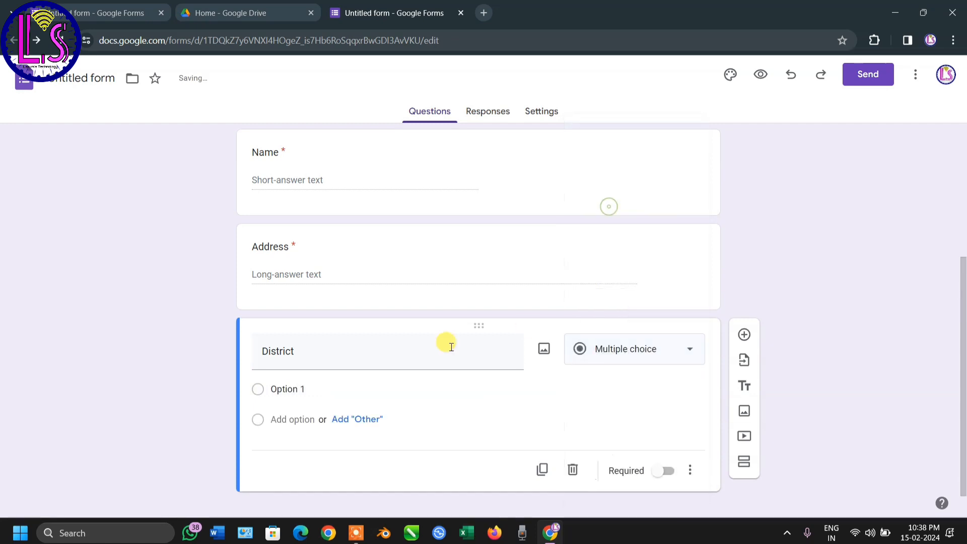
# Name the first District option "Ahmedabad" and add an "Other" choice to the question
pyautogui.click(308, 371)
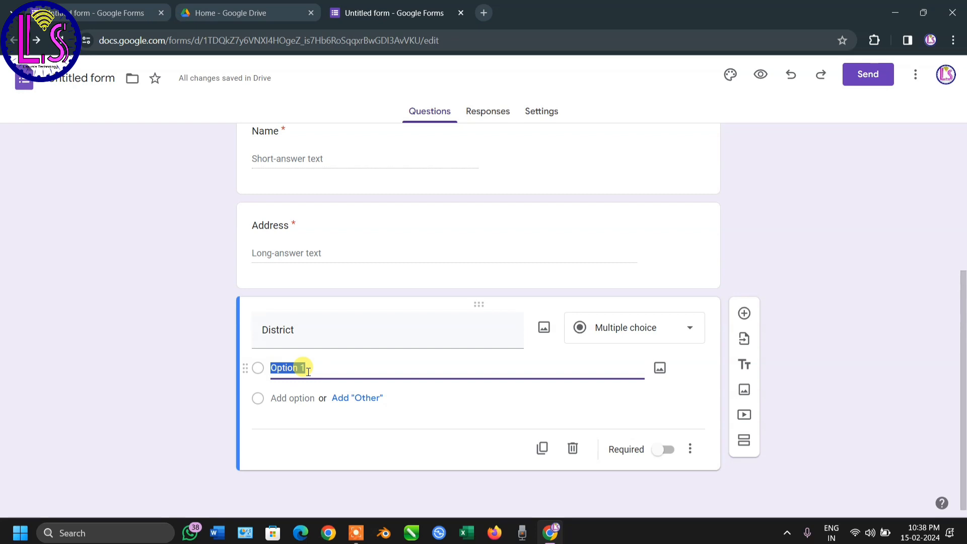
pyautogui.write('Ahm')
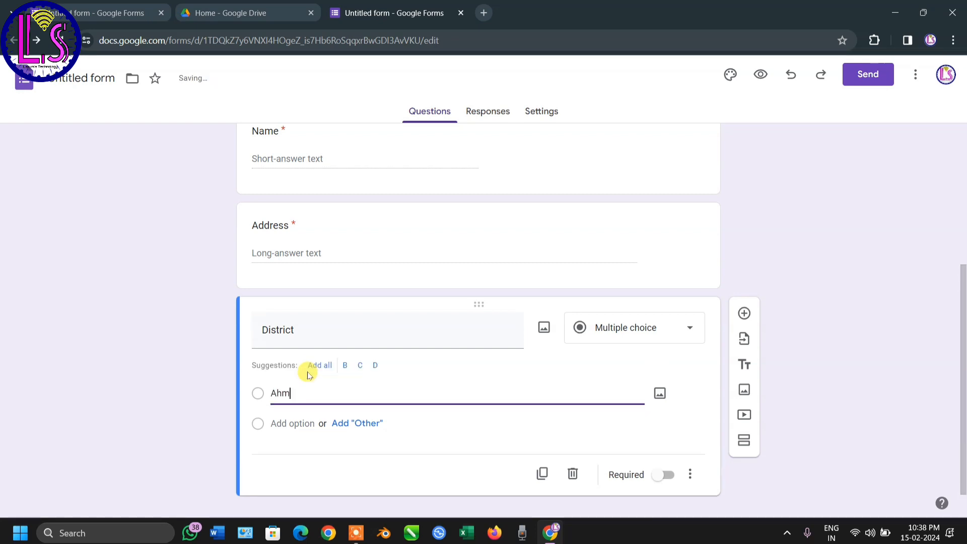
pyautogui.write('edabad')
pyautogui.click(343, 426)
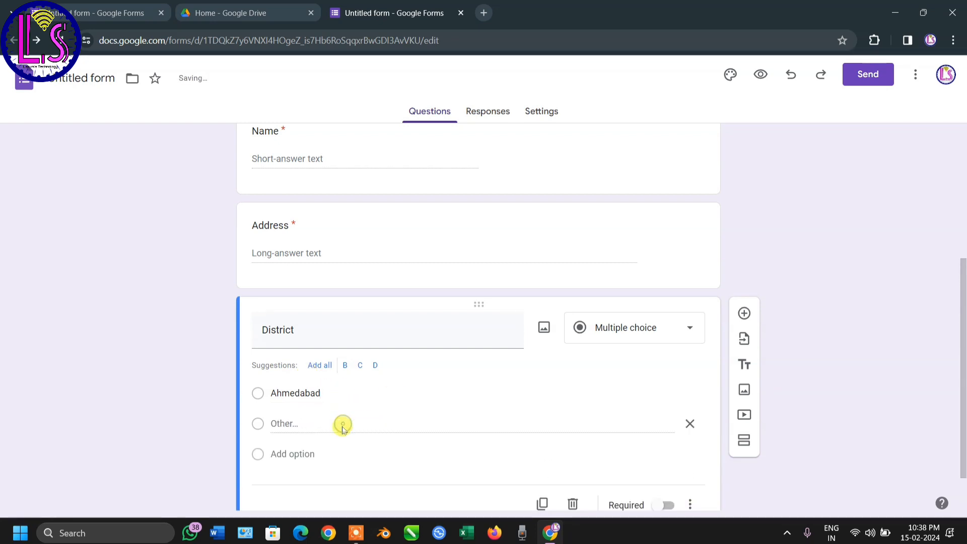
# Add "Baroda" as the second option of the District question
pyautogui.click(286, 398)
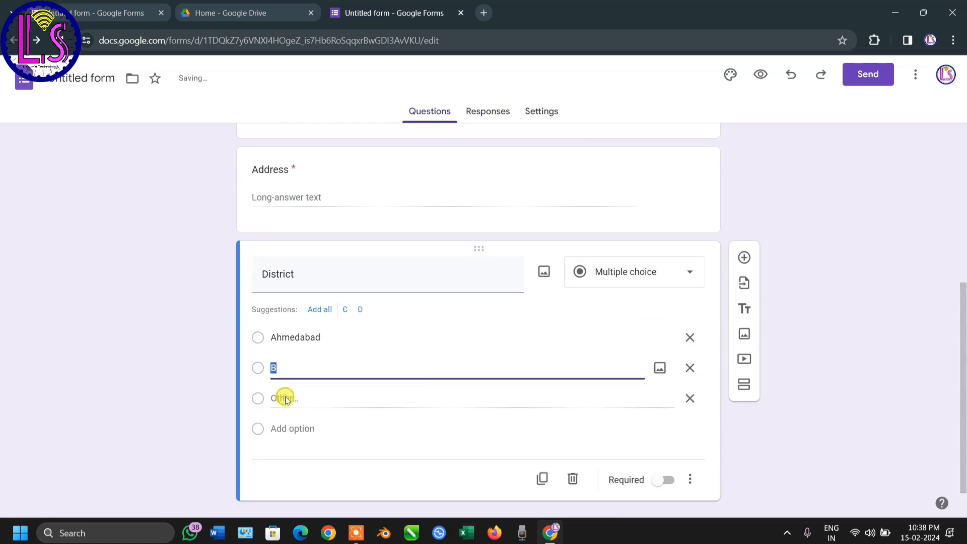
pyautogui.click(285, 365)
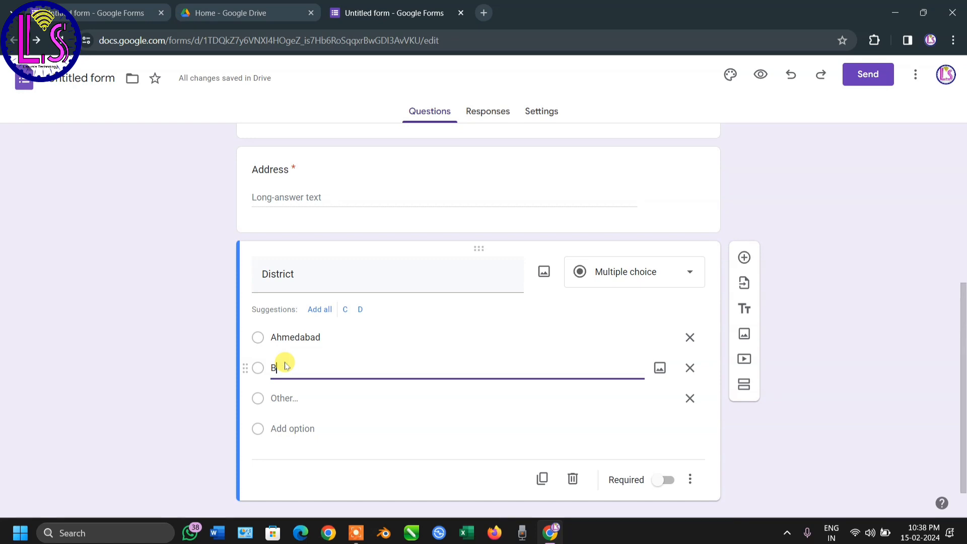
pyautogui.write('aro')
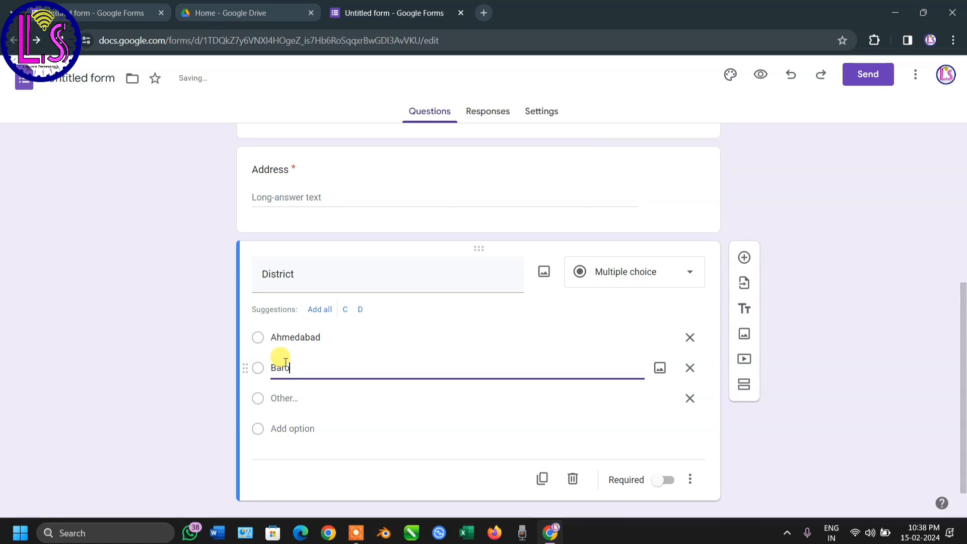
pyautogui.write('da')
# Add "Surat" as the third option of the District question
pyautogui.click(292, 429)
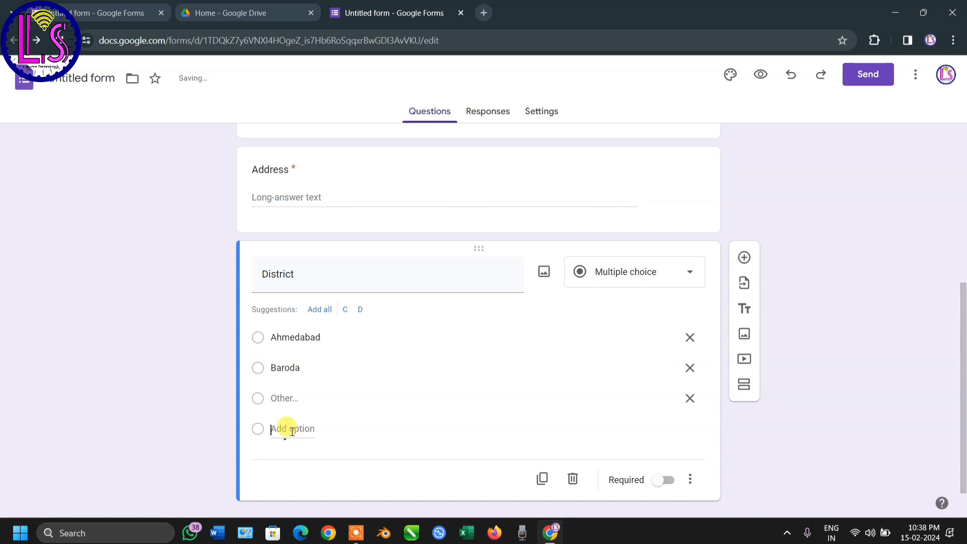
pyautogui.write('C')
pyautogui.doubleClick(287, 381)
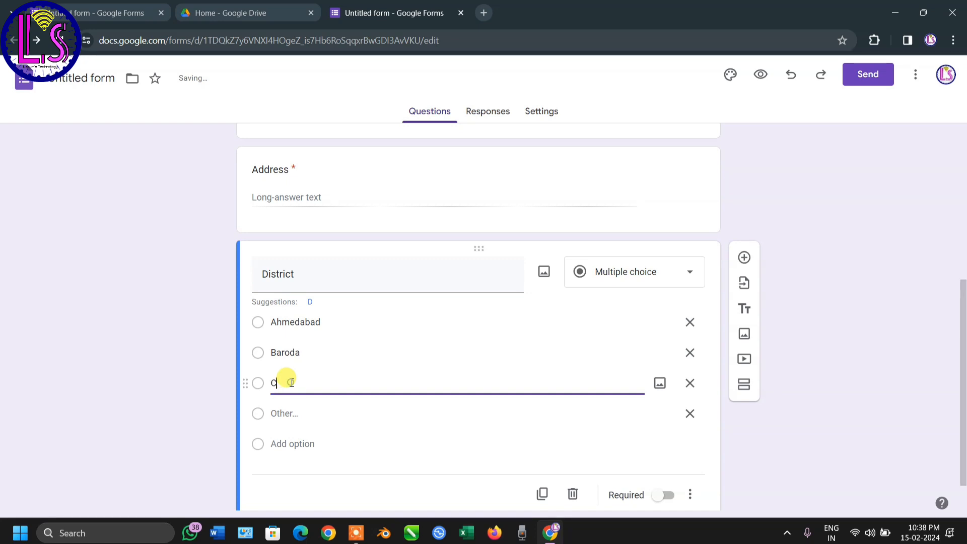
pyautogui.press('BackSpace')
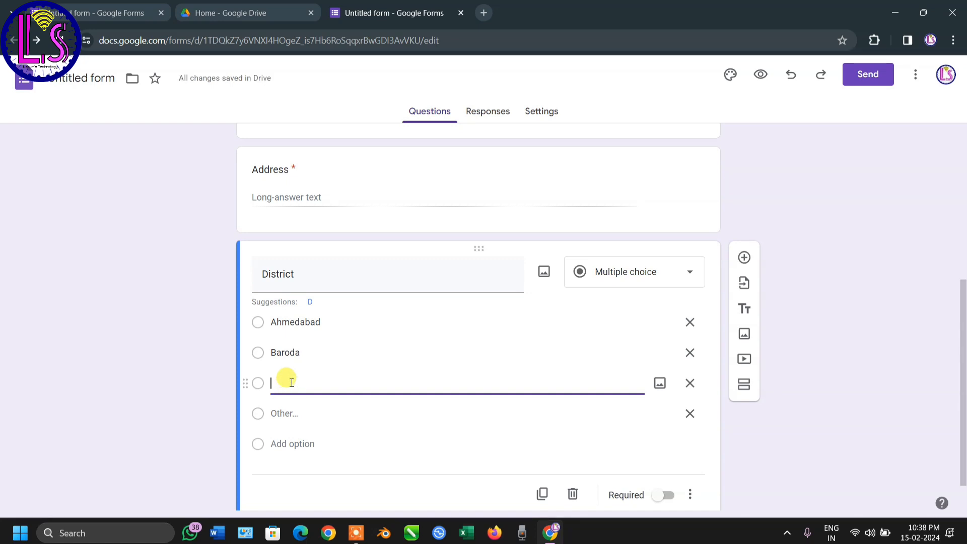
pyautogui.write('Surat')
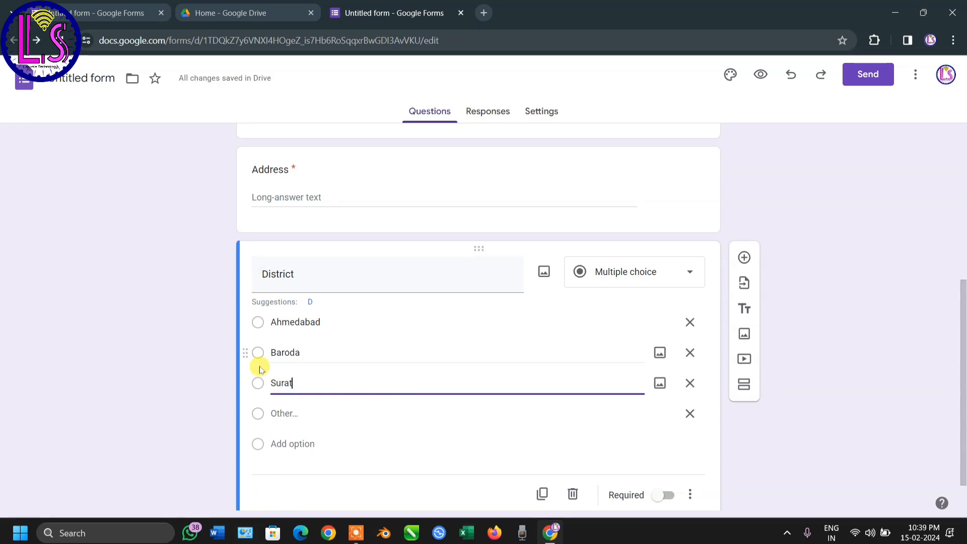
# Remove the "Other" choice from the District question and make the question required
pyautogui.click(690, 414)
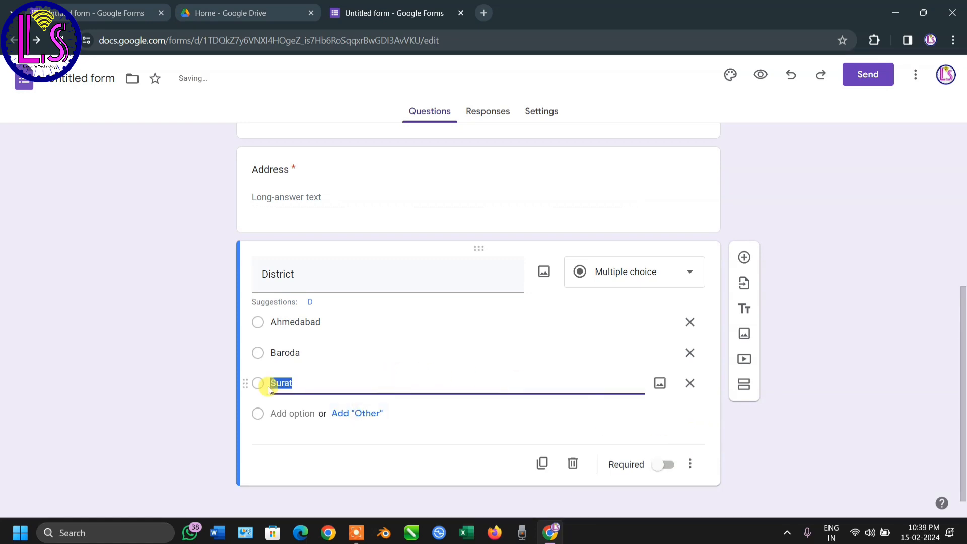
pyautogui.click(311, 347)
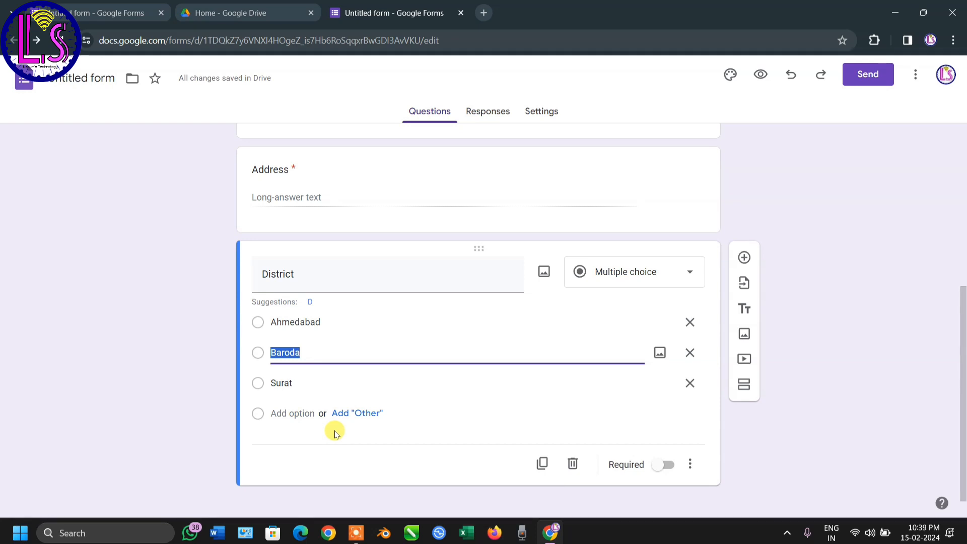
pyautogui.scroll(-1, 335, 434)
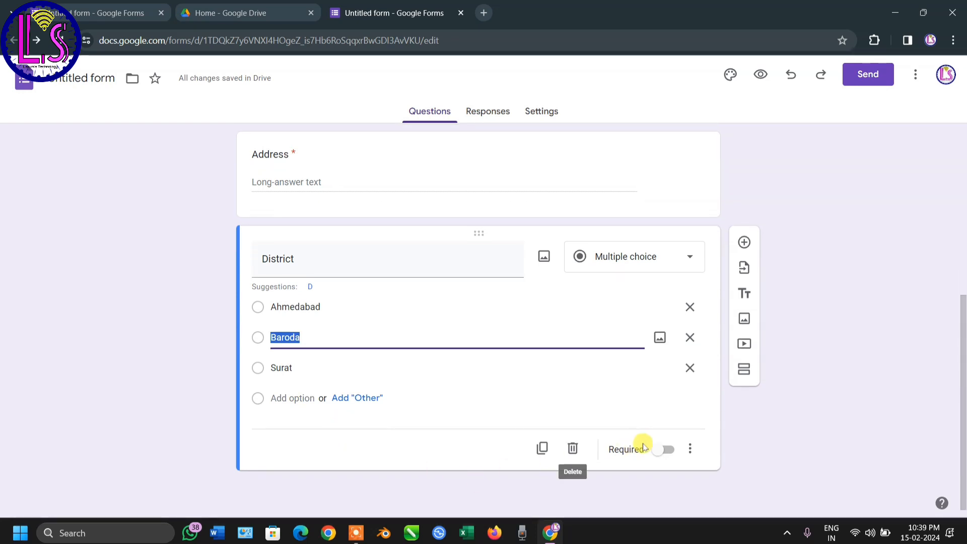
pyautogui.click(657, 451)
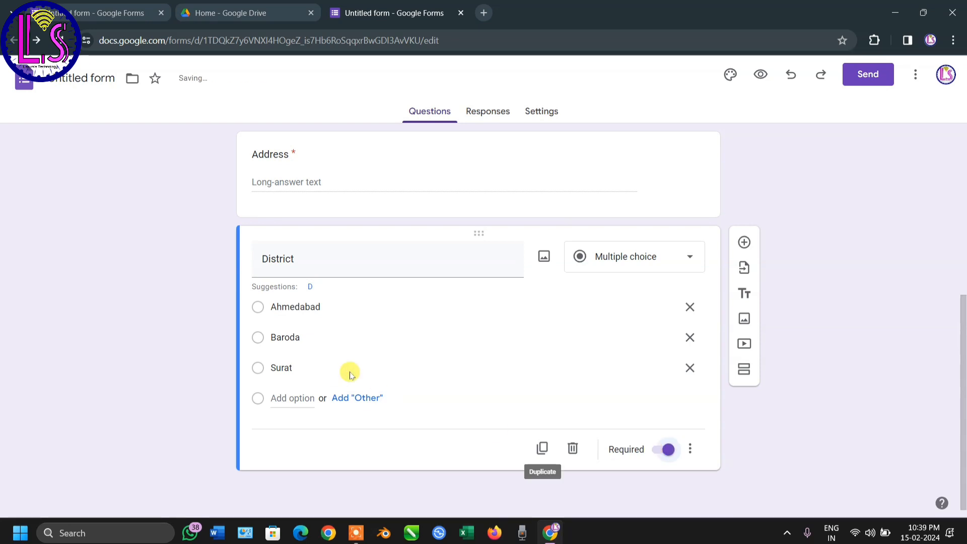
# Add a required short-answer question below District titled "Mobile Number"
pyautogui.click(744, 243)
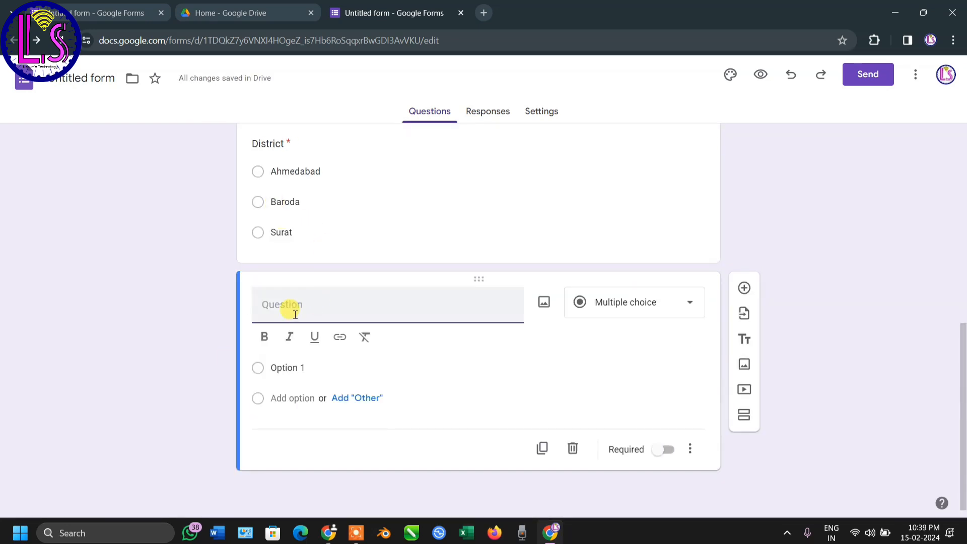
pyautogui.write('Mobile ')
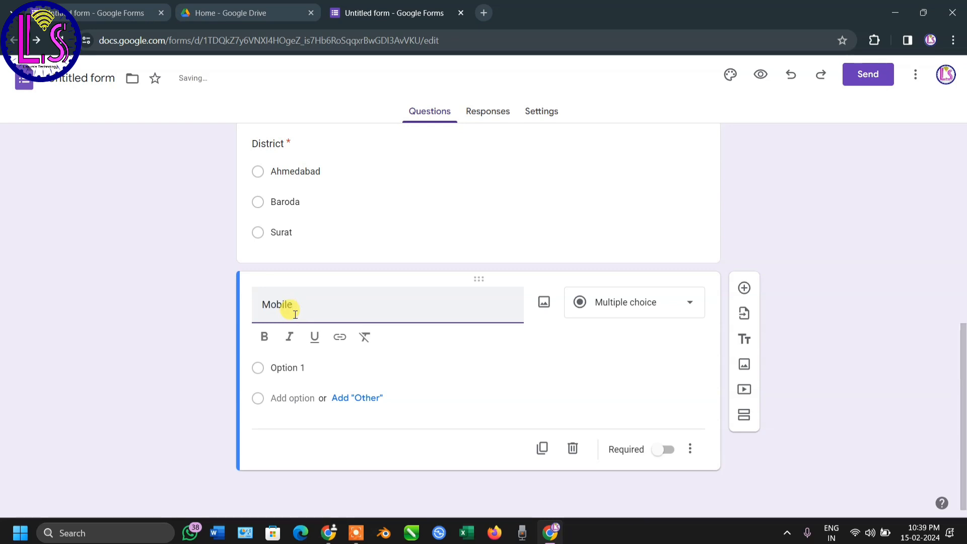
pyautogui.write('Num')
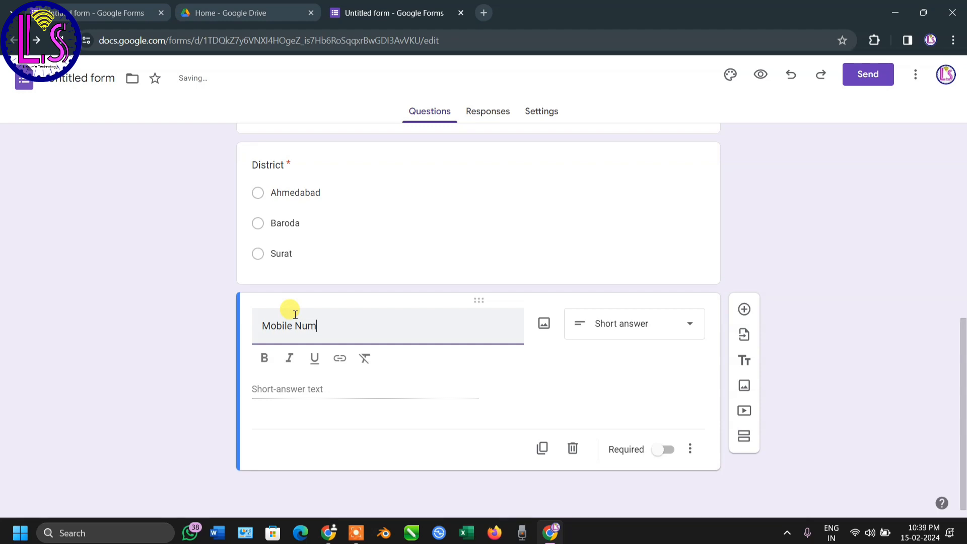
pyautogui.write('ber')
pyautogui.click(537, 376)
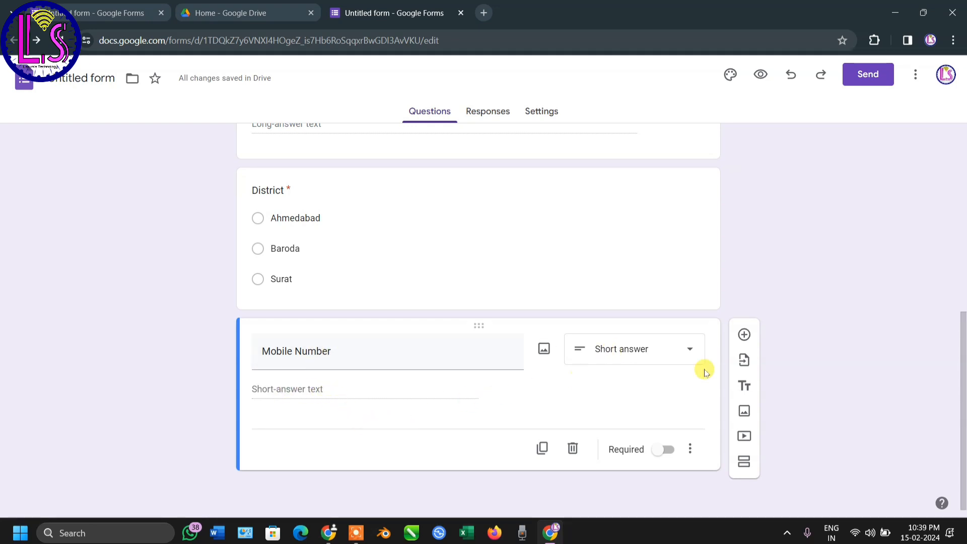
pyautogui.click(655, 453)
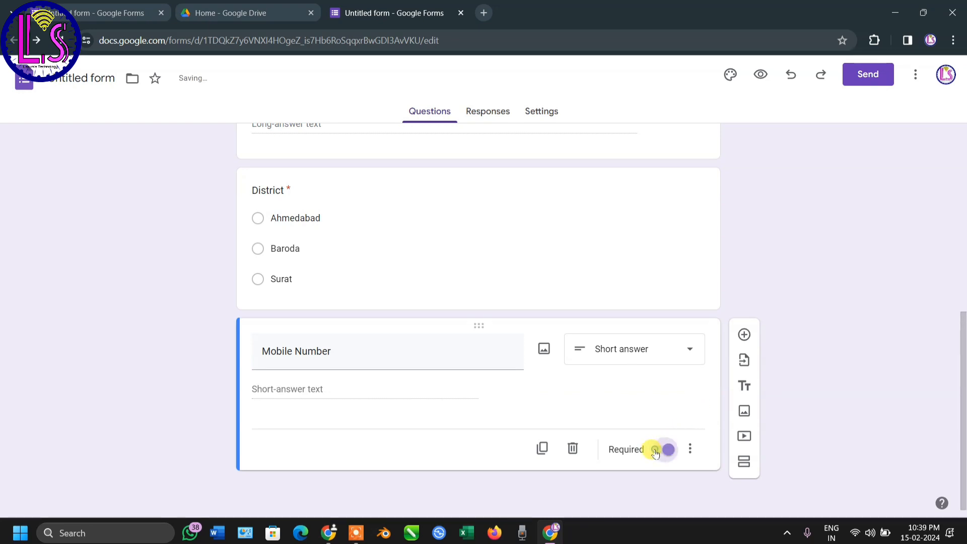
# Add response validation of type Number to the Mobile Number question
pyautogui.click(690, 448)
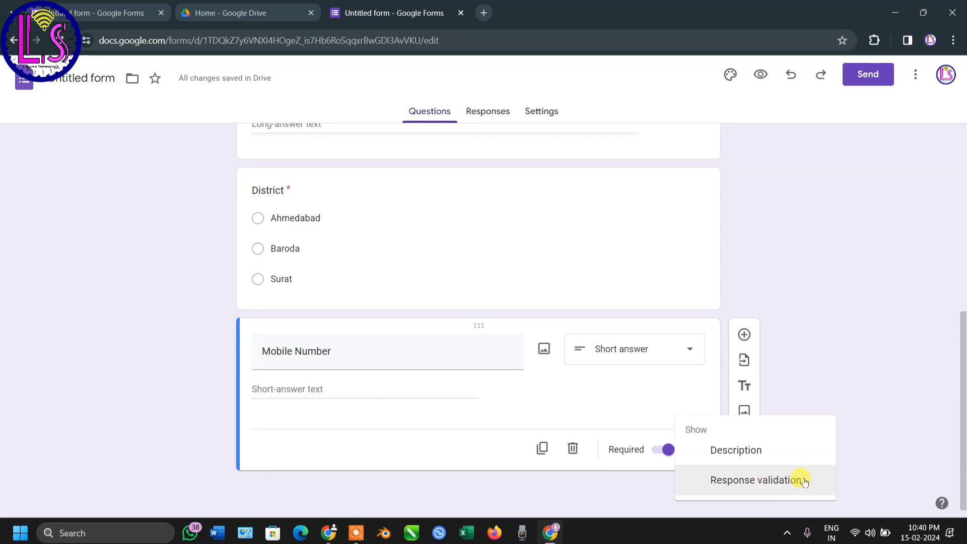
pyautogui.click(750, 481)
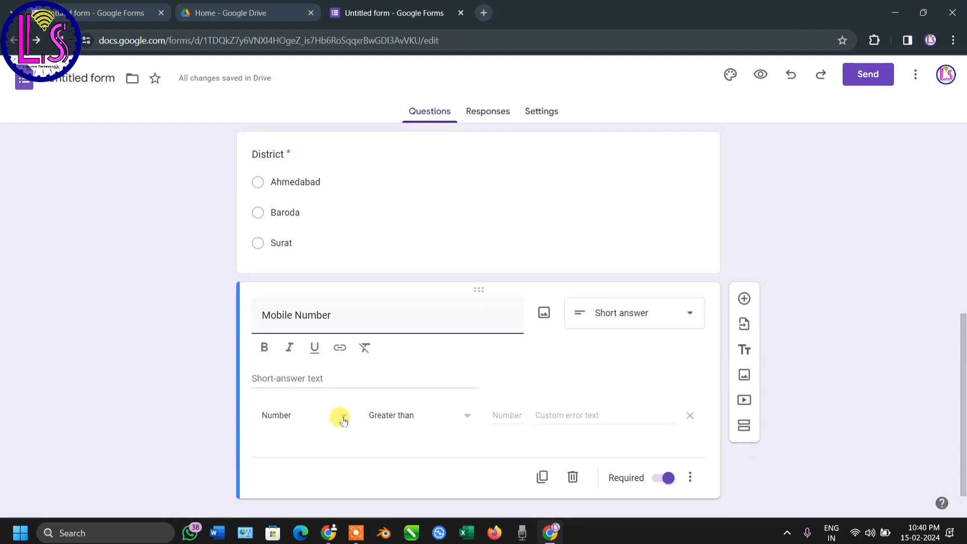
pyautogui.click(342, 418)
pyautogui.click(308, 413)
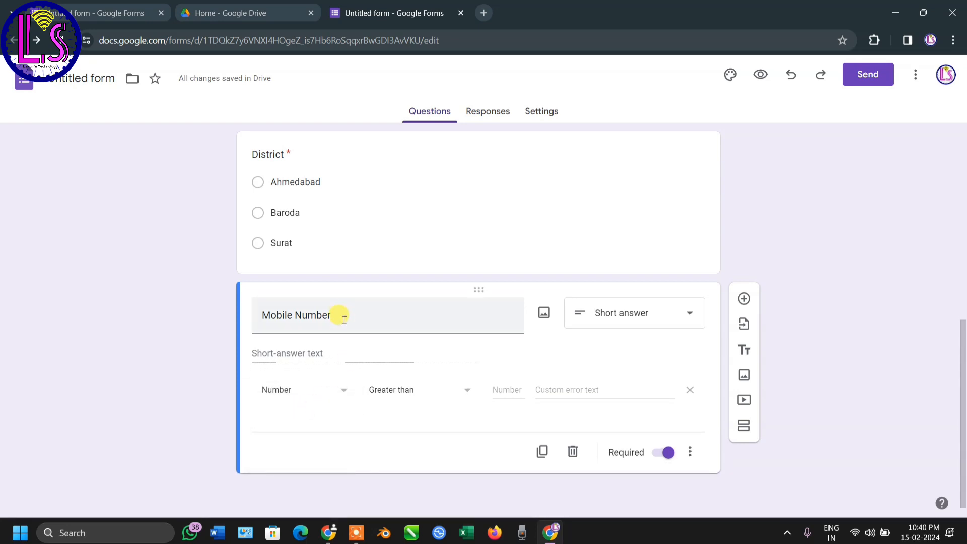
pyautogui.click(336, 389)
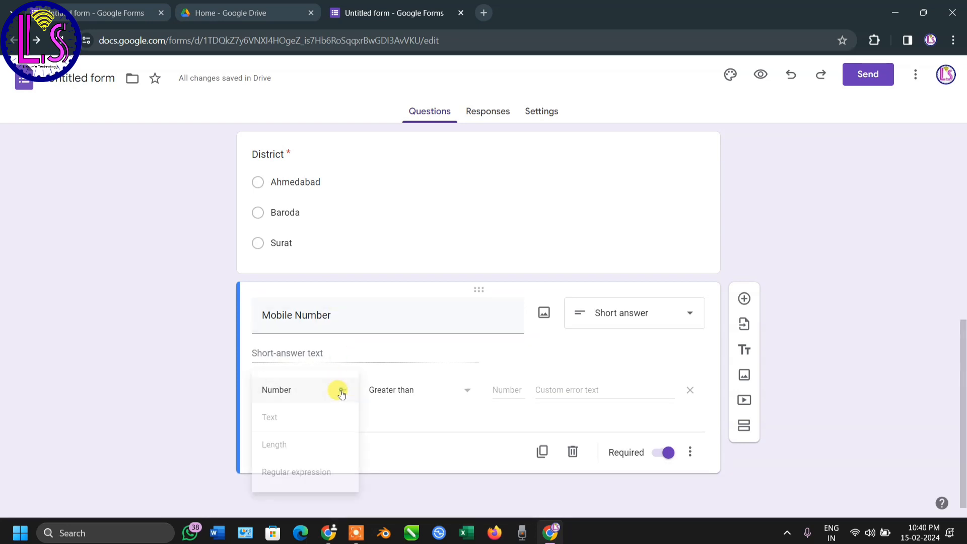
pyautogui.click(286, 423)
pyautogui.click(291, 392)
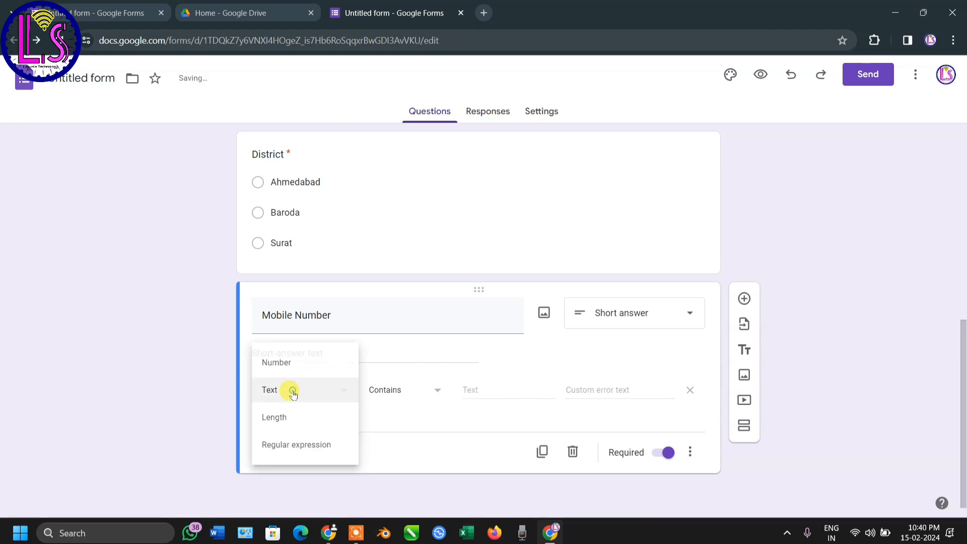
pyautogui.click(290, 362)
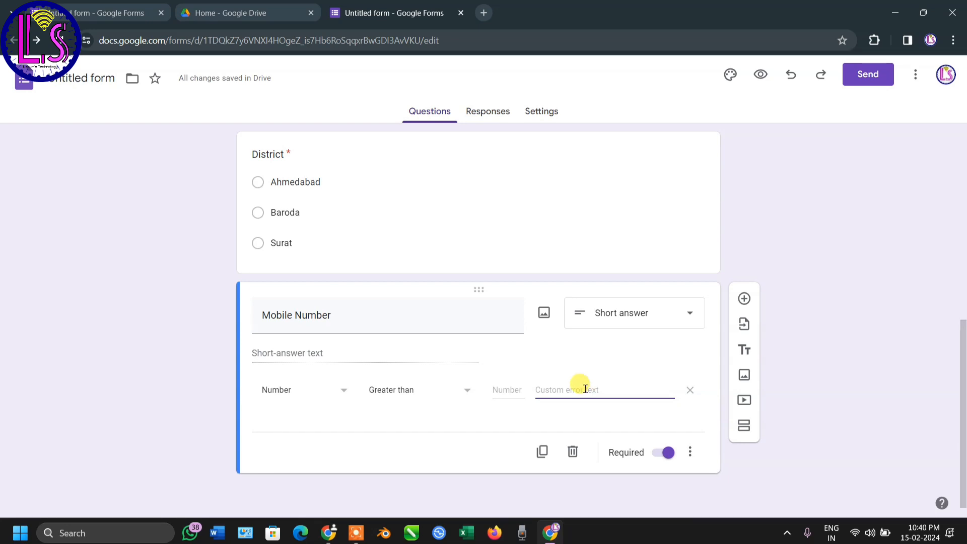
# Set the custom error text of the Mobile Number validation to "Only Number"
pyautogui.write('Om')
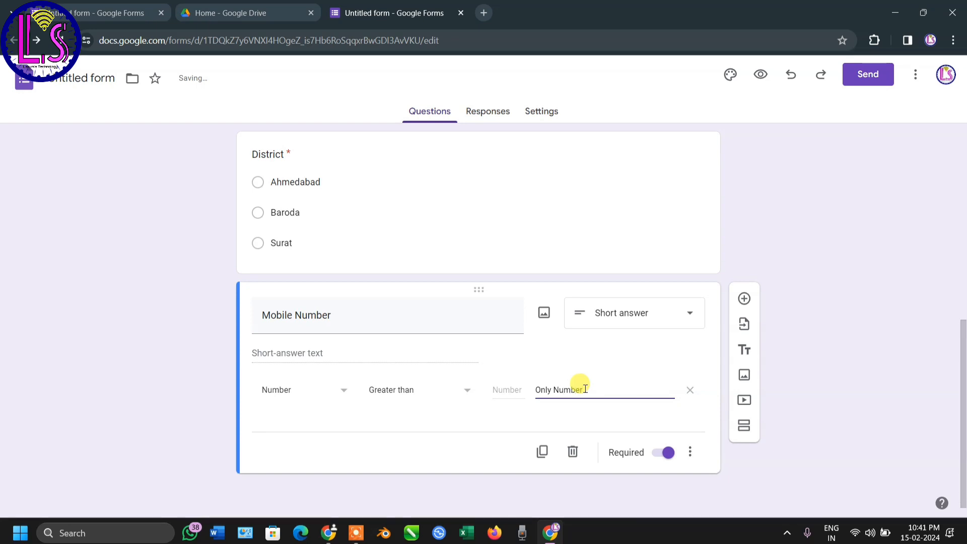
pyautogui.click(353, 309)
pyautogui.click(357, 312)
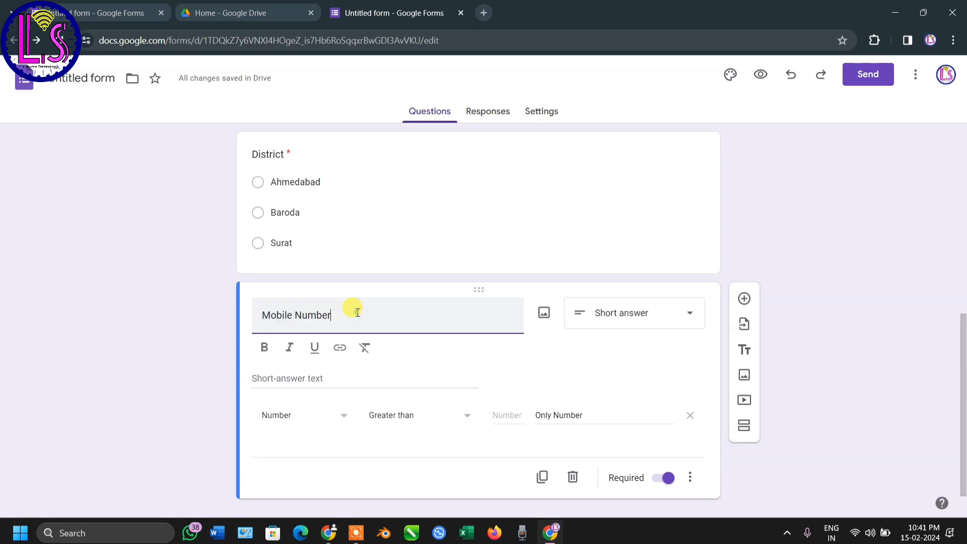
# Add a question titled "Photo" below Mobile Number, set it to File upload and allow respondents to upload files to Drive
pyautogui.scroll(-1, 357, 312)
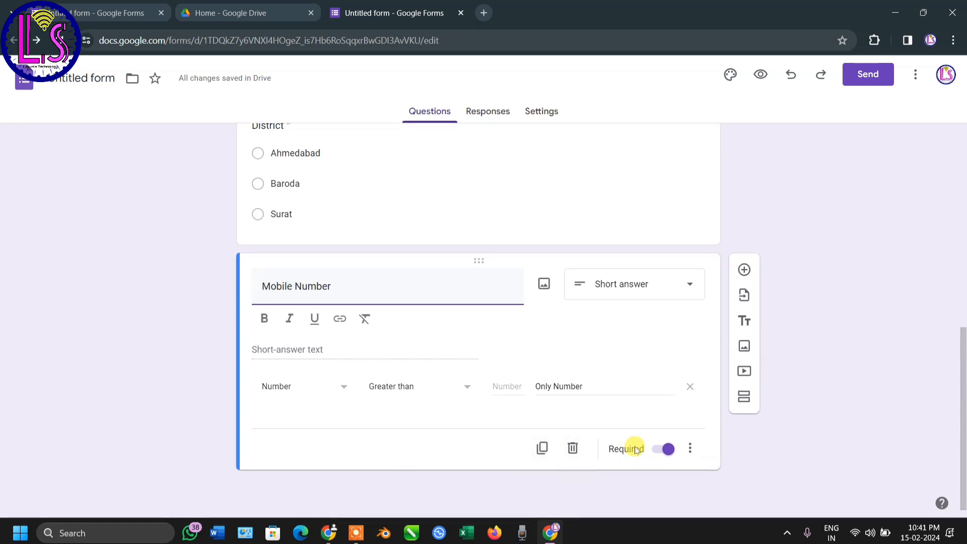
pyautogui.click(743, 272)
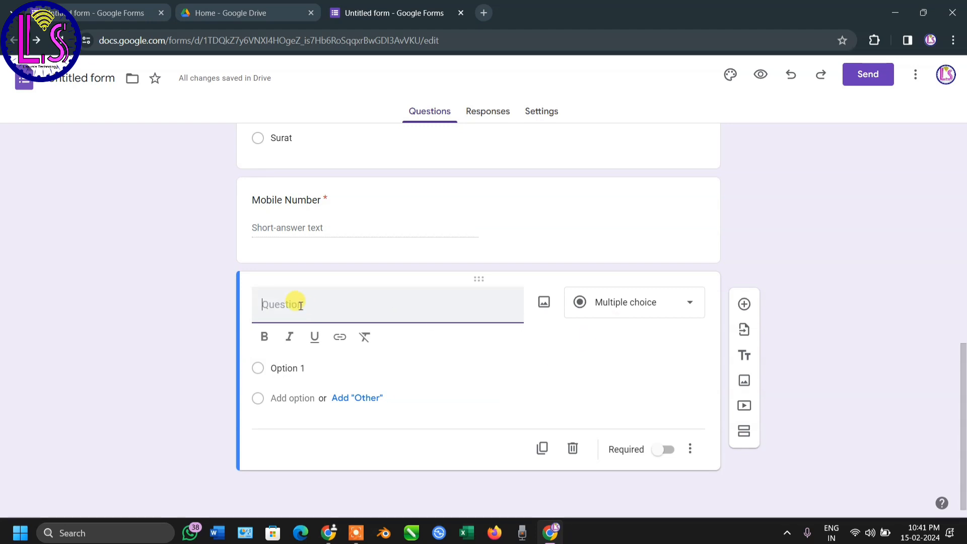
pyautogui.write('Photo')
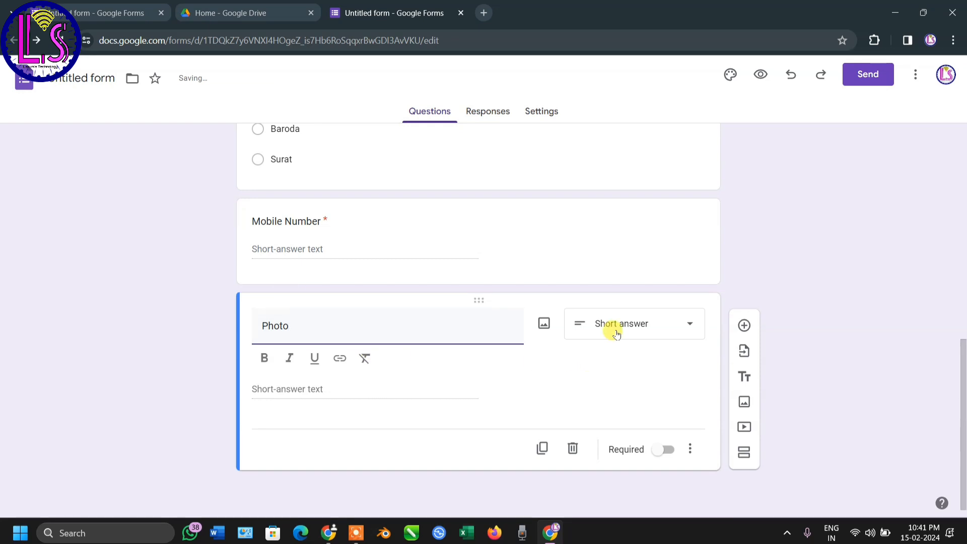
pyautogui.click(616, 334)
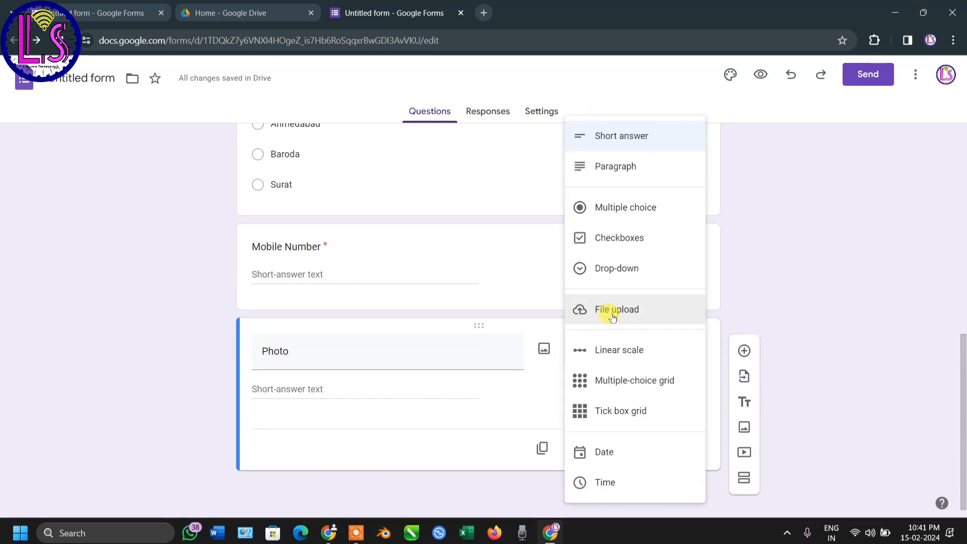
pyautogui.click(613, 310)
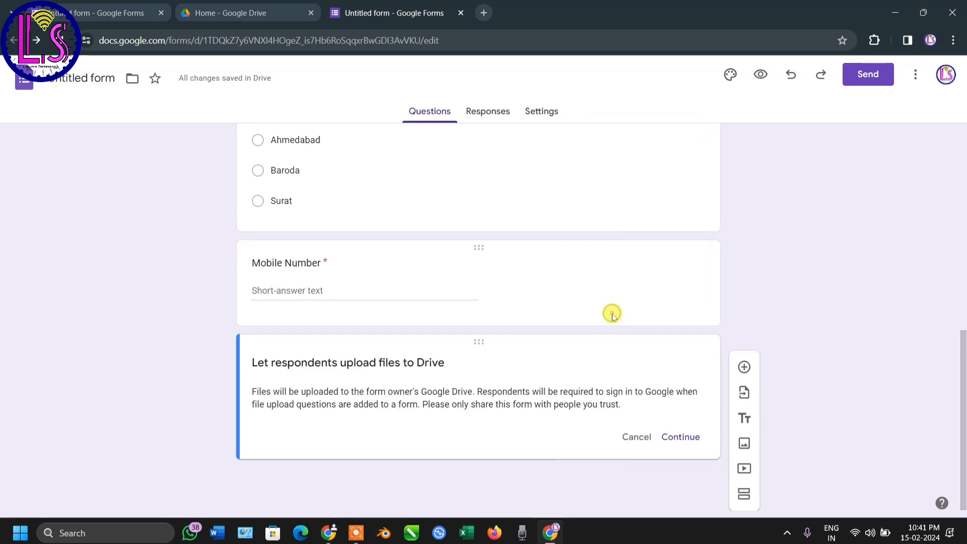
pyautogui.click(669, 439)
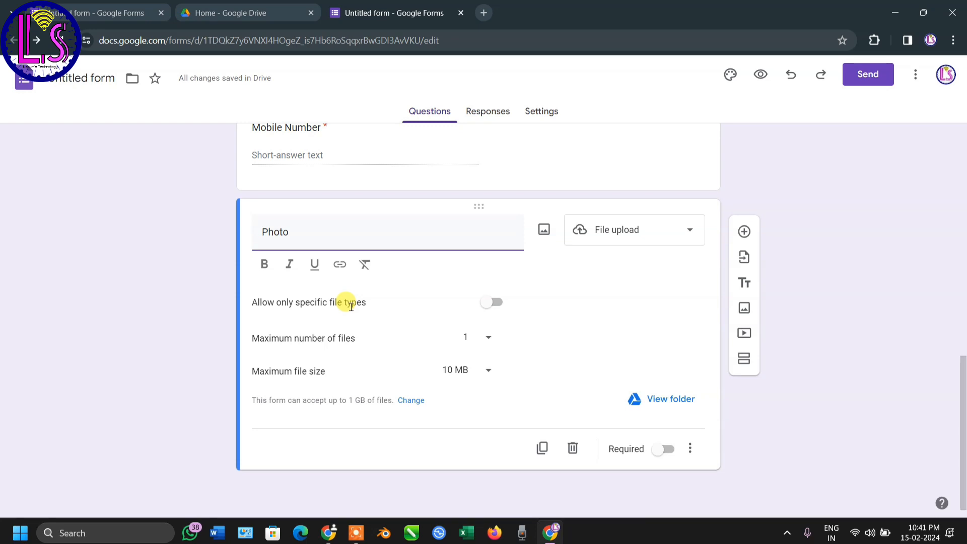
# Restrict the Photo question to the Image file type and set its maximum file size to 1 MB
pyautogui.click(490, 302)
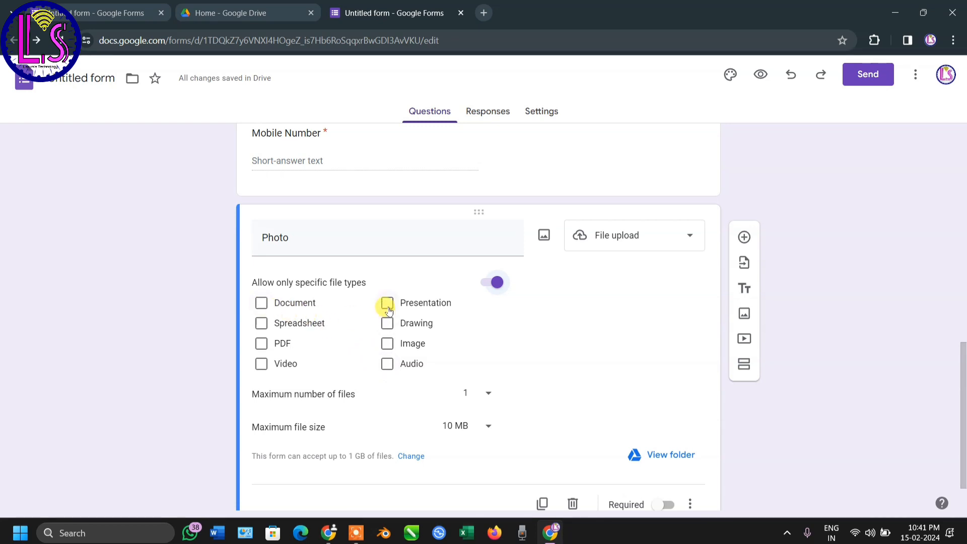
pyautogui.click(388, 347)
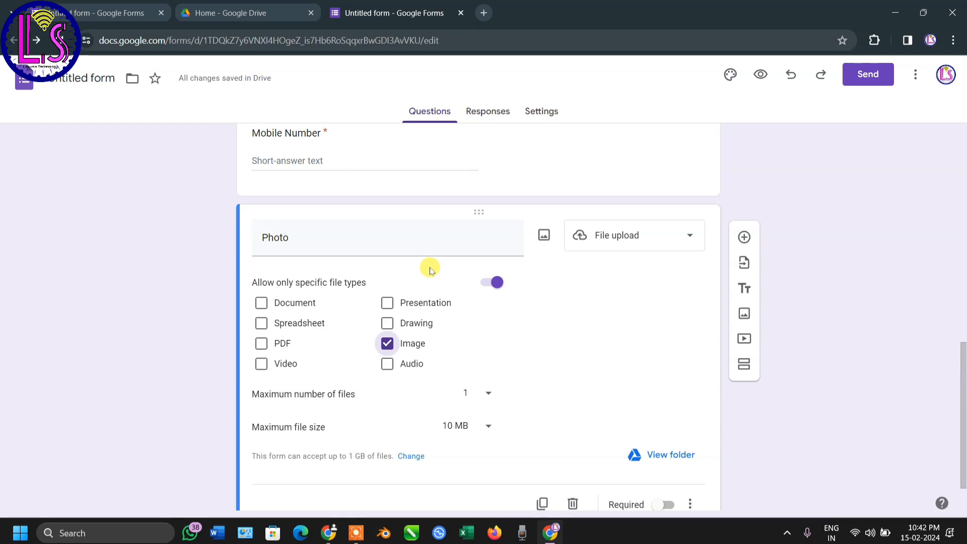
pyautogui.scroll(-1, 275, 398)
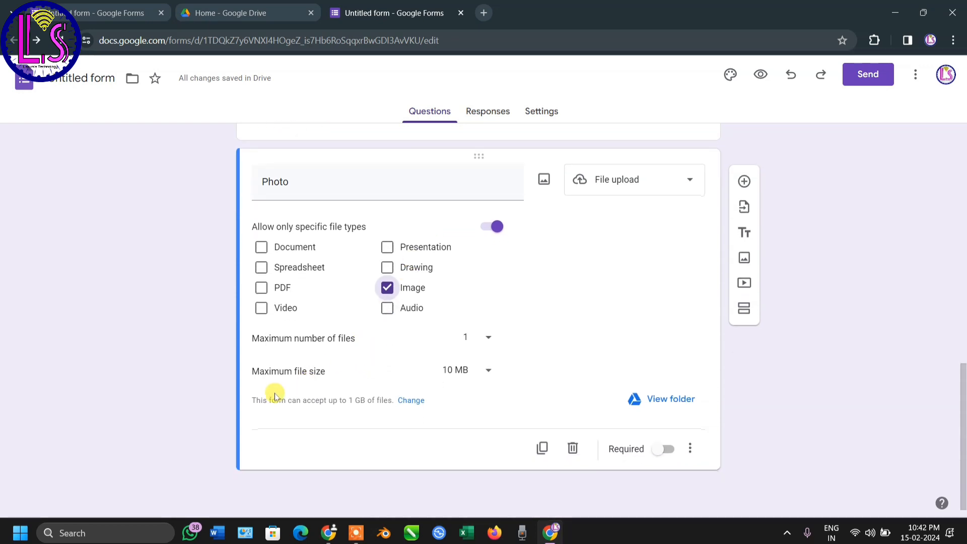
pyautogui.click(477, 369)
pyautogui.click(457, 346)
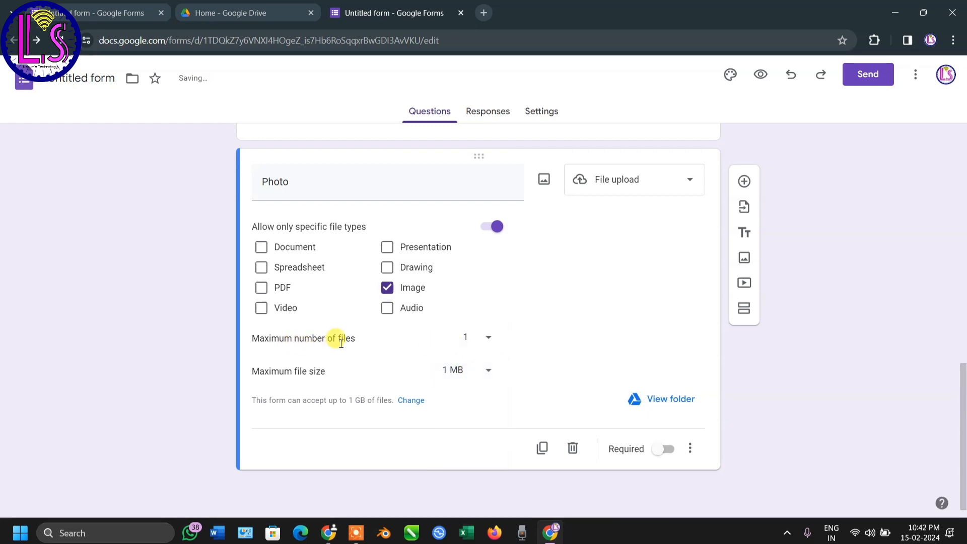
# Select 1 as the maximum number of files for the Photo question and make the question required
pyautogui.click(483, 338)
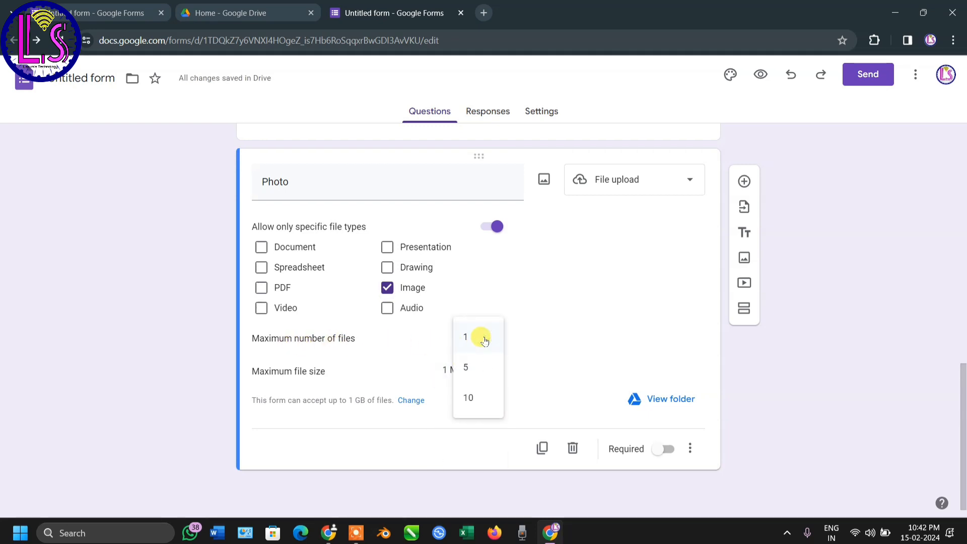
pyautogui.click(483, 339)
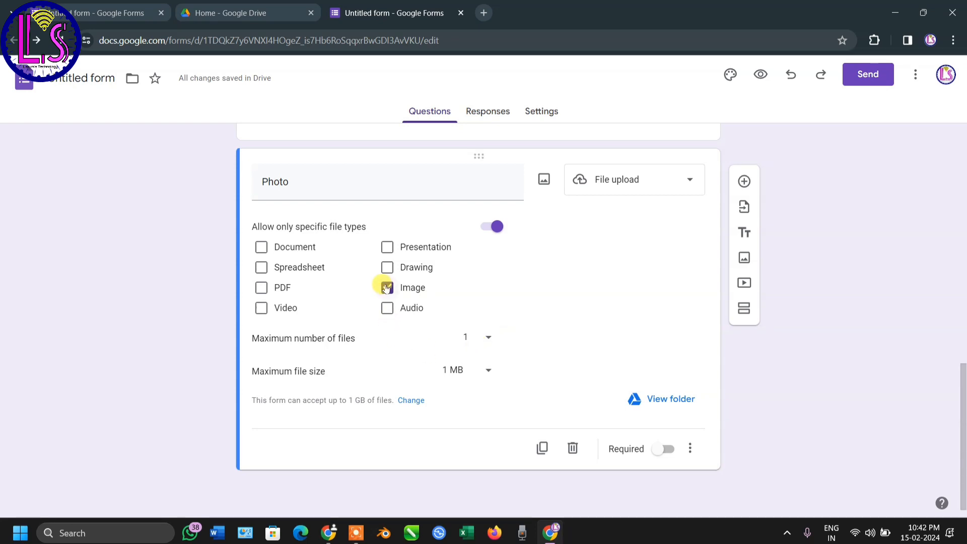
pyautogui.click(655, 453)
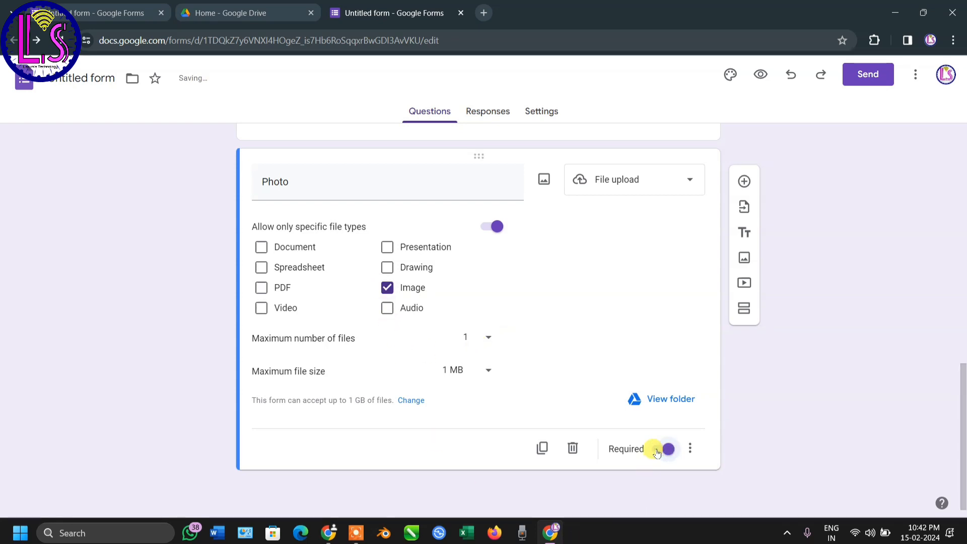
# Add a Checkboxes question titled "Topics" below Photo with "Education" as its first option
pyautogui.click(744, 182)
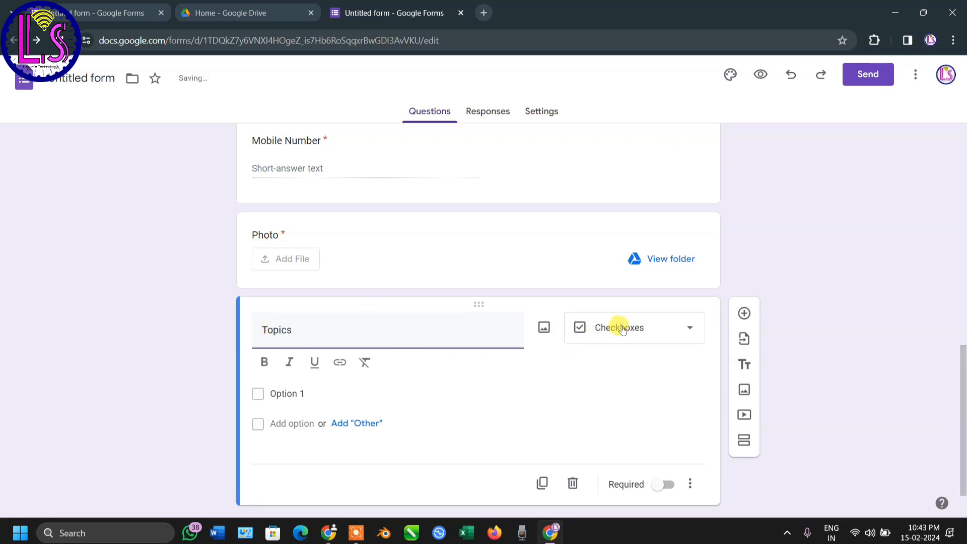
pyautogui.scroll(-1, 622, 328)
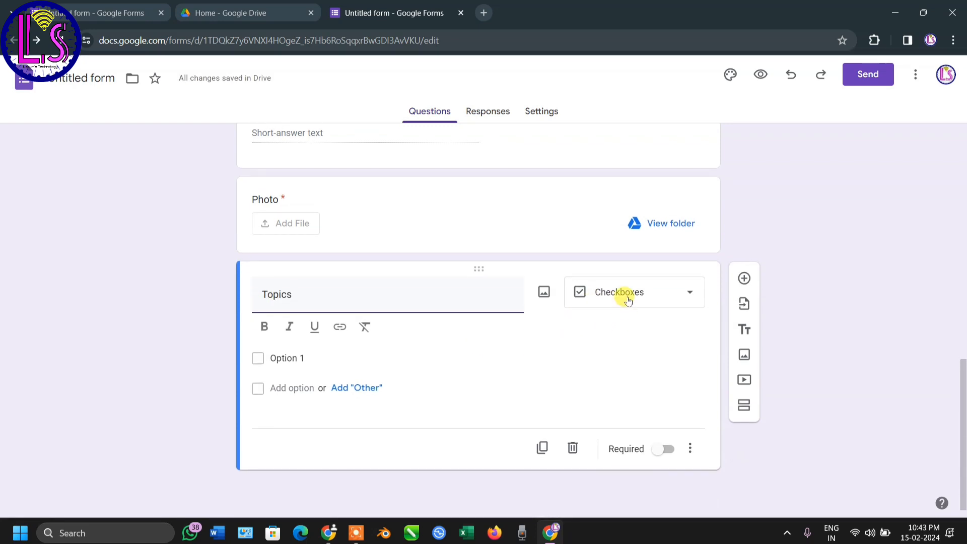
pyautogui.click(280, 360)
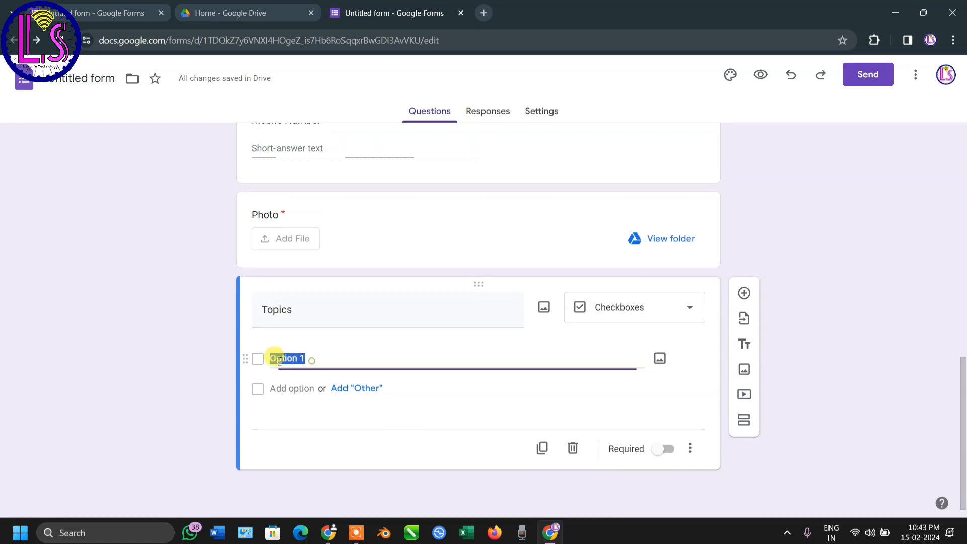
pyautogui.write('E')
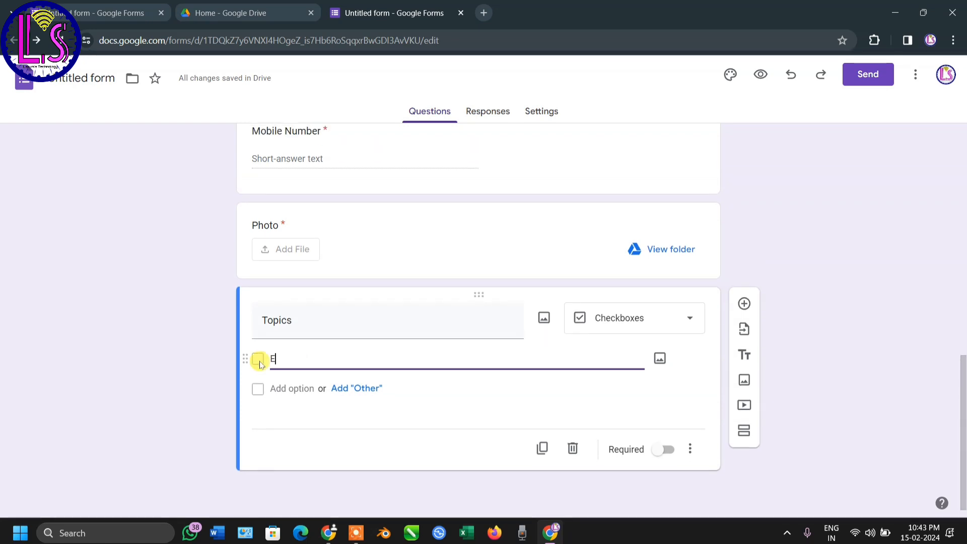
pyautogui.write('du')
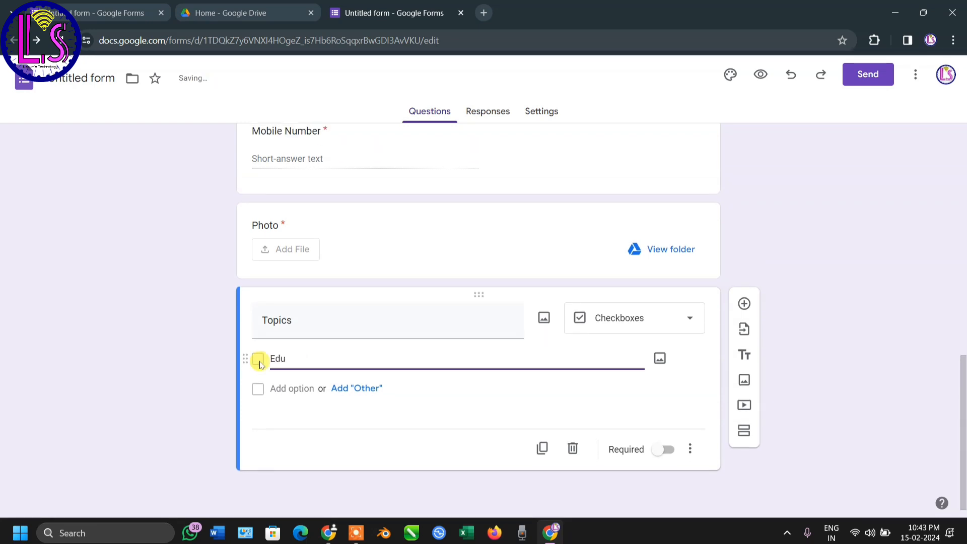
pyautogui.write('cation')
# Add the options "Health" and "Bussiness" to the Topics question and remove its "Other" choice
pyautogui.click(350, 389)
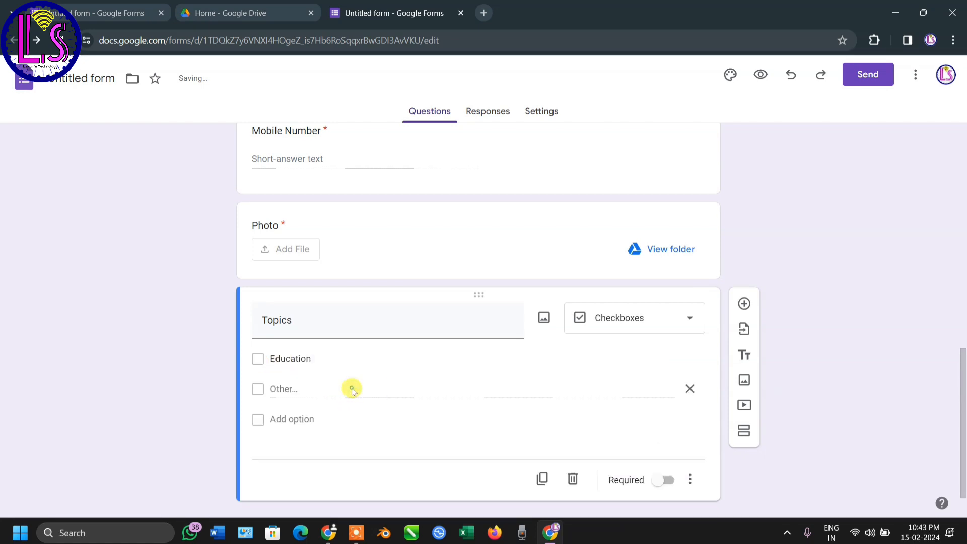
pyautogui.click(290, 420)
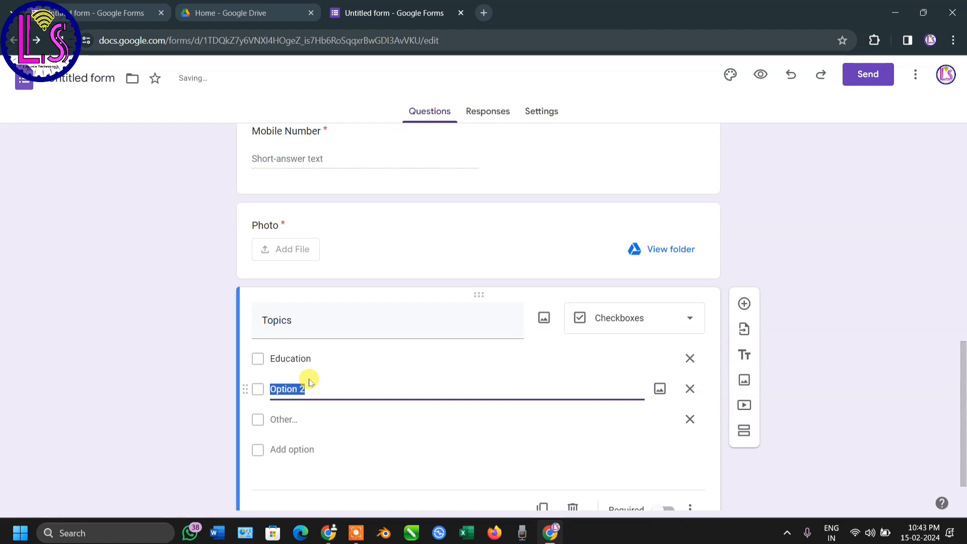
pyautogui.write('Health')
pyautogui.click(282, 450)
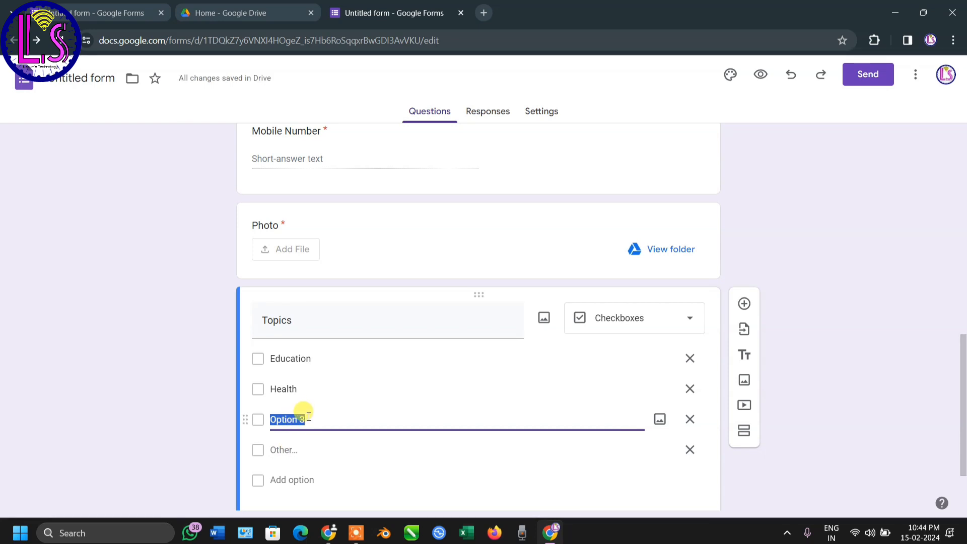
pyautogui.write('Bus')
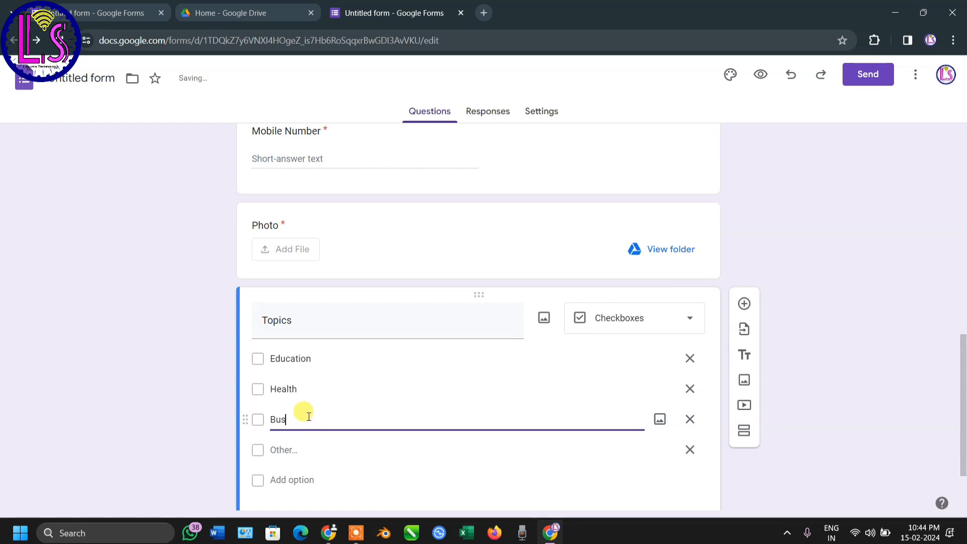
pyautogui.write('siness')
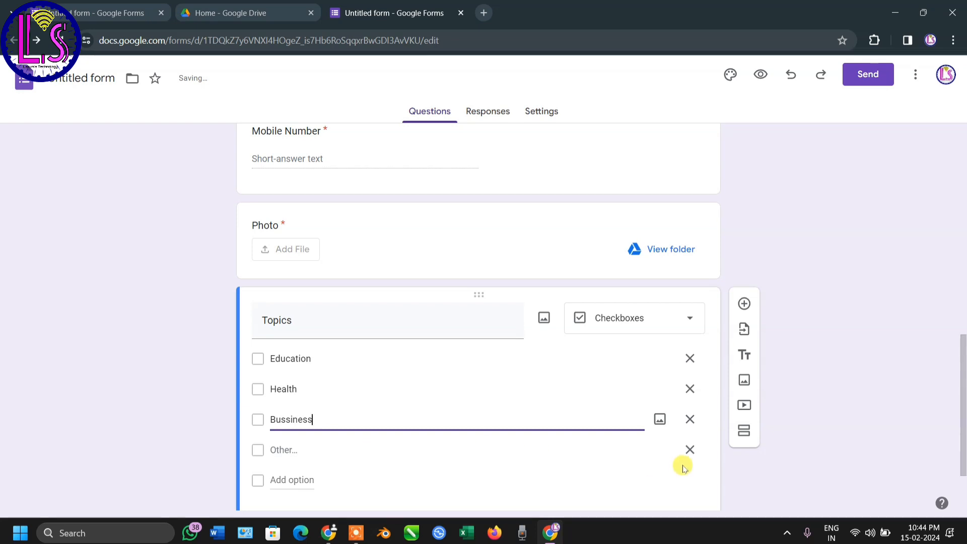
pyautogui.click(689, 450)
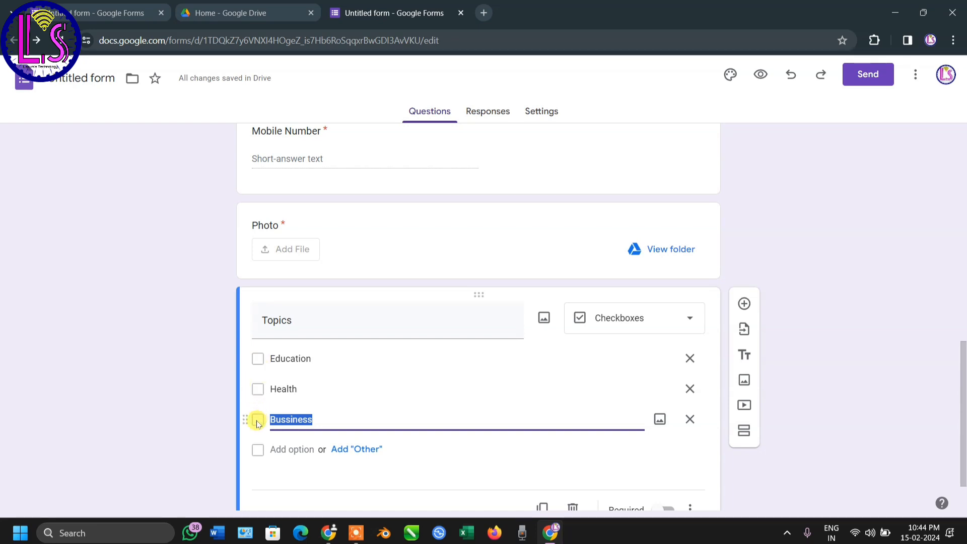
# Make the Topics question required
pyautogui.scroll(7, 287, 309)
pyautogui.scroll(-1, 289, 310)
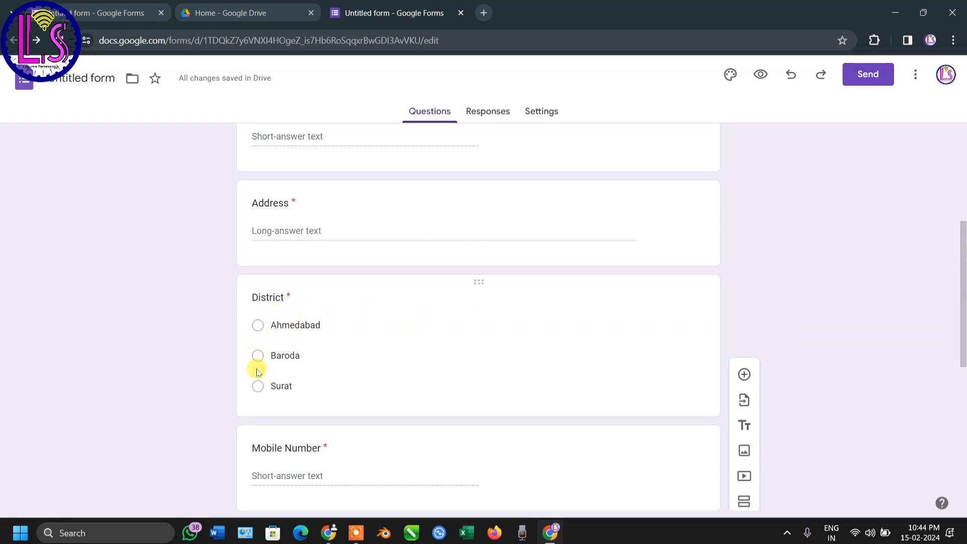
pyautogui.scroll(-6, 421, 354)
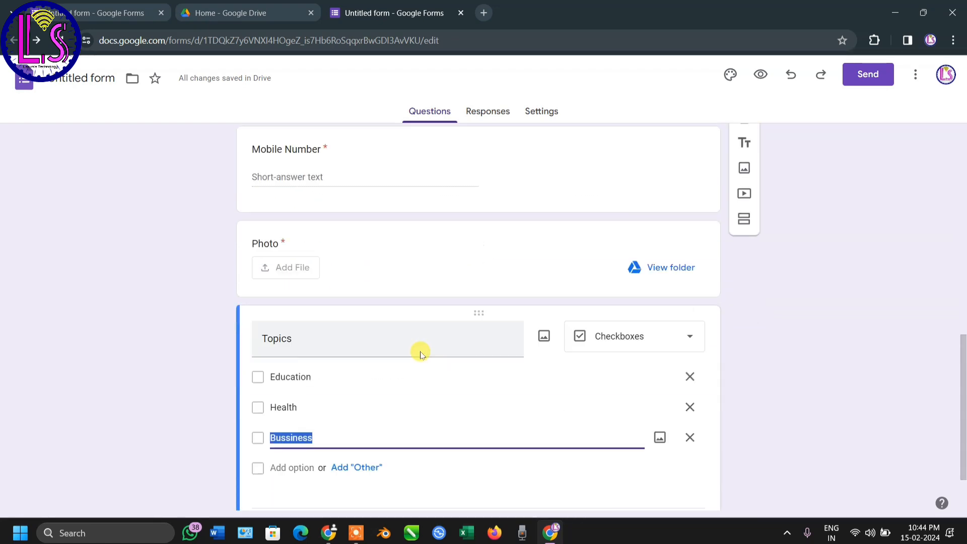
pyautogui.scroll(-2, 428, 353)
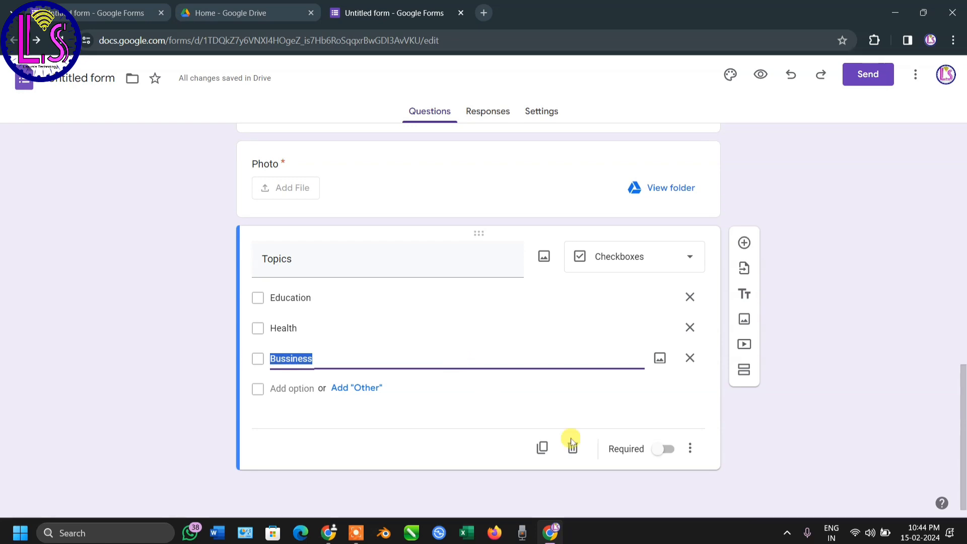
pyautogui.click(662, 448)
pyautogui.scroll(3, 481, 302)
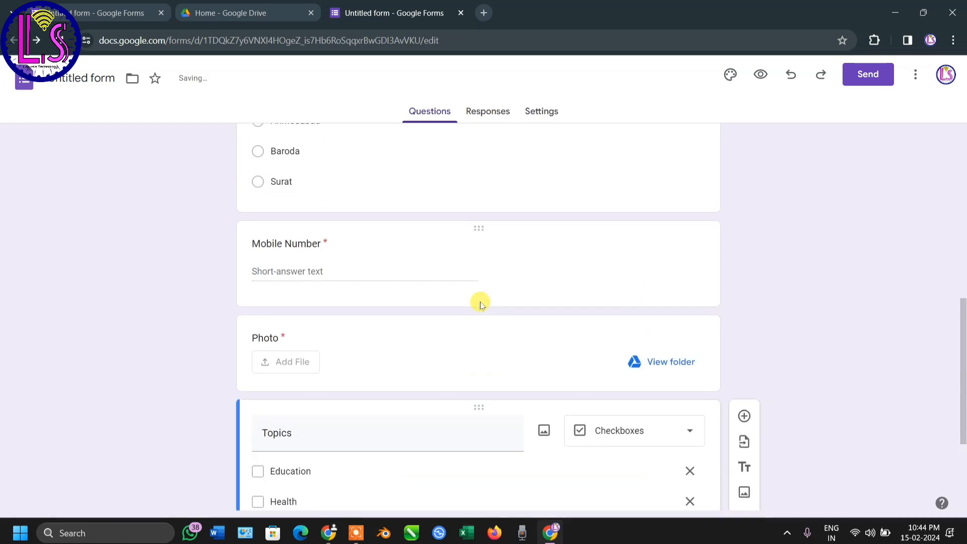
pyautogui.scroll(7, 479, 305)
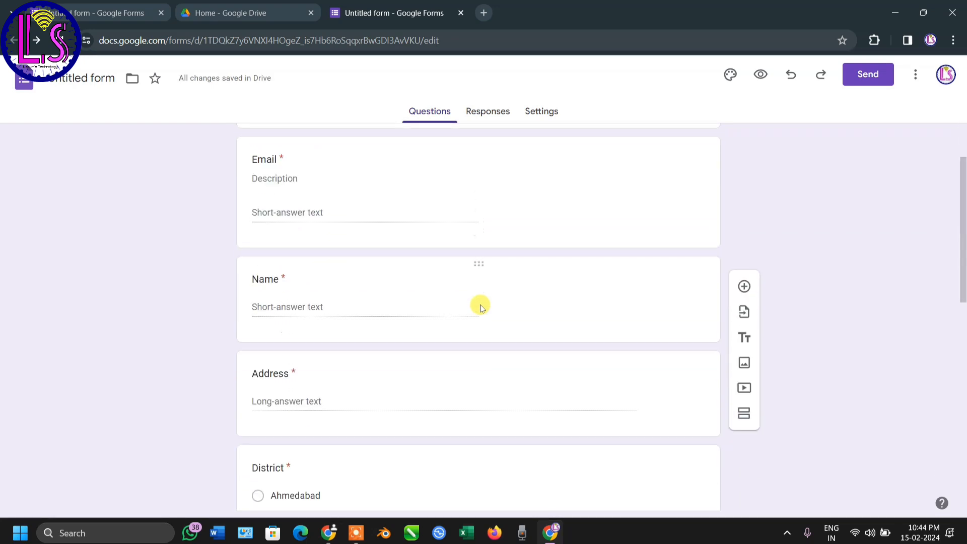
pyautogui.scroll(-10, 480, 309)
pyautogui.scroll(4, 477, 377)
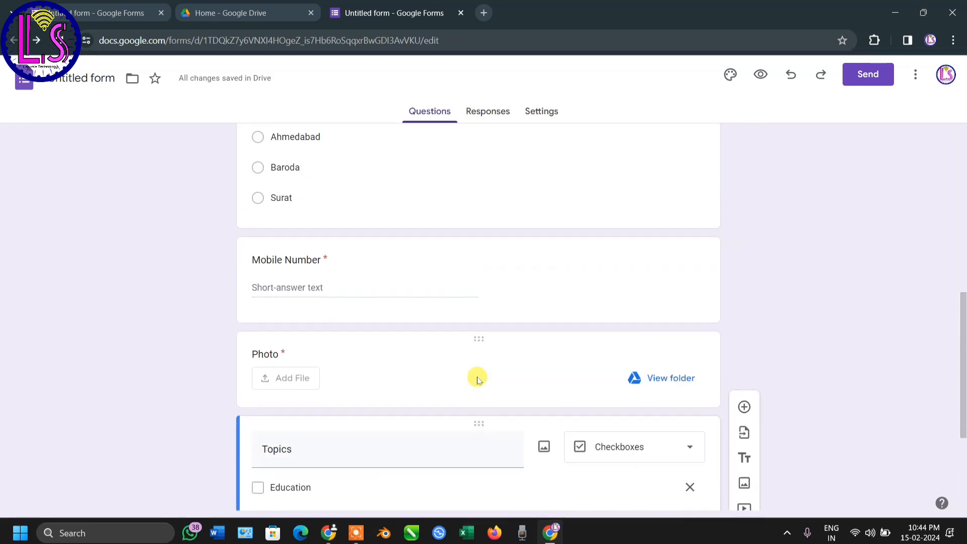
pyautogui.scroll(10, 477, 379)
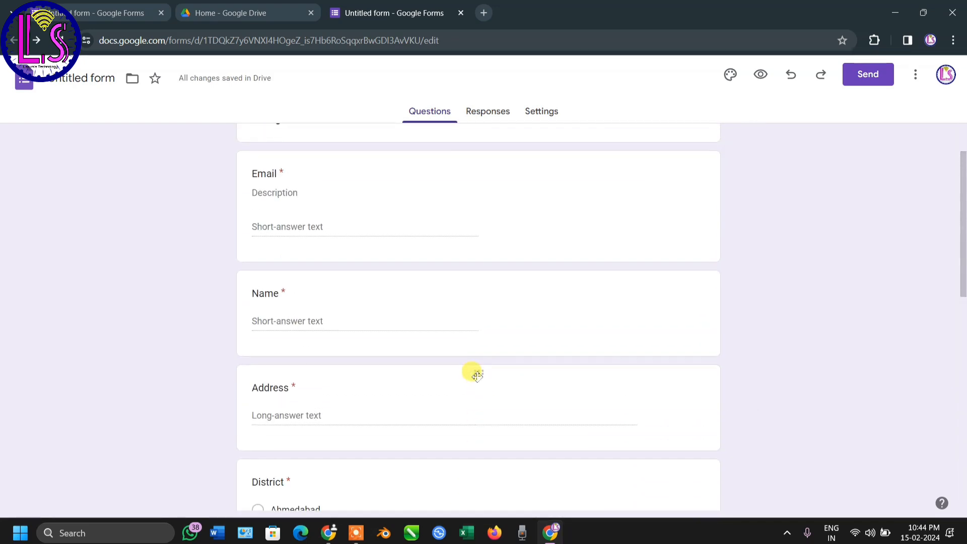
# Link the form's responses to a new spreadsheet named "Meeting"
pyautogui.click(487, 112)
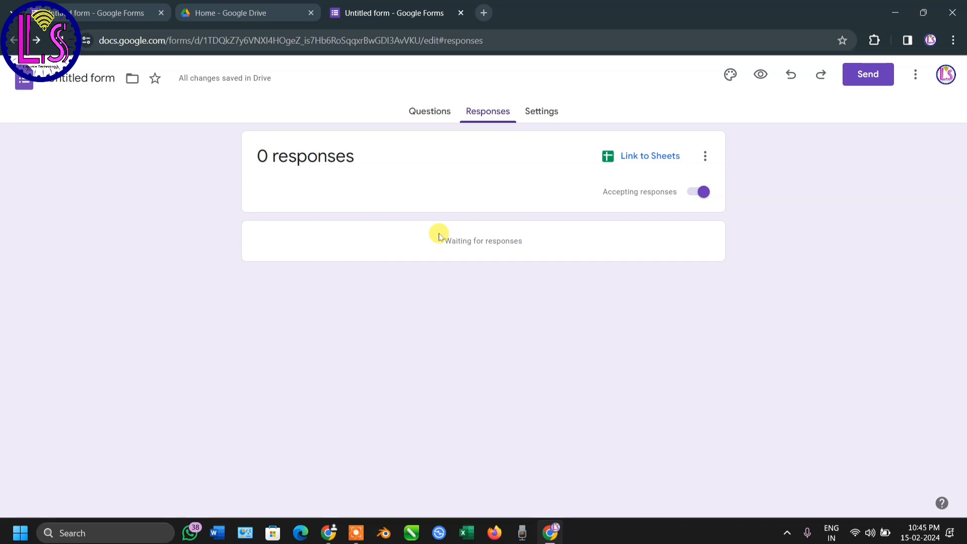
pyautogui.click(641, 155)
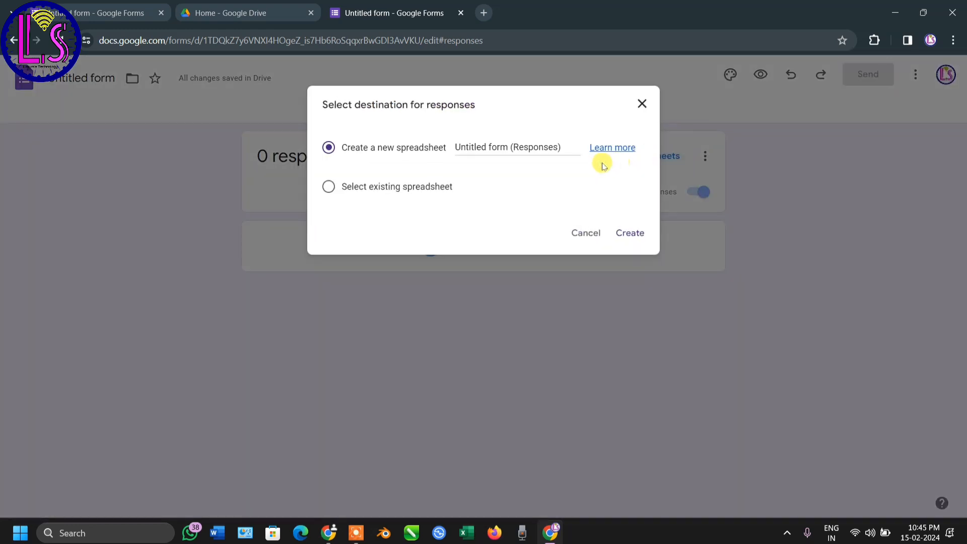
pyautogui.moveTo(456, 147); pyautogui.dragTo(568, 149)
pyautogui.write('Meeting')
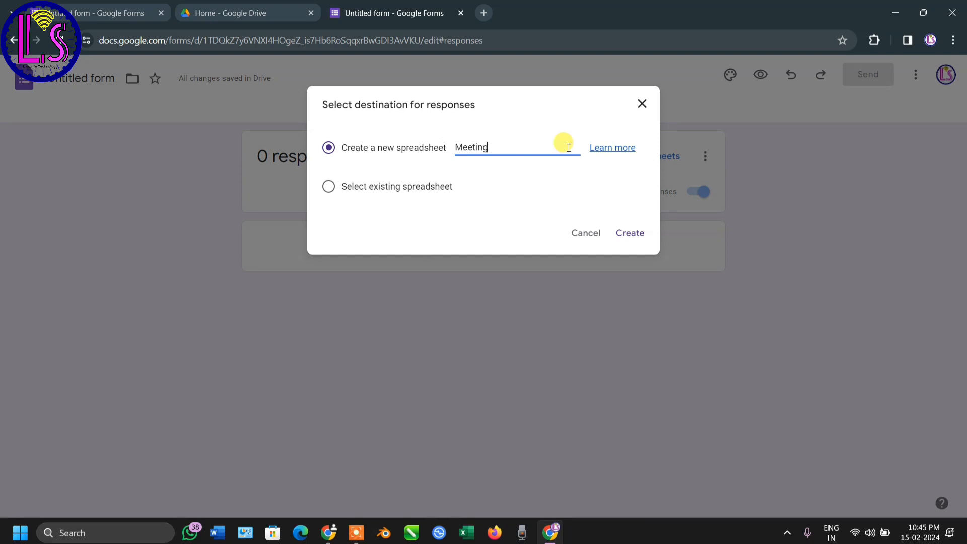
pyautogui.click(630, 233)
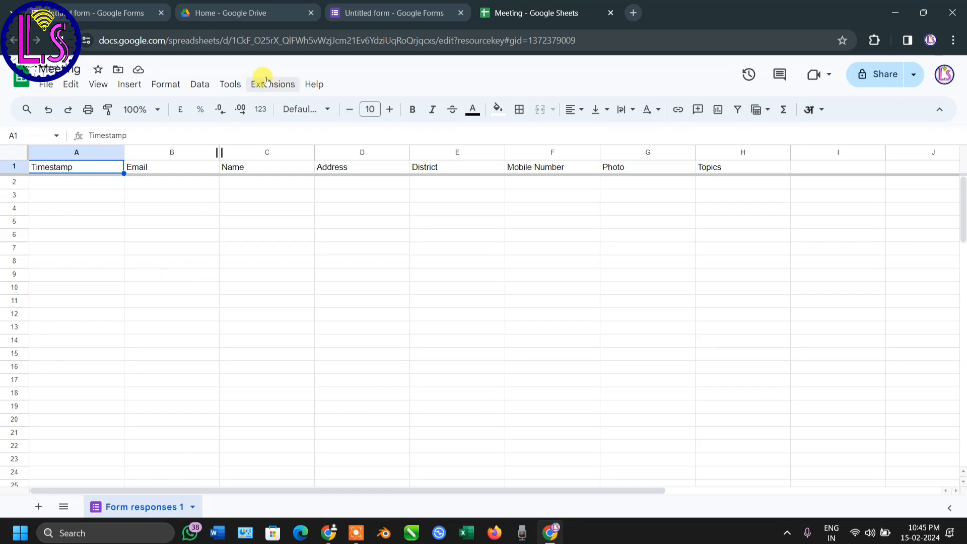
# Return to the Meeting form from the spreadsheet and expand the Responses section of its settings
pyautogui.click(354, 16)
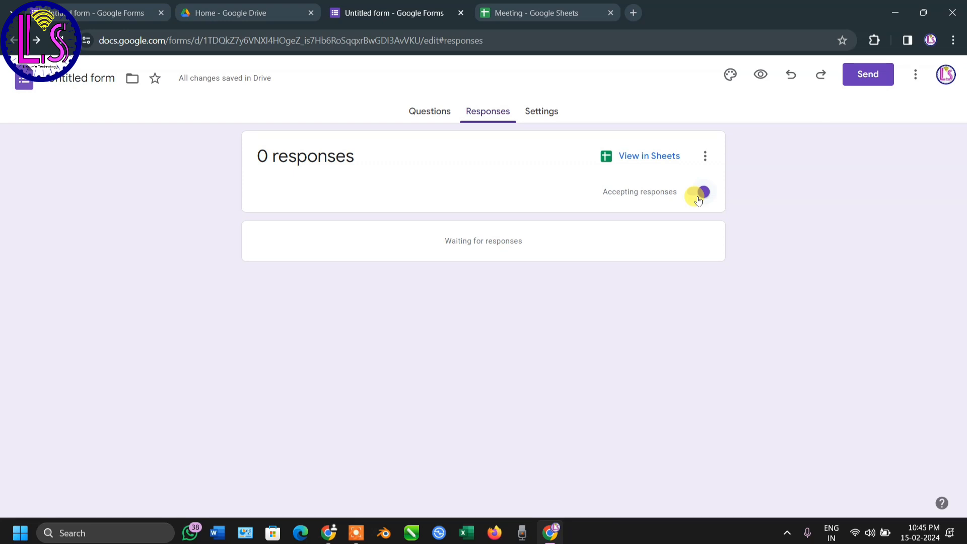
pyautogui.click(532, 112)
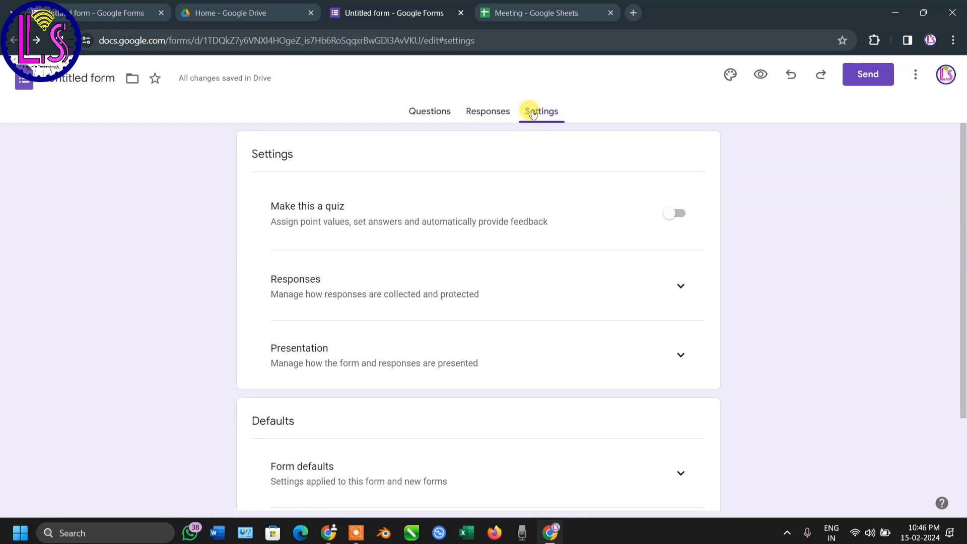
pyautogui.scroll(-1, 377, 189)
pyautogui.scroll(1, 377, 189)
pyautogui.scroll(-2, 388, 212)
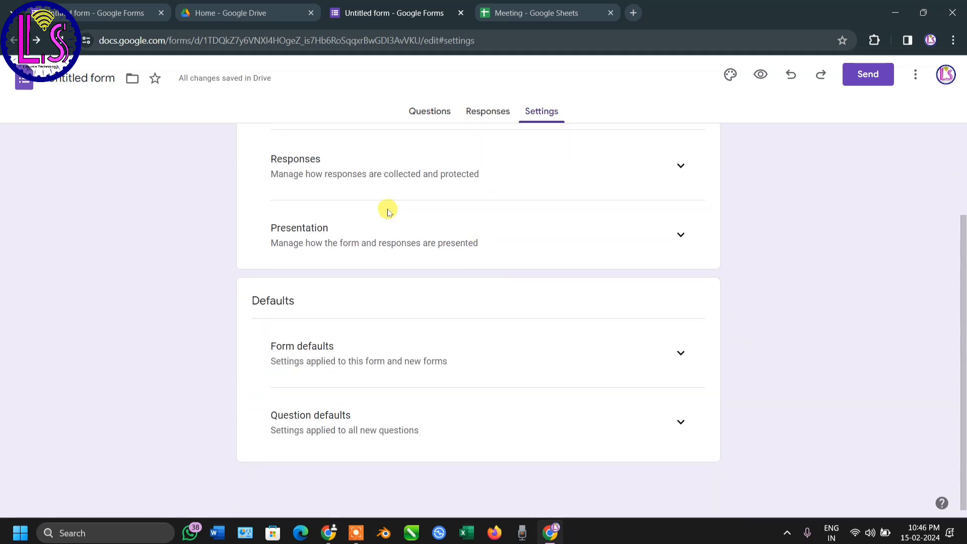
pyautogui.click(679, 165)
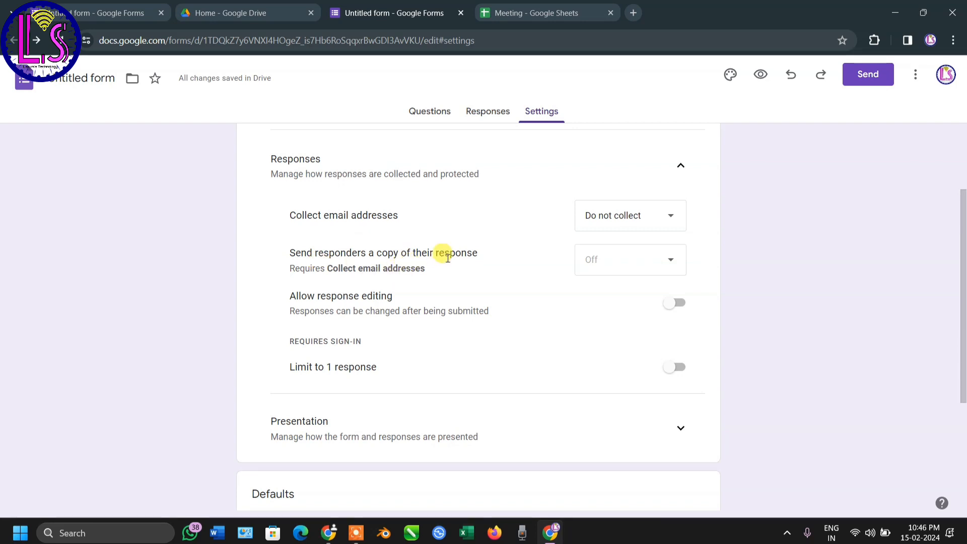
pyautogui.scroll(-1, 639, 274)
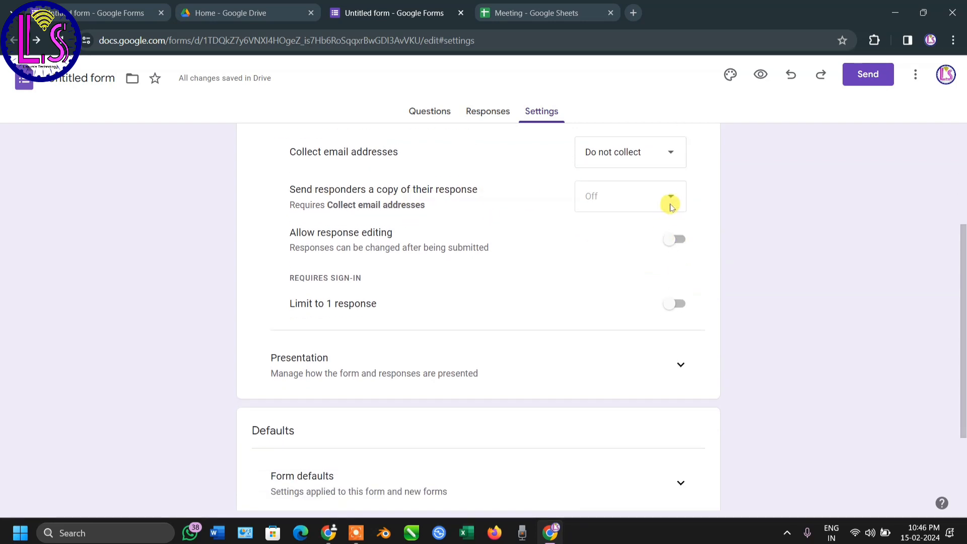
# Try the Verified option for collecting email addresses, and return the setting to Do not collect
pyautogui.click(645, 158)
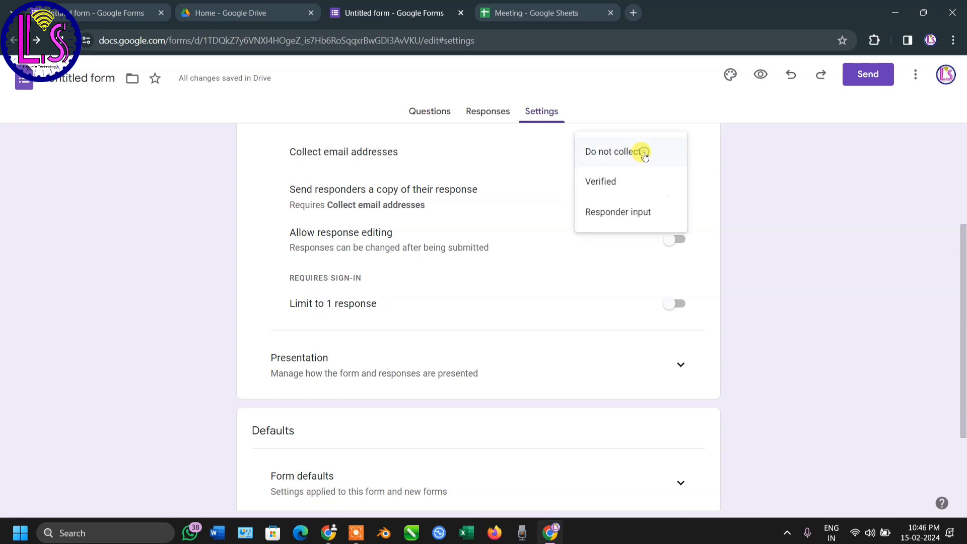
pyautogui.click(608, 182)
pyautogui.click(607, 198)
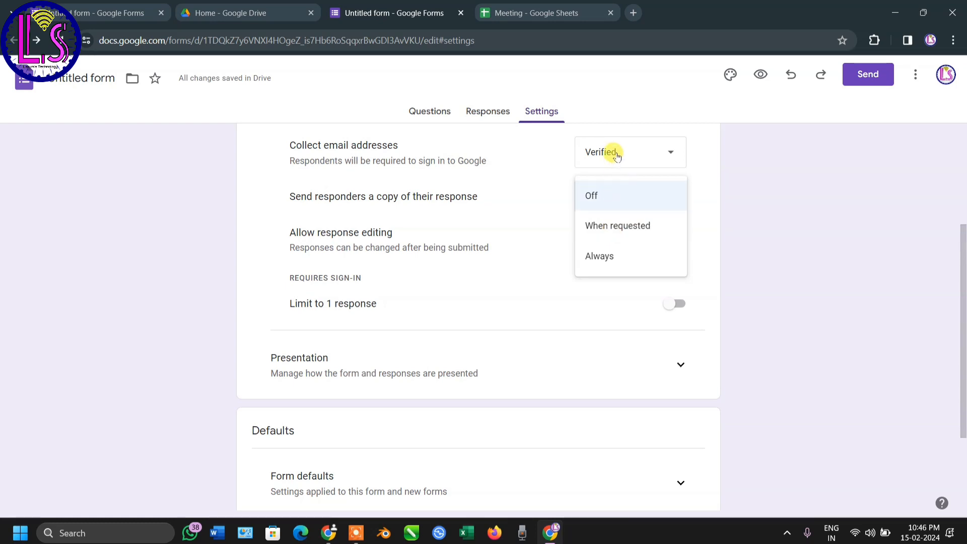
pyautogui.click(611, 151)
pyautogui.click(611, 130)
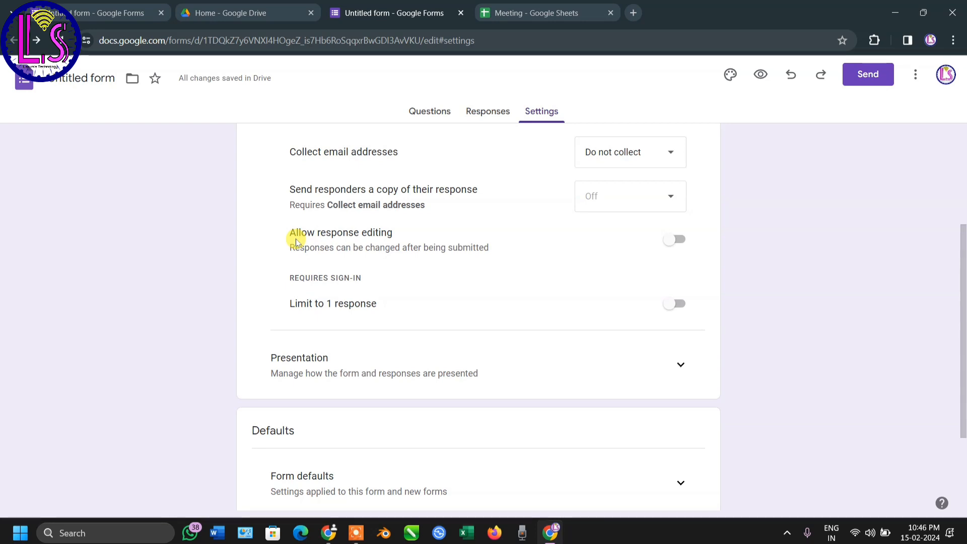
# Allow respondents to edit their responses after submitting the form
pyautogui.click(671, 244)
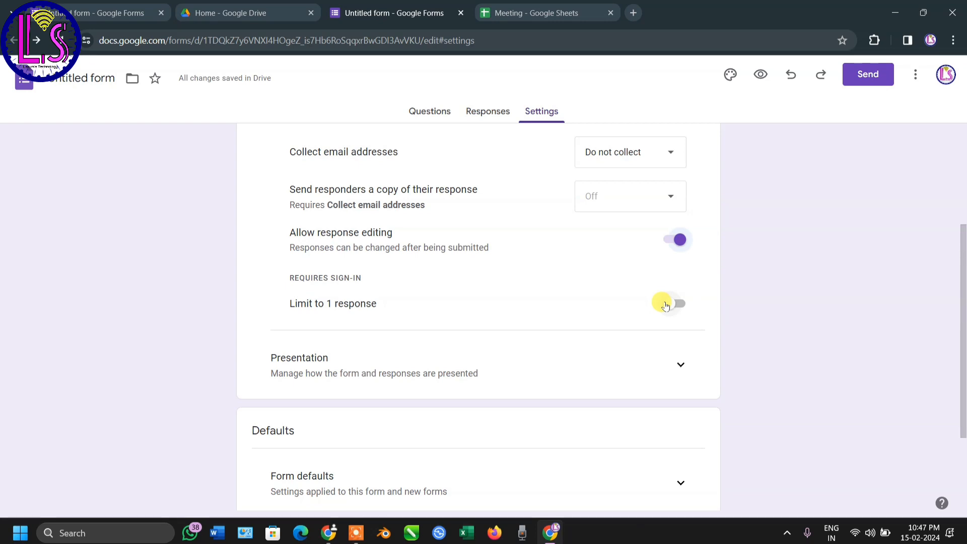
# Review the form's Presentation settings and the Form defaults and Question defaults options
pyautogui.scroll(-3, 595, 330)
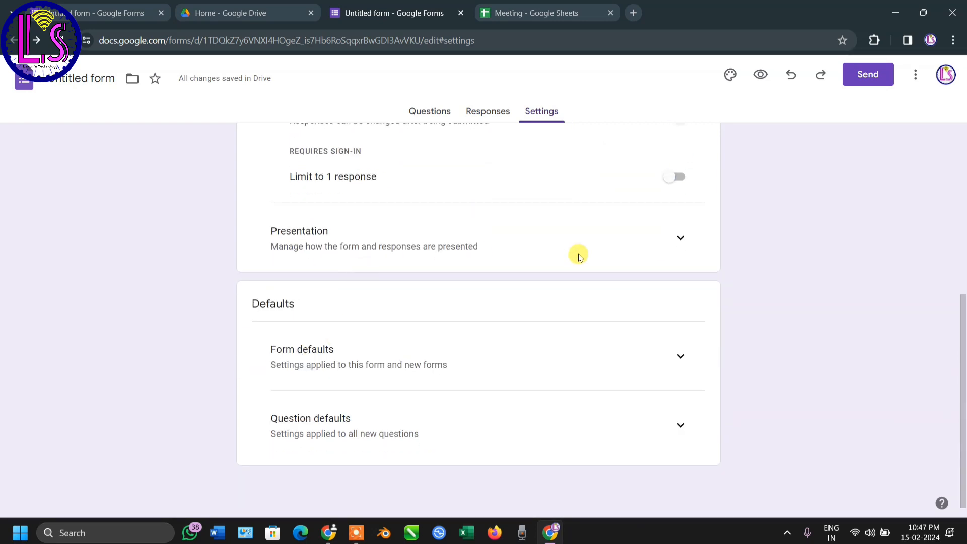
pyautogui.click(679, 239)
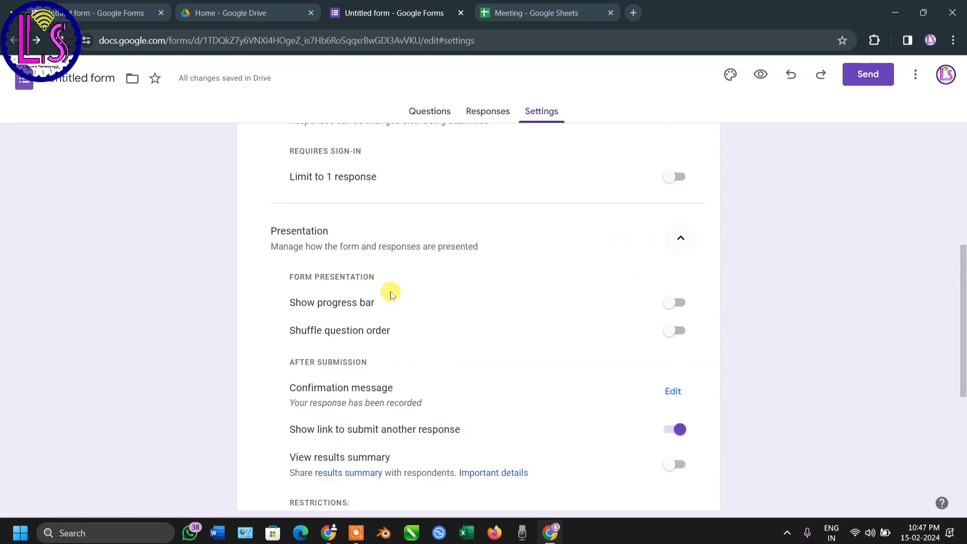
pyautogui.scroll(-3, 276, 309)
pyautogui.scroll(1, 280, 312)
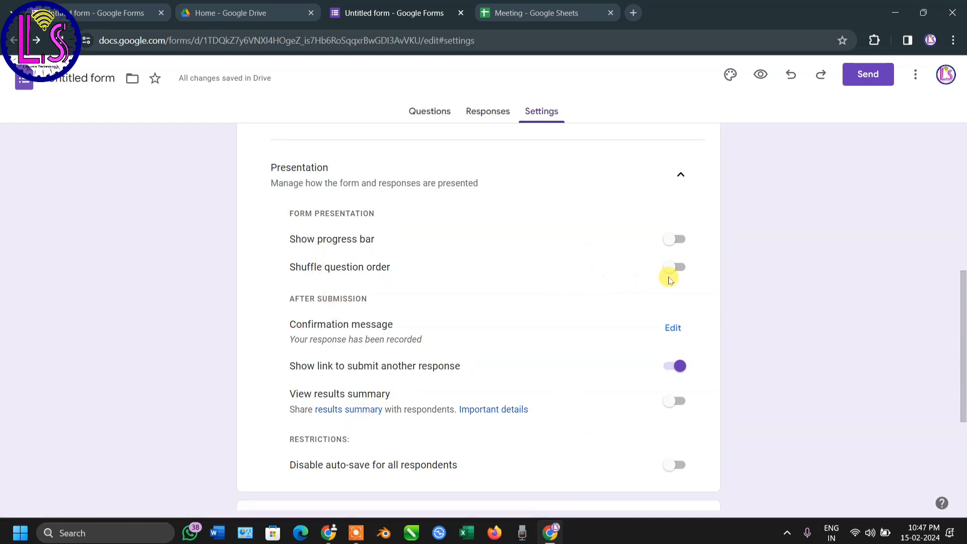
pyautogui.scroll(-2, 348, 336)
pyautogui.scroll(-2, 352, 340)
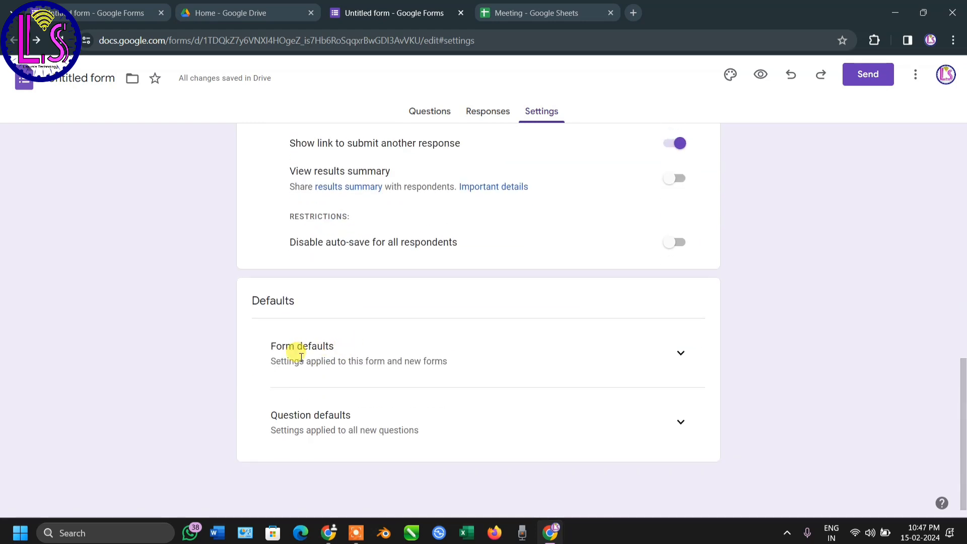
pyautogui.click(679, 353)
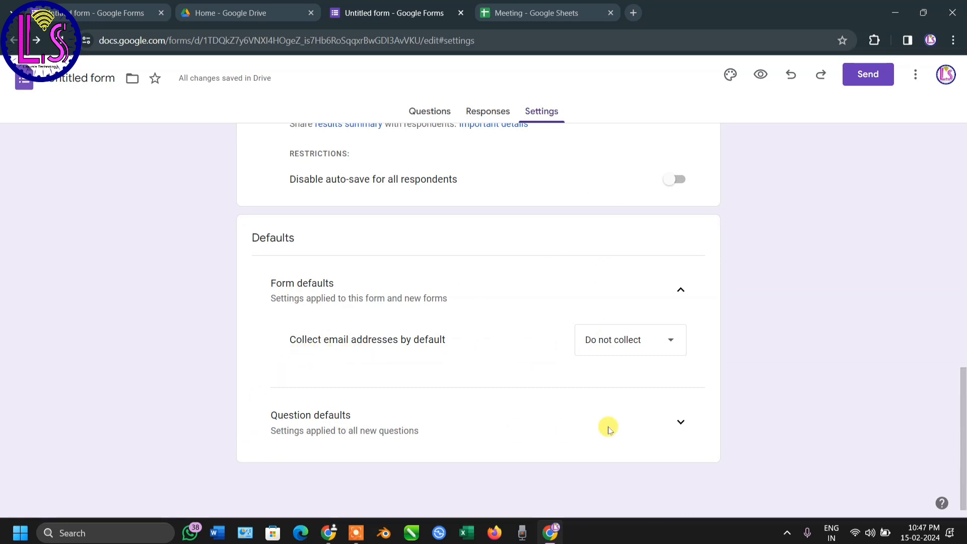
pyautogui.click(679, 421)
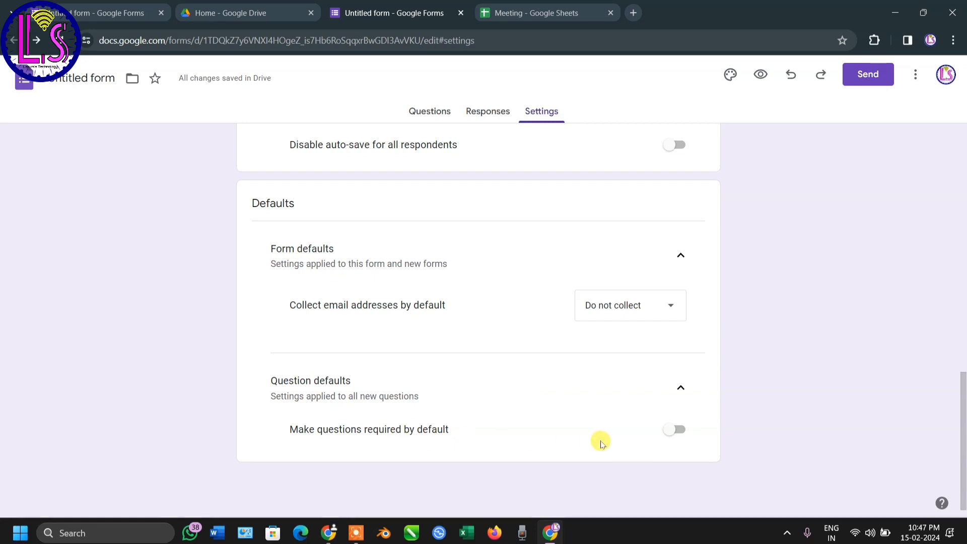
pyautogui.scroll(10, 540, 388)
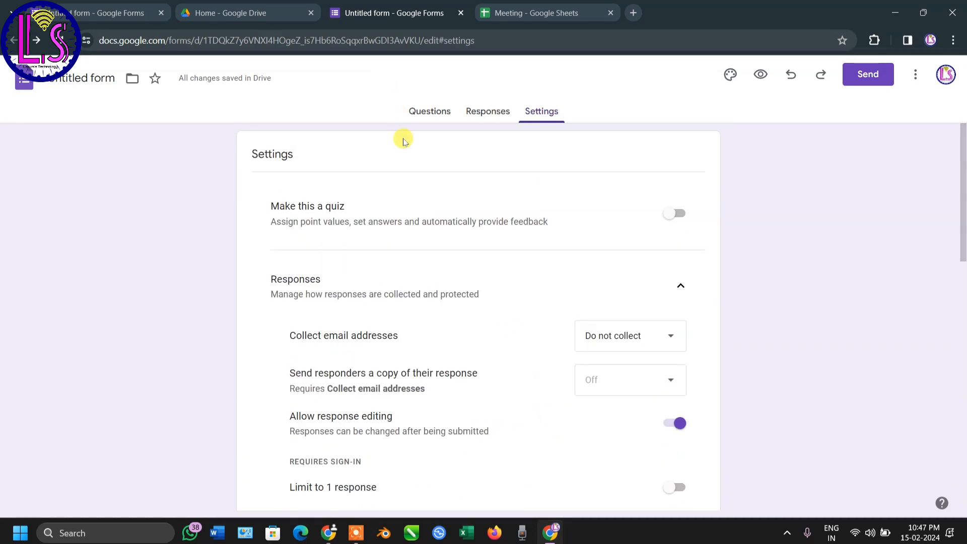
# Preview the Meeting form as a respondent, look through all its questions, and return to the form editor
pyautogui.click(425, 116)
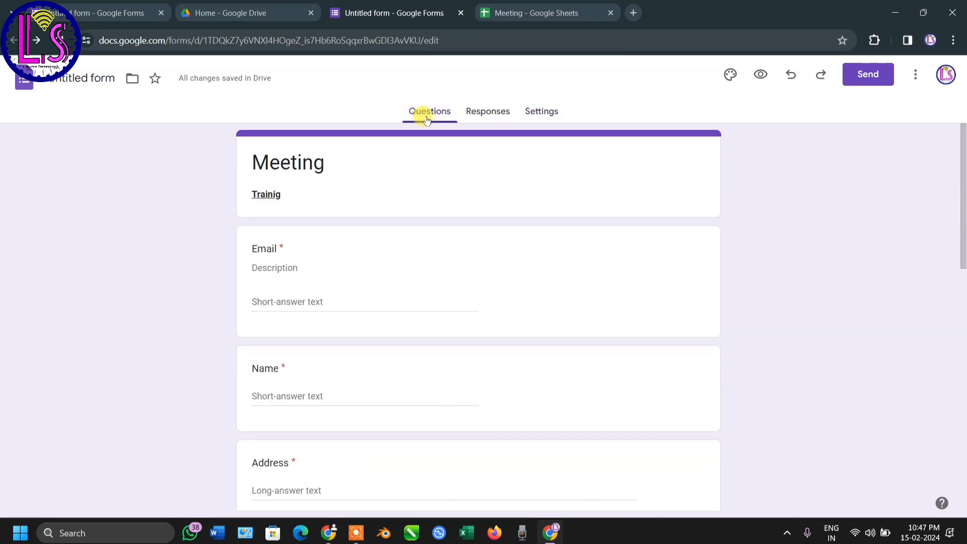
pyautogui.click(762, 75)
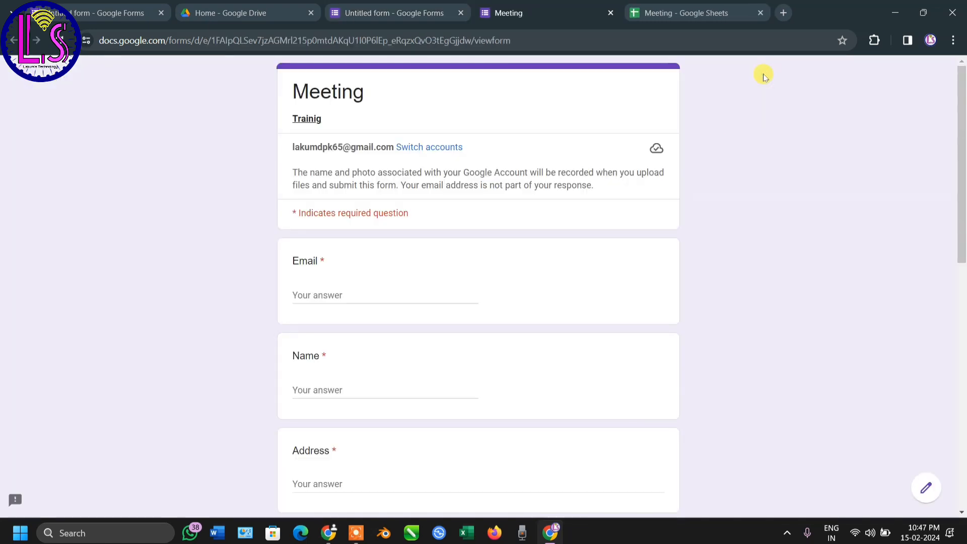
pyautogui.scroll(-10, 395, 156)
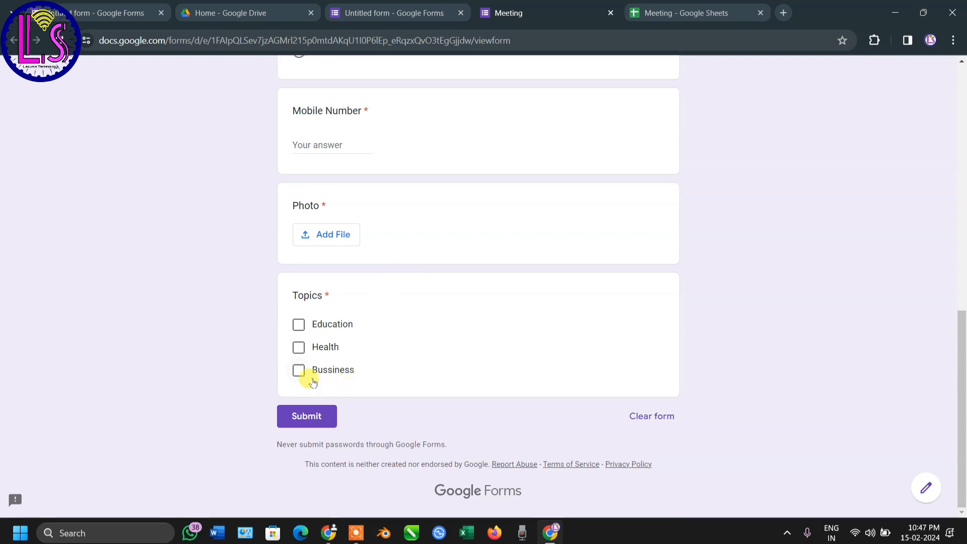
pyautogui.scroll(10, 307, 203)
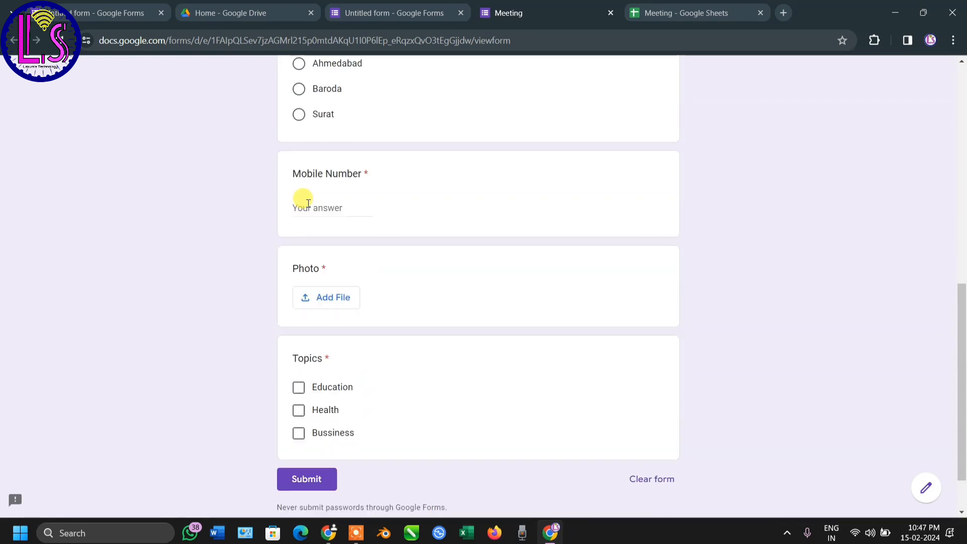
pyautogui.scroll(2, 308, 206)
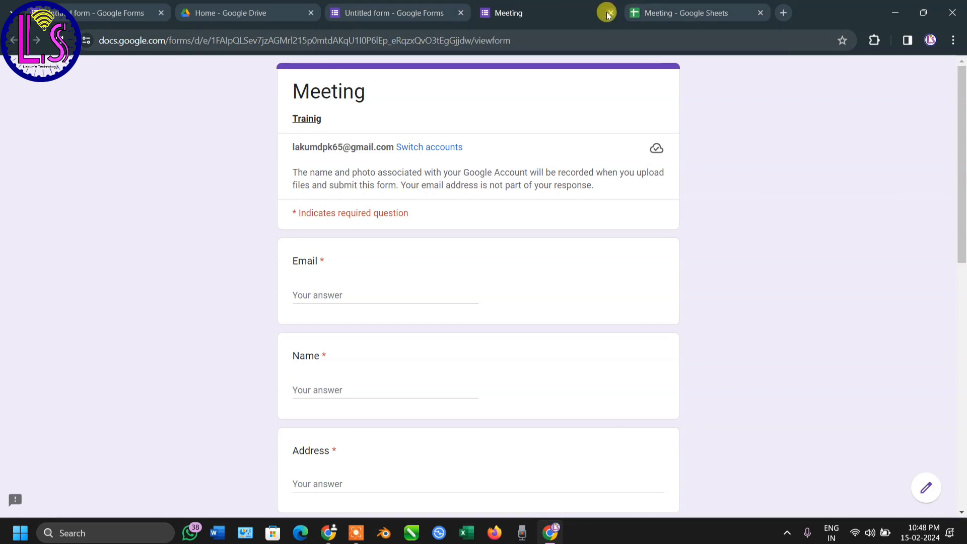
pyautogui.click(414, 14)
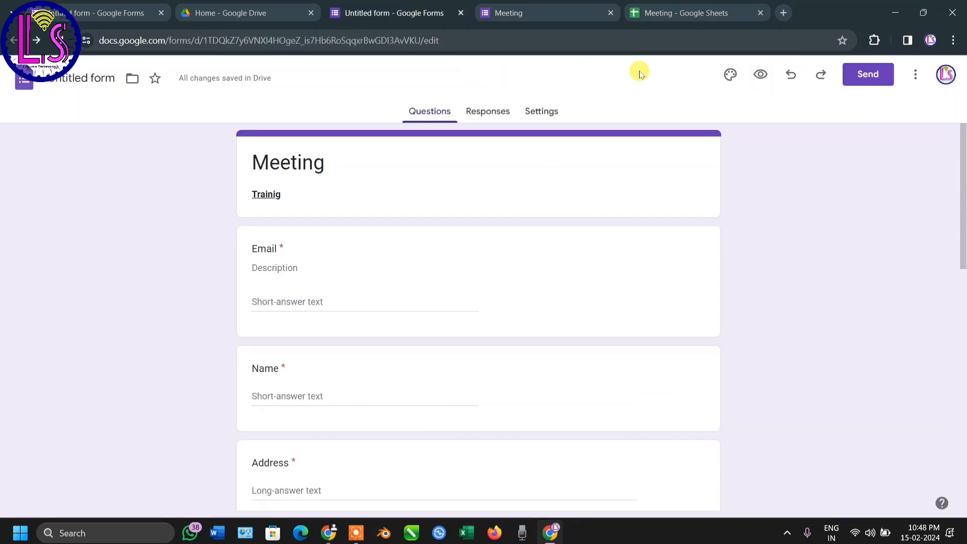
# Set the form theme's header font to Kumar One
pyautogui.click(730, 77)
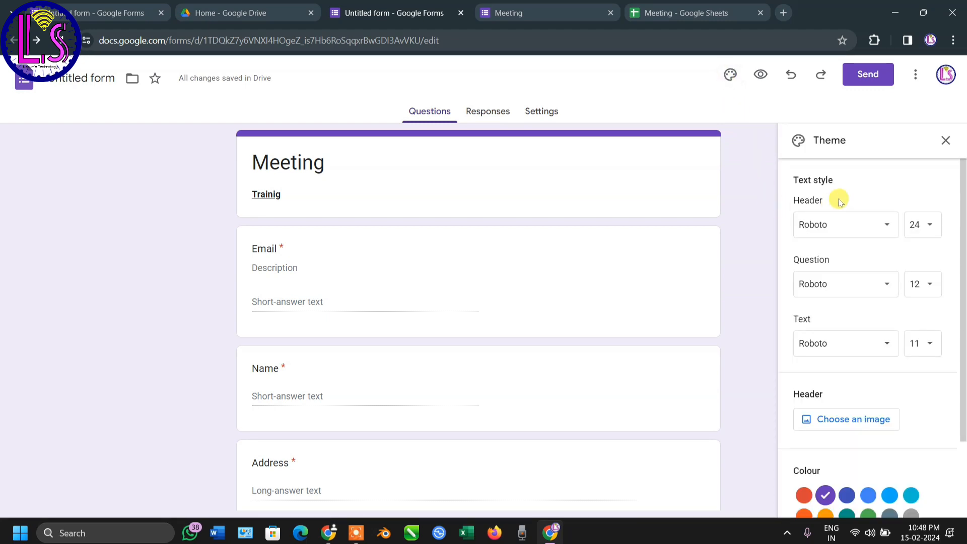
pyautogui.click(883, 224)
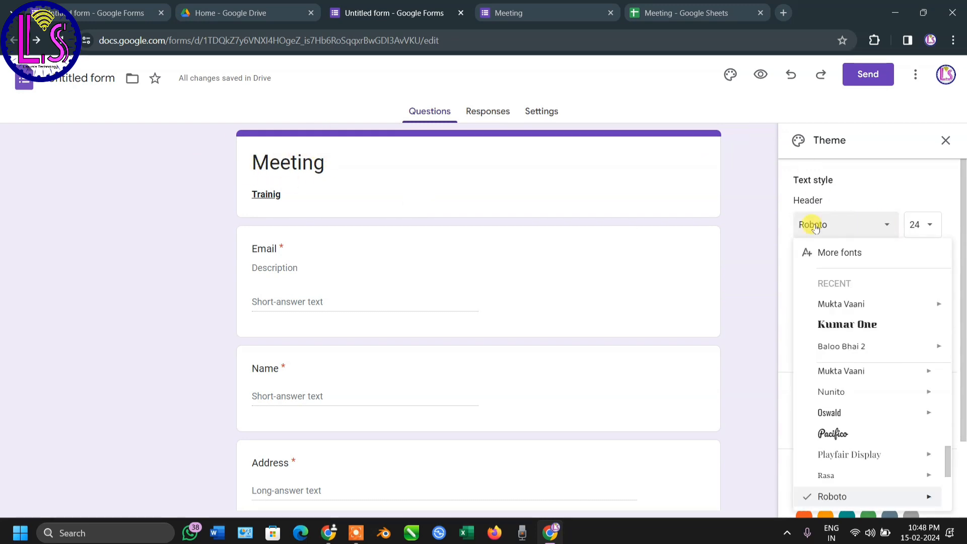
pyautogui.click(826, 324)
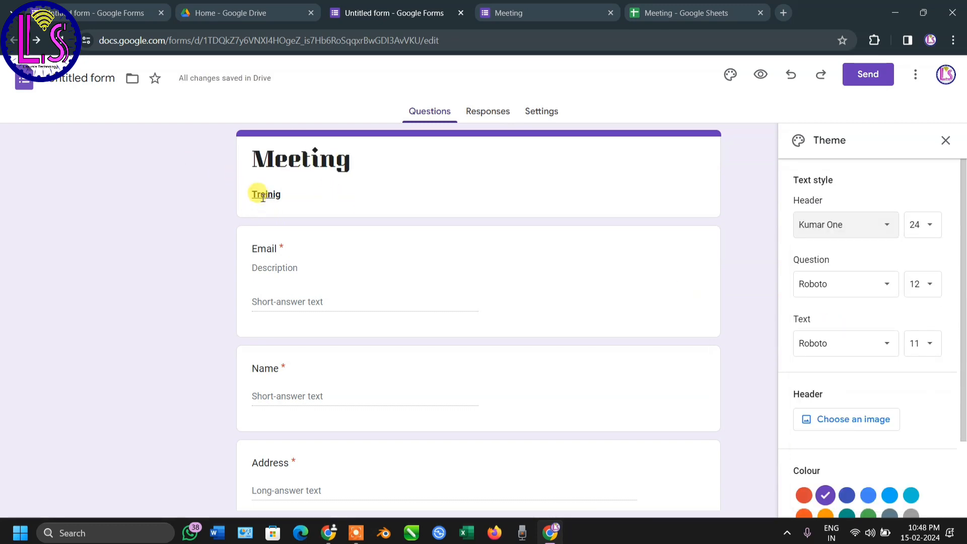
# Set the theme's question font to Playfair Display Bold and check the question titles throughout the form
pyautogui.click(826, 285)
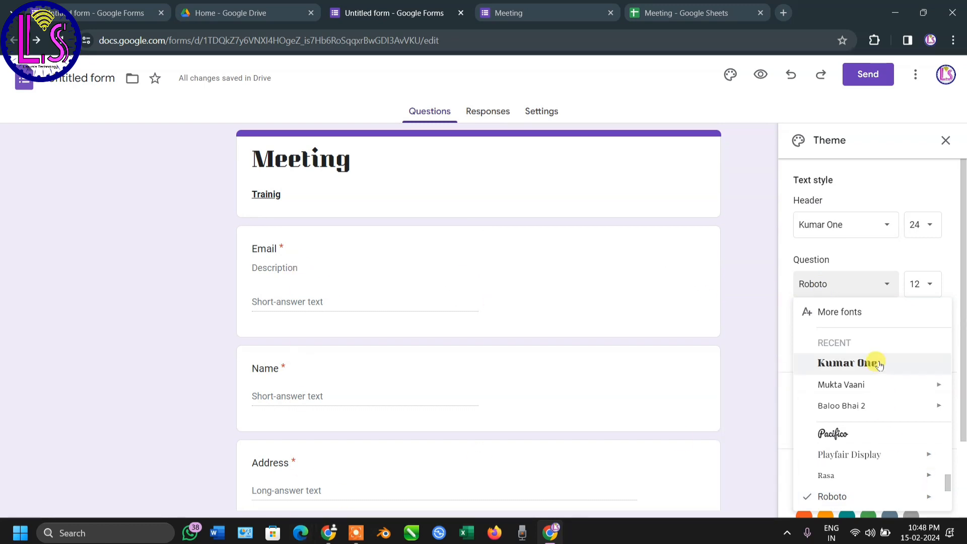
pyautogui.scroll(-2, 879, 365)
pyautogui.moveTo(853, 358)
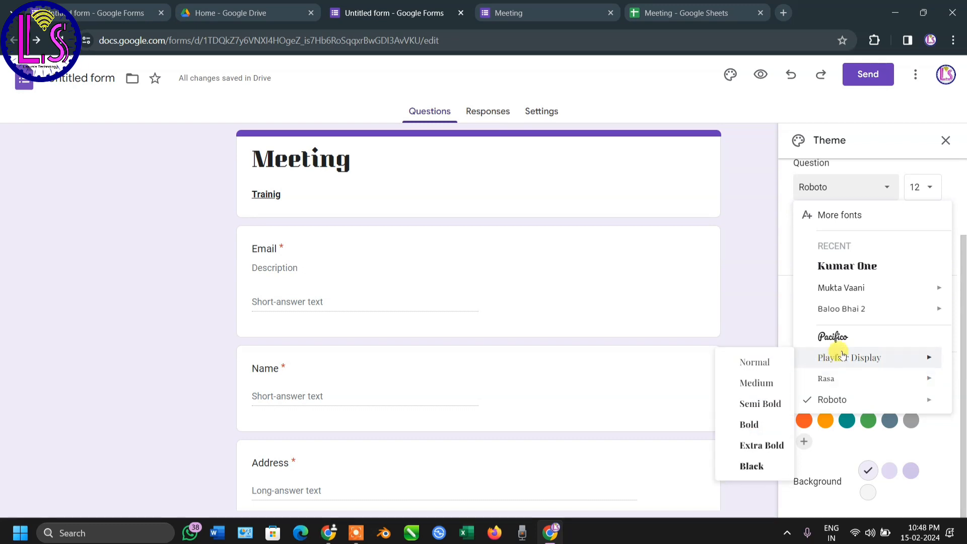
pyautogui.click(749, 425)
pyautogui.scroll(-3, 276, 335)
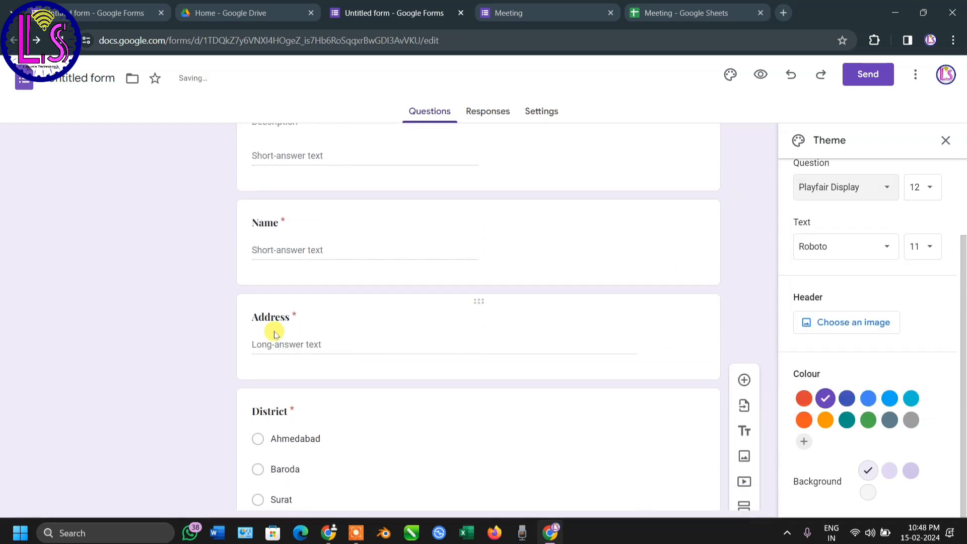
pyautogui.scroll(-10, 275, 335)
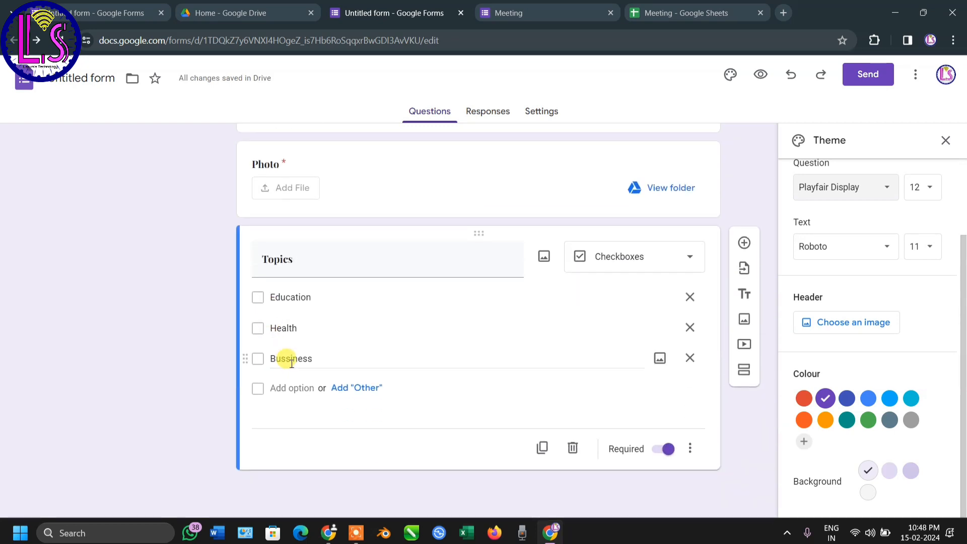
pyautogui.scroll(9, 388, 352)
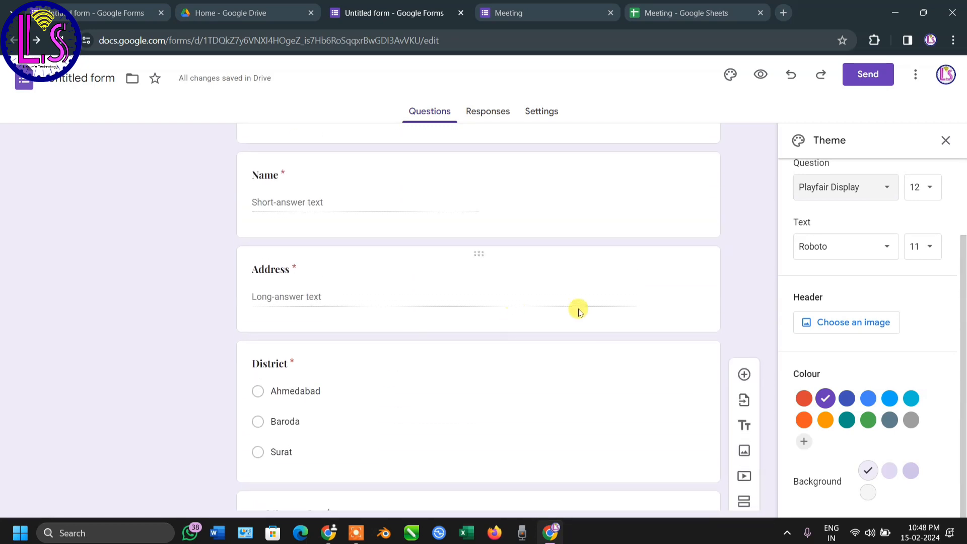
pyautogui.scroll(4, 388, 262)
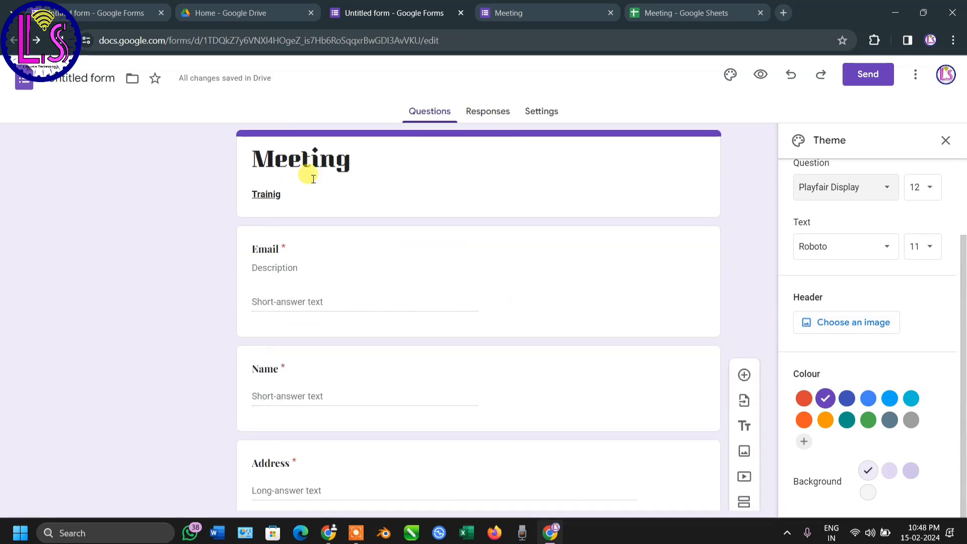
# Browse the built-in header image categories for the form theme, from Illustrations and Birthday to Travel and Other
pyautogui.click(842, 327)
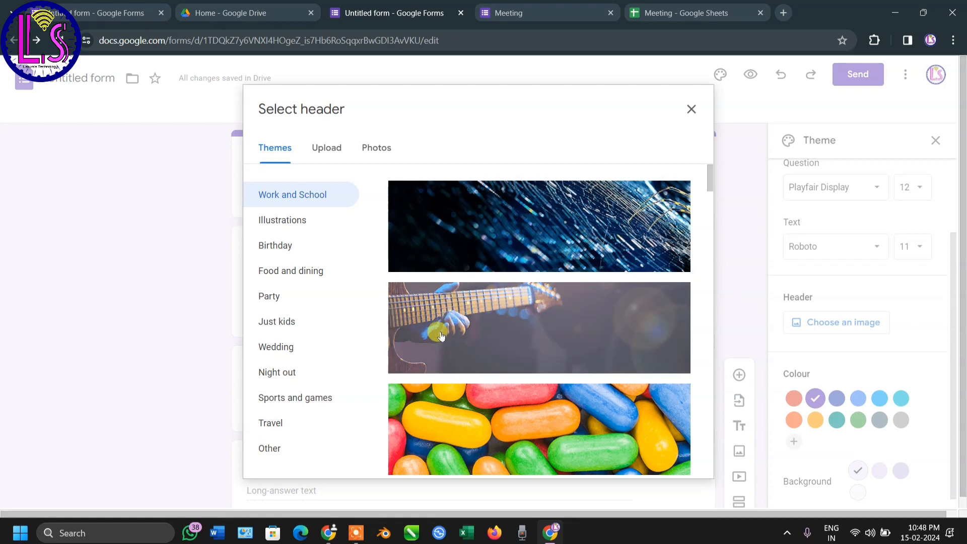
pyautogui.click(277, 222)
pyautogui.click(271, 254)
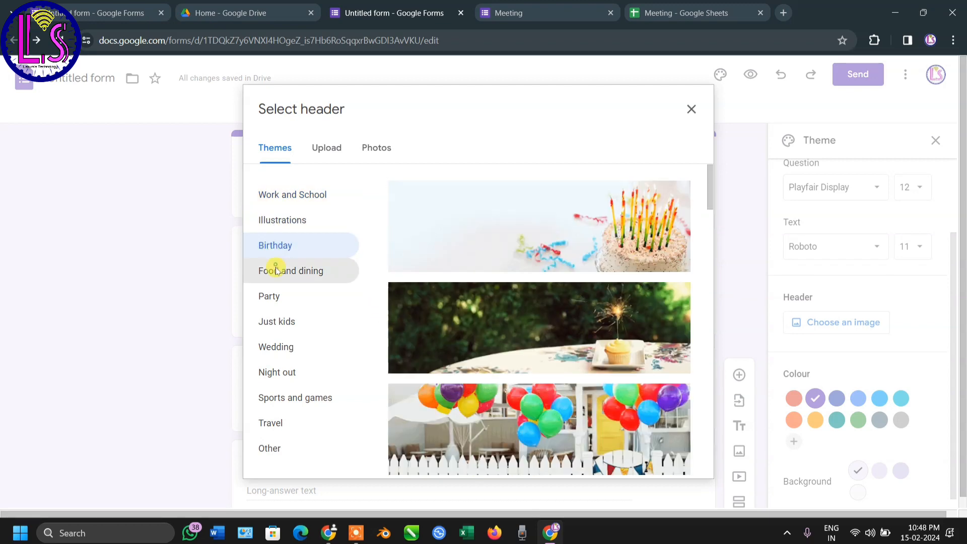
pyautogui.click(273, 301)
pyautogui.click(273, 323)
pyautogui.click(275, 348)
pyautogui.click(277, 375)
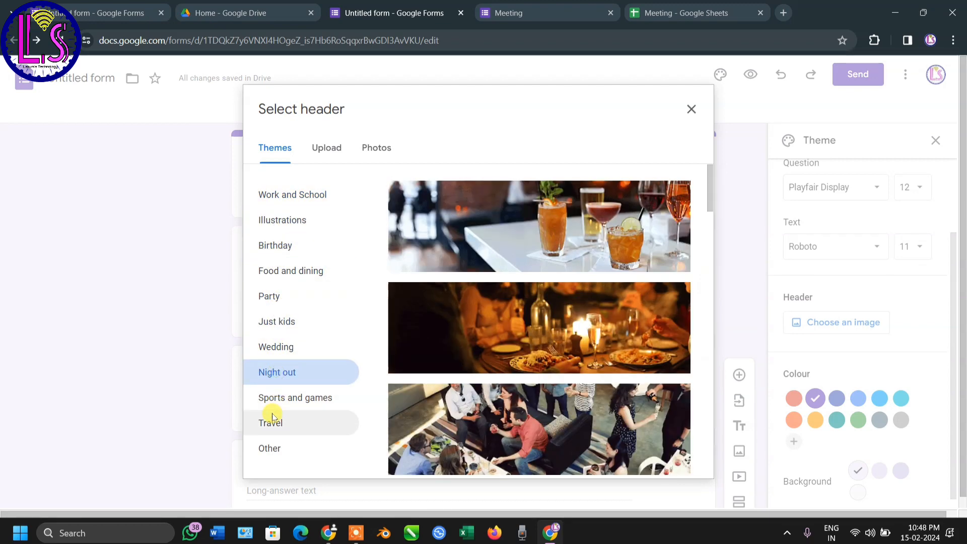
pyautogui.click(270, 425)
pyautogui.click(270, 449)
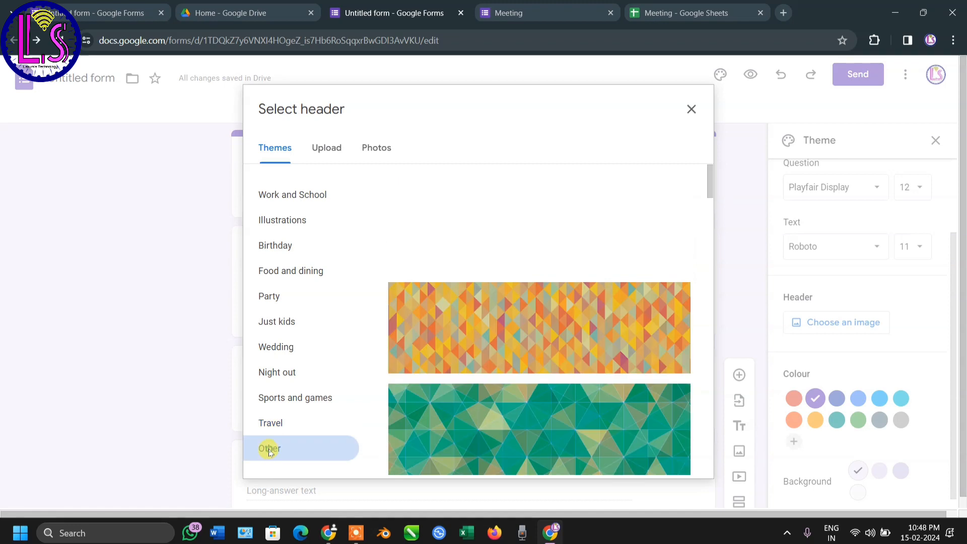
pyautogui.click(271, 297)
pyautogui.click(275, 323)
pyautogui.scroll(-1, 332, 352)
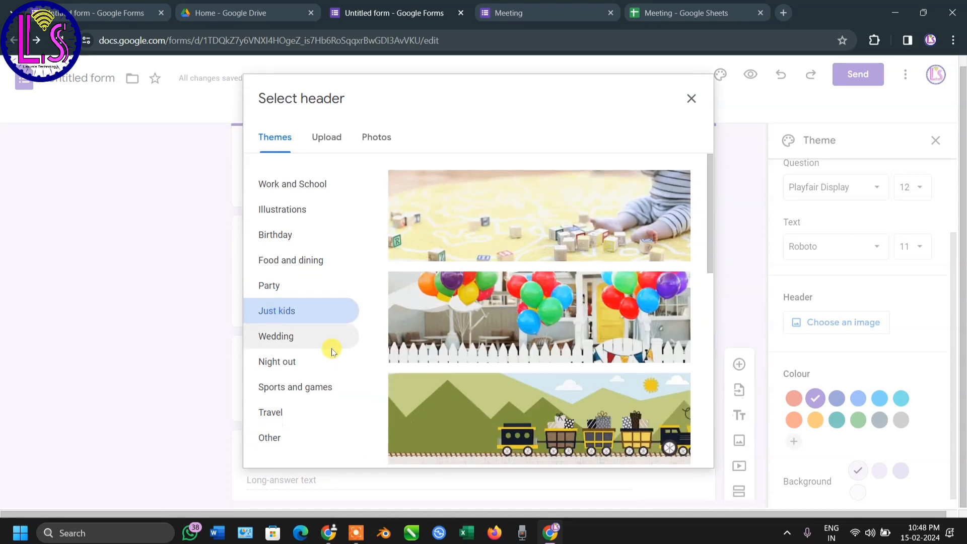
pyautogui.click(291, 361)
pyautogui.click(280, 335)
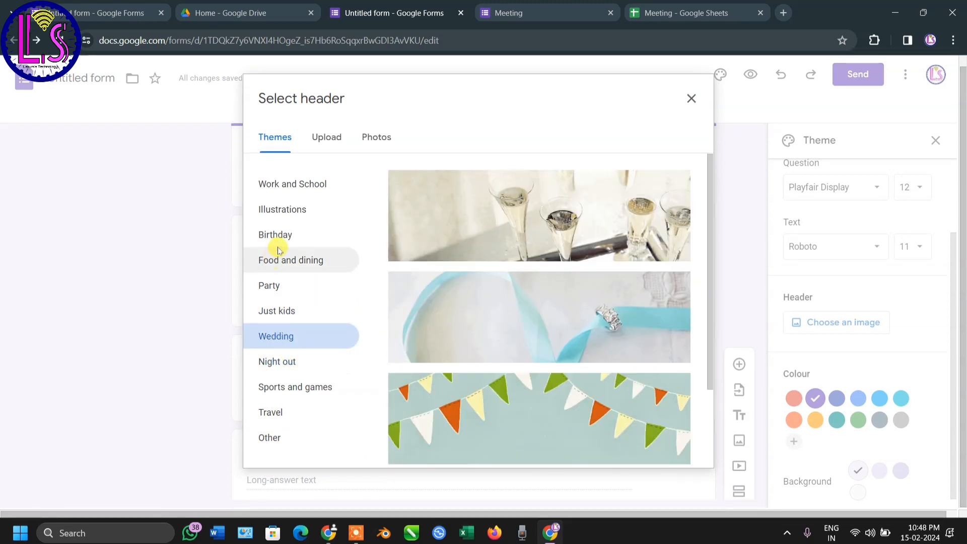
pyautogui.click(278, 208)
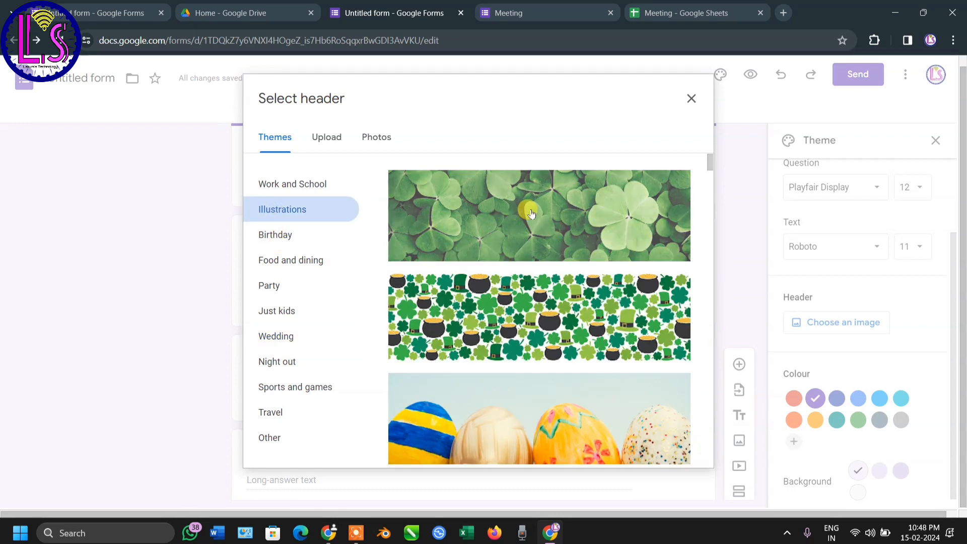
# Look at the Upload and Photos sources for the header image and return to the built-in theme images
pyautogui.click(327, 137)
pyautogui.click(472, 362)
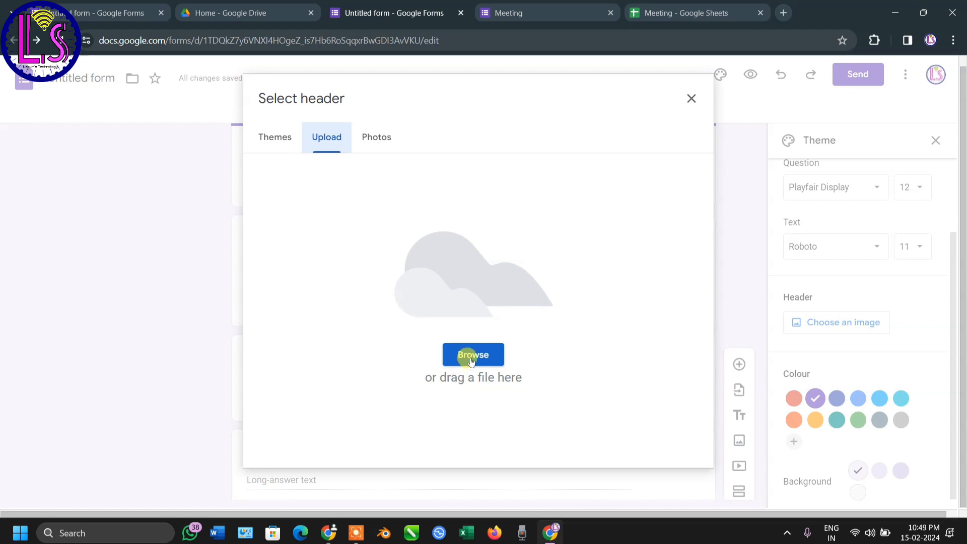
pyautogui.click(376, 140)
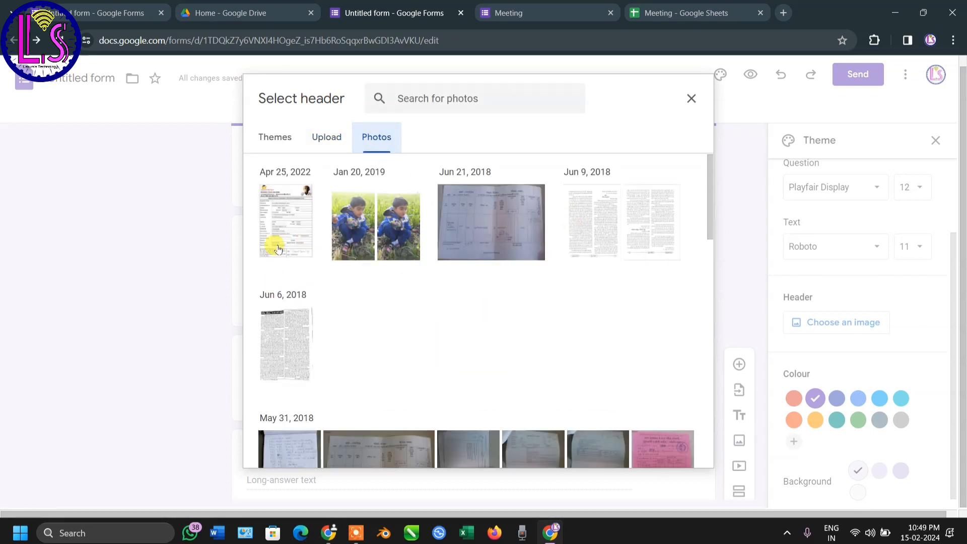
pyautogui.click(329, 139)
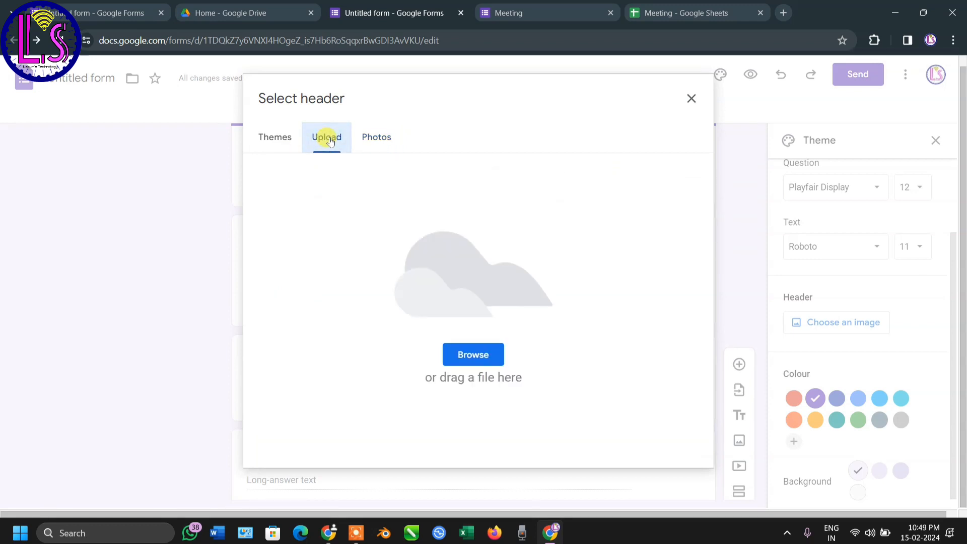
pyautogui.click(261, 138)
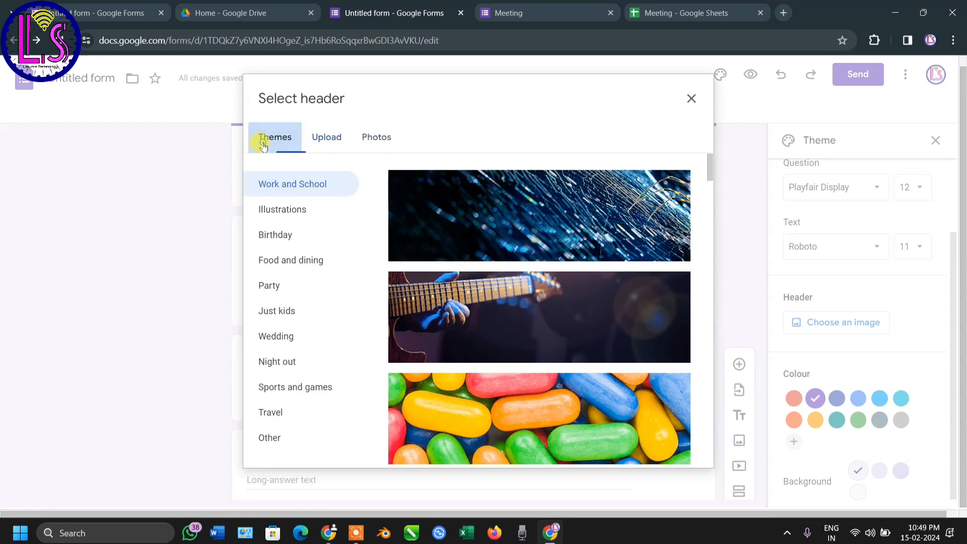
# Insert the green clover image from the Illustrations category as the form header and check the form's new look
pyautogui.click(275, 213)
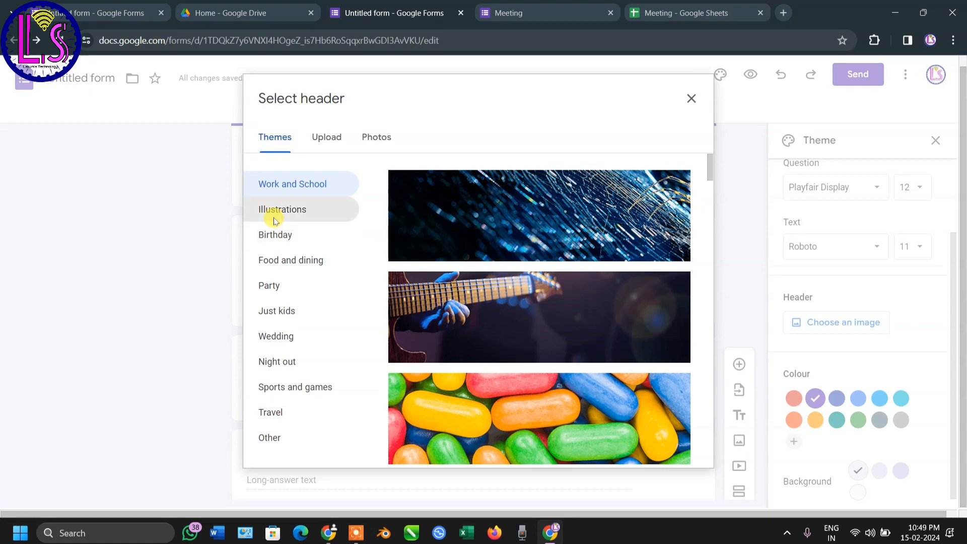
pyautogui.scroll(-2, 576, 341)
pyautogui.scroll(-10, 575, 341)
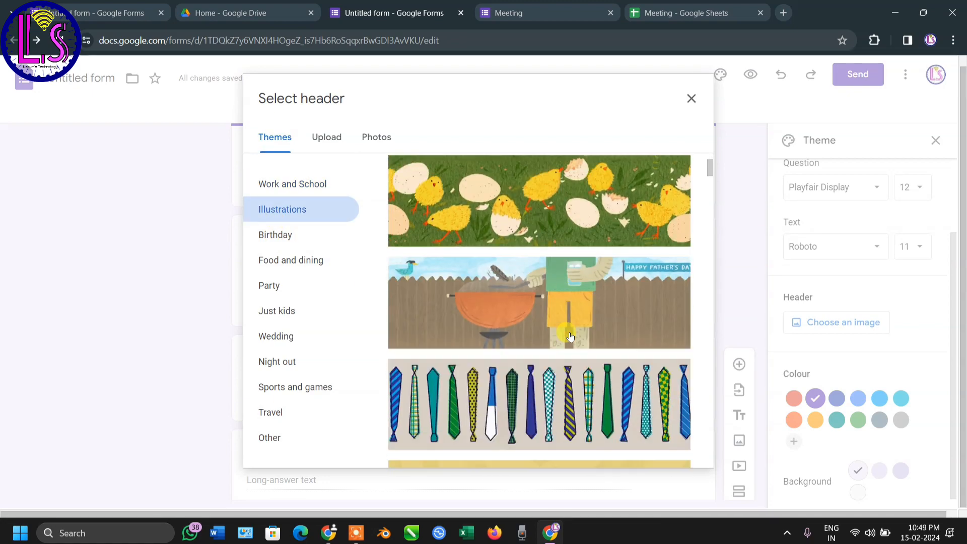
pyautogui.scroll(12, 570, 337)
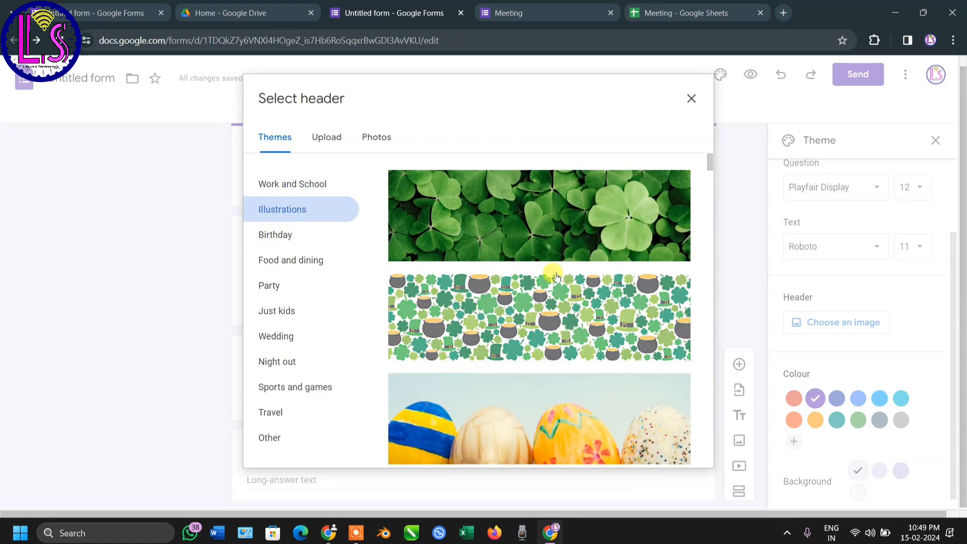
pyautogui.click(534, 217)
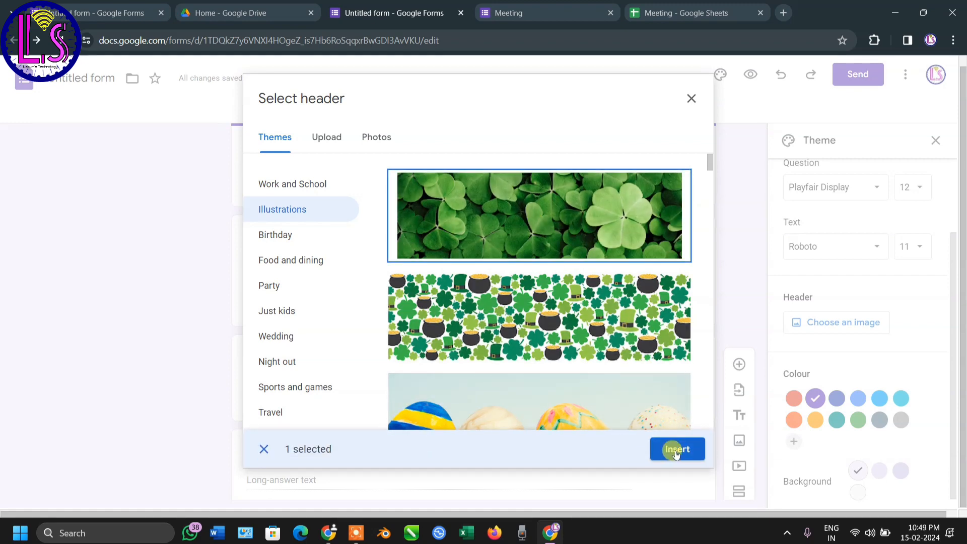
pyautogui.click(676, 450)
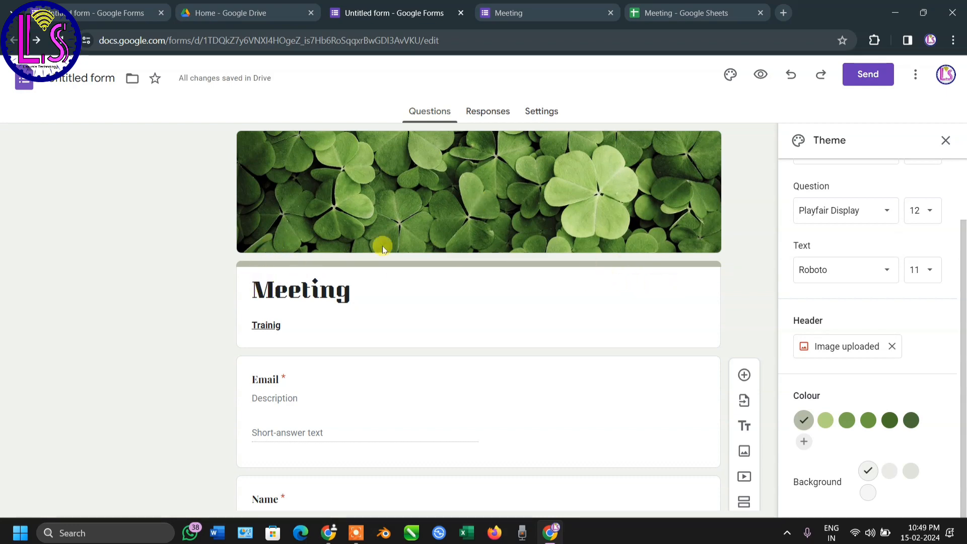
pyautogui.scroll(-5, 672, 256)
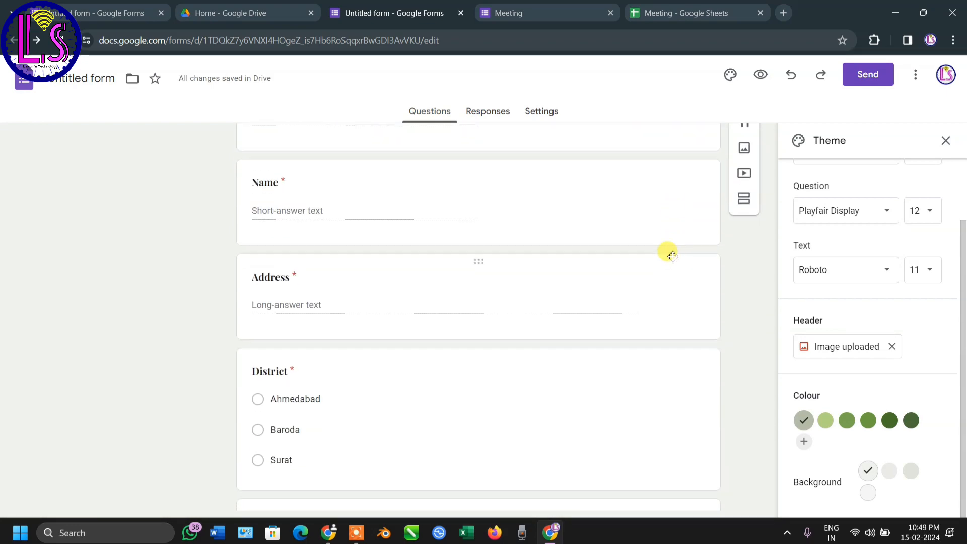
pyautogui.scroll(3, 669, 252)
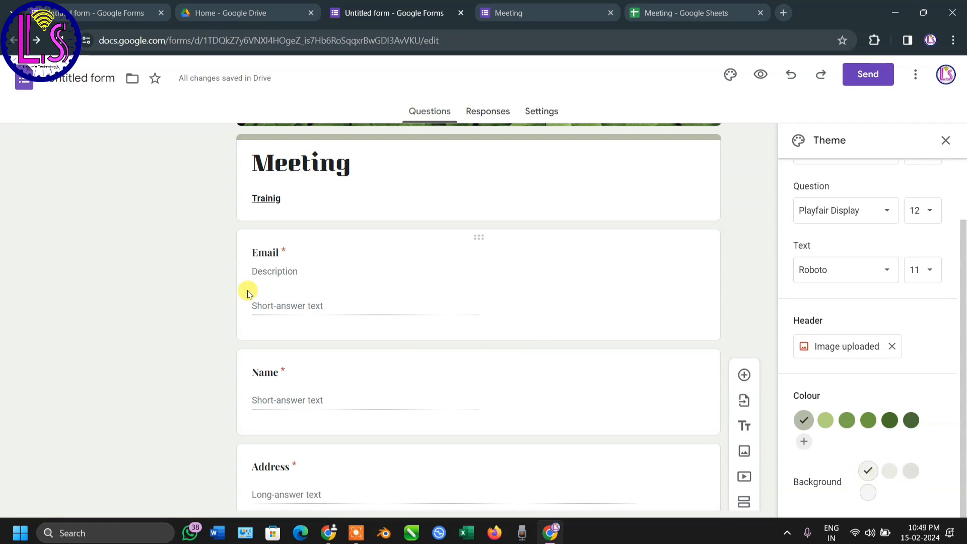
pyautogui.scroll(-1, 227, 273)
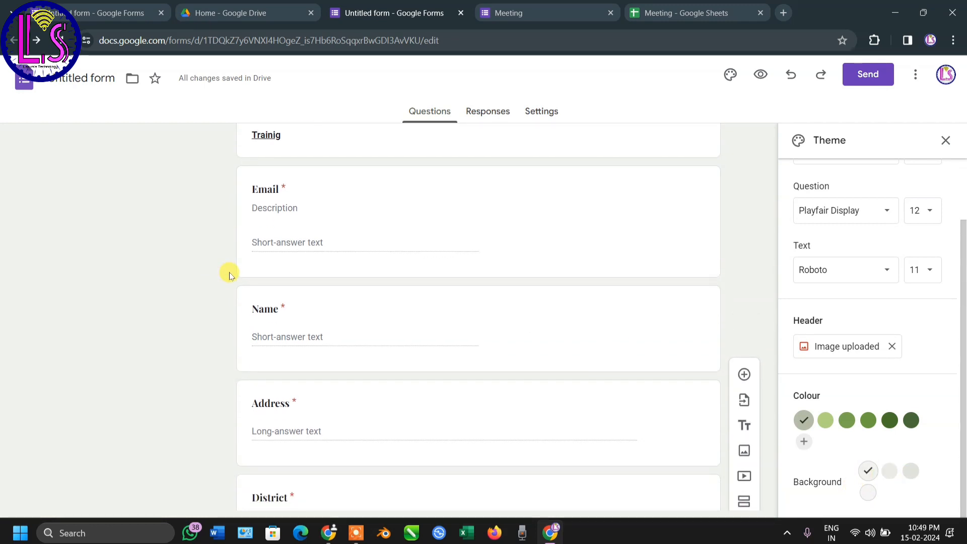
pyautogui.scroll(3, 227, 275)
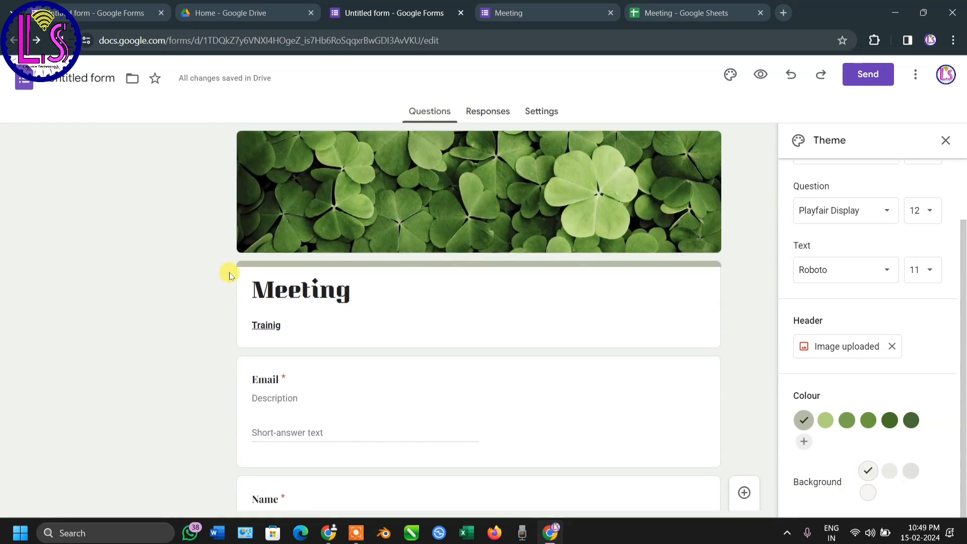
# Preview the themed Meeting form through to its end, close both preview tabs, and close the theme options
pyautogui.click(760, 74)
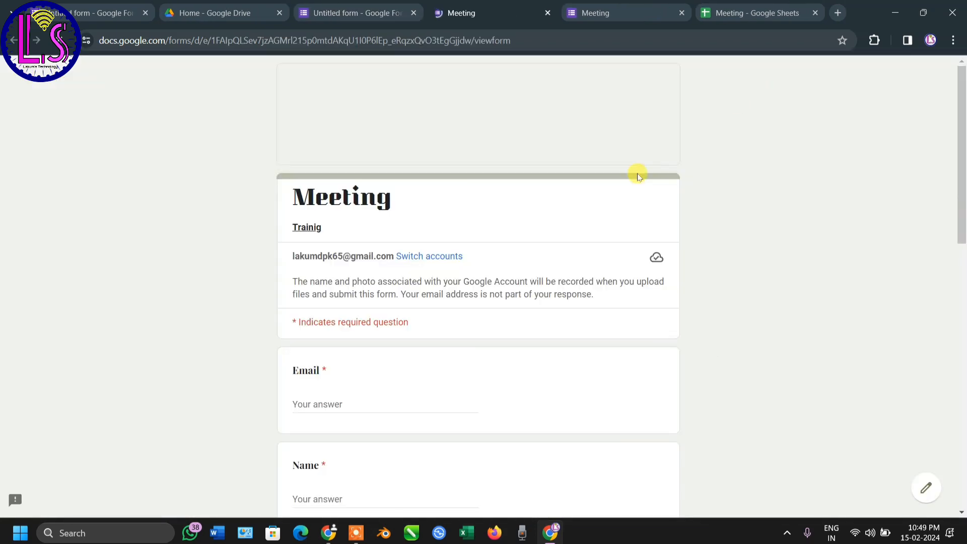
pyautogui.scroll(-6, 361, 202)
pyautogui.scroll(-5, 339, 276)
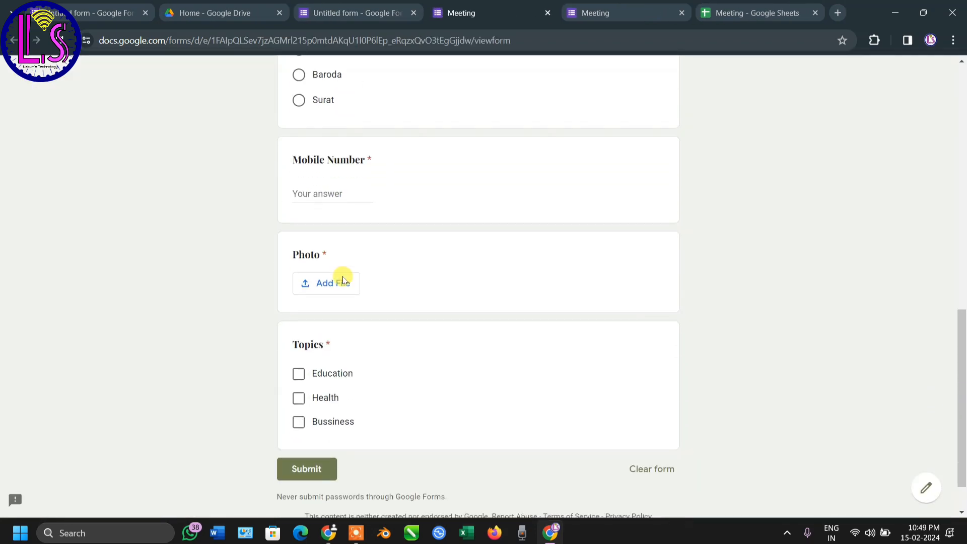
pyautogui.scroll(10, 330, 301)
pyautogui.scroll(2, 330, 304)
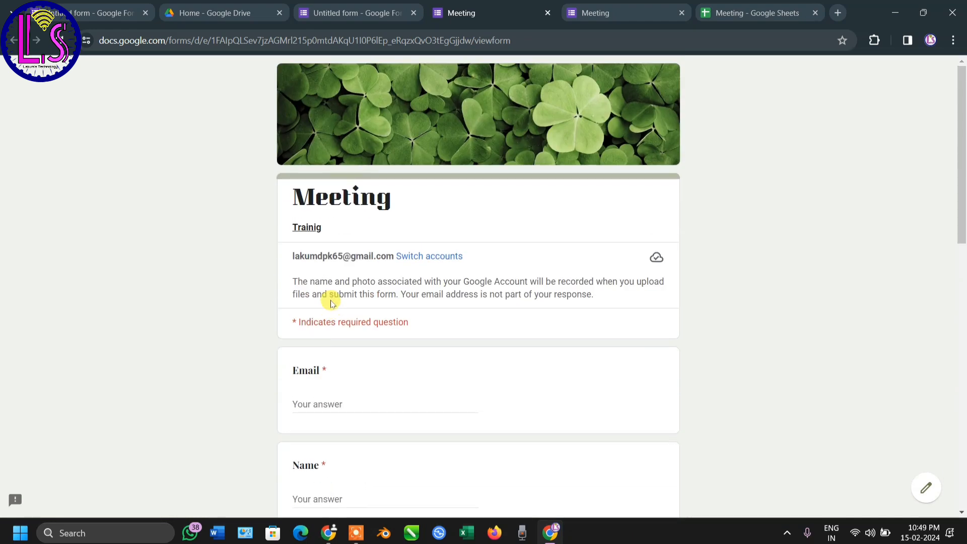
pyautogui.click(681, 12)
pyautogui.click(548, 12)
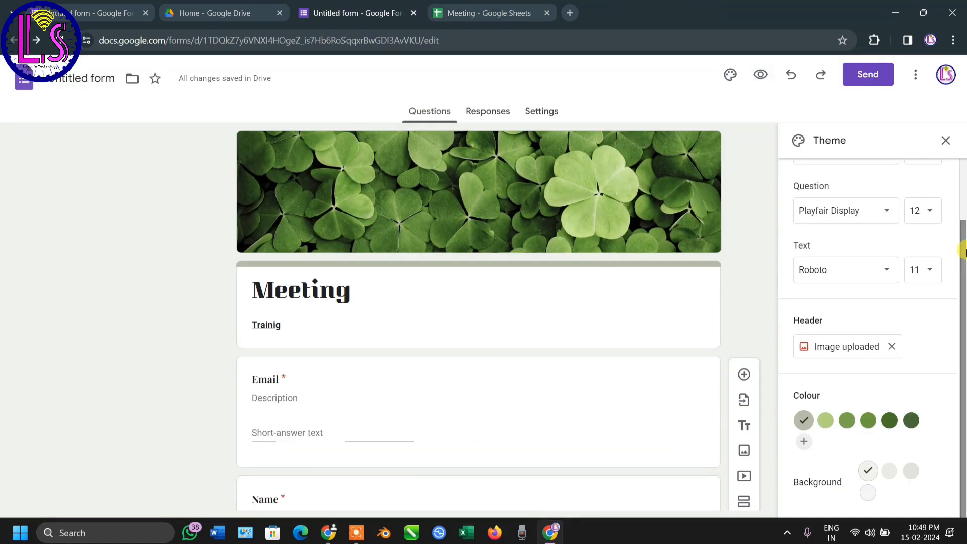
pyautogui.click(945, 141)
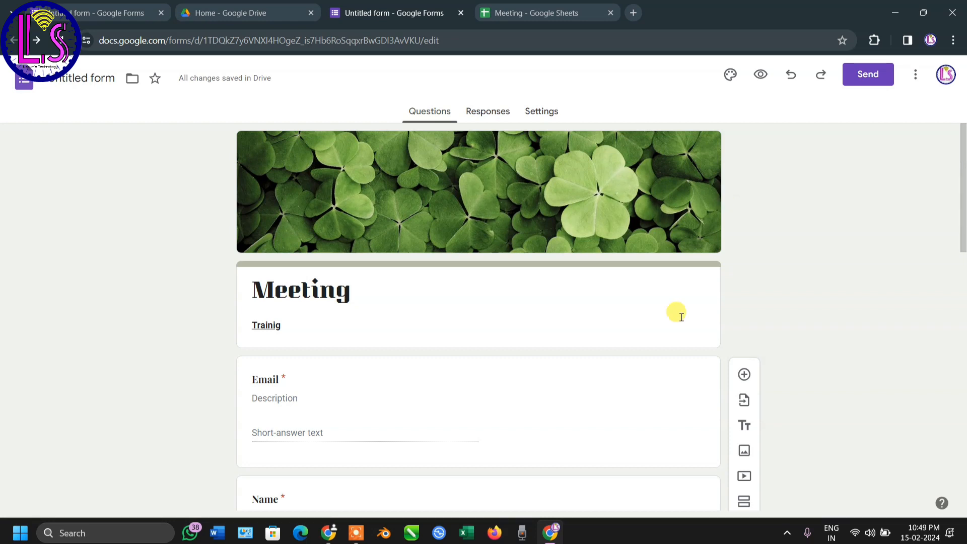
# Review the email, link and embed HTML options for sending the Meeting form
pyautogui.click(865, 75)
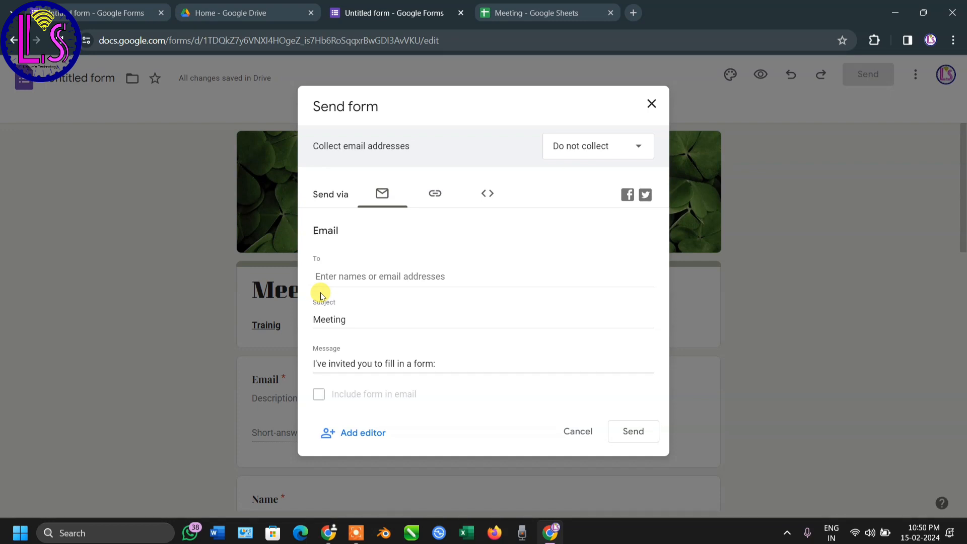
pyautogui.click(436, 194)
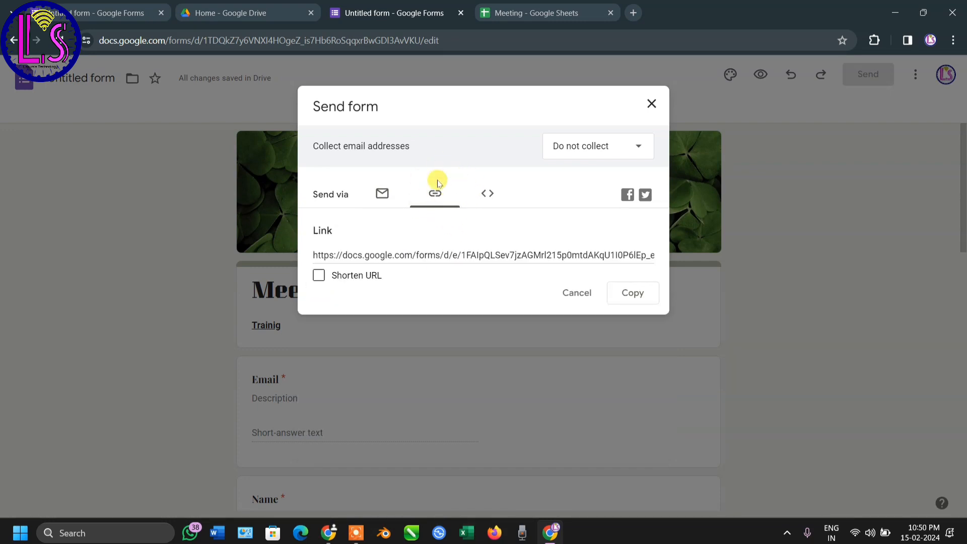
pyautogui.click(483, 196)
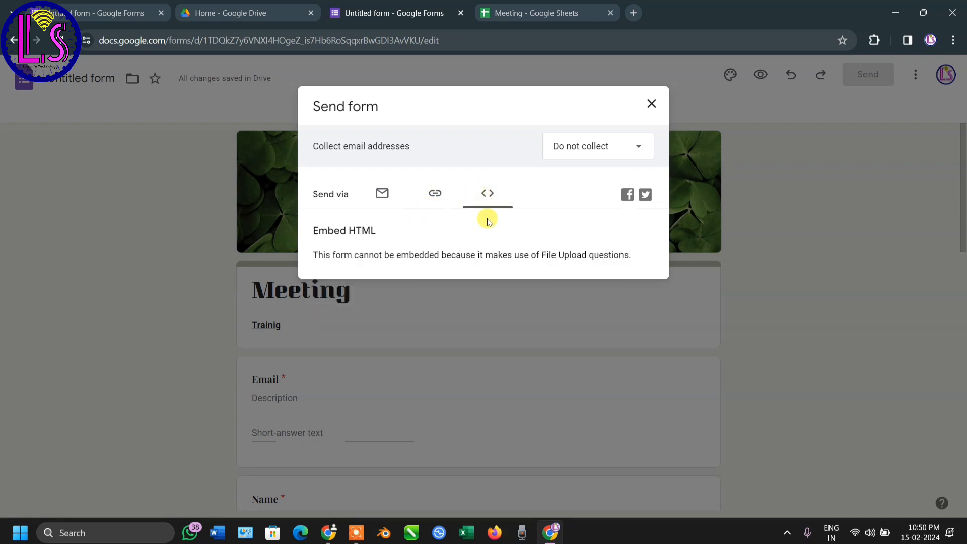
# Shorten the form's share link, copy it to the clipboard, and close the send options
pyautogui.click(434, 198)
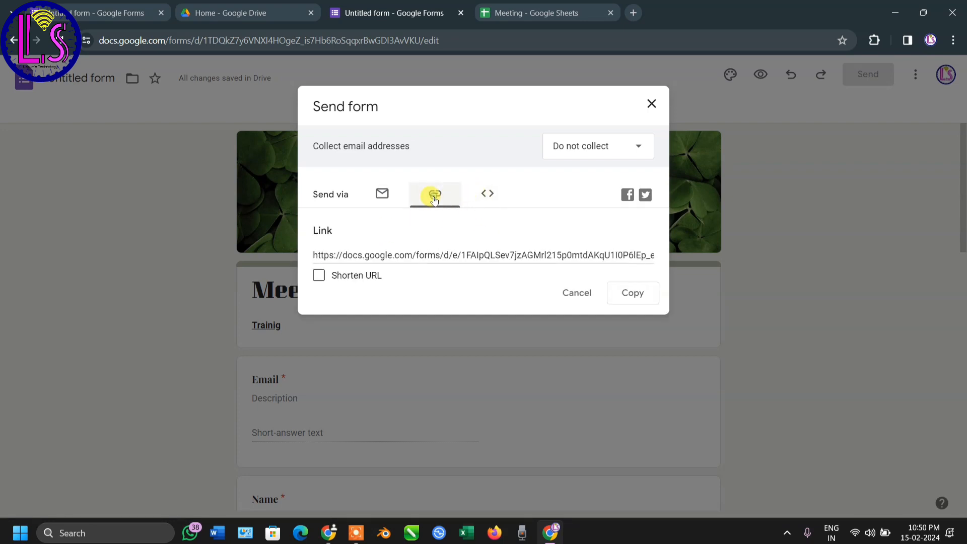
pyautogui.click(624, 255)
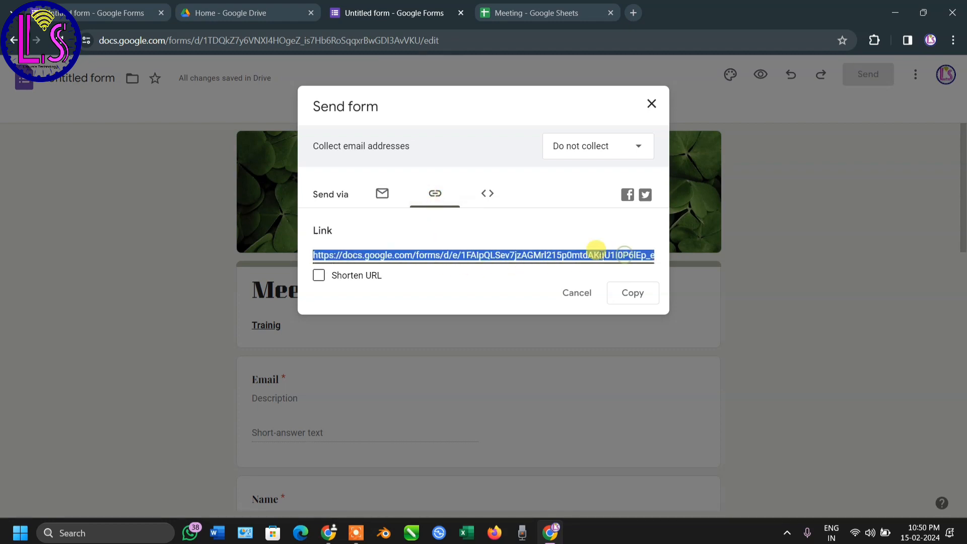
pyautogui.click(319, 276)
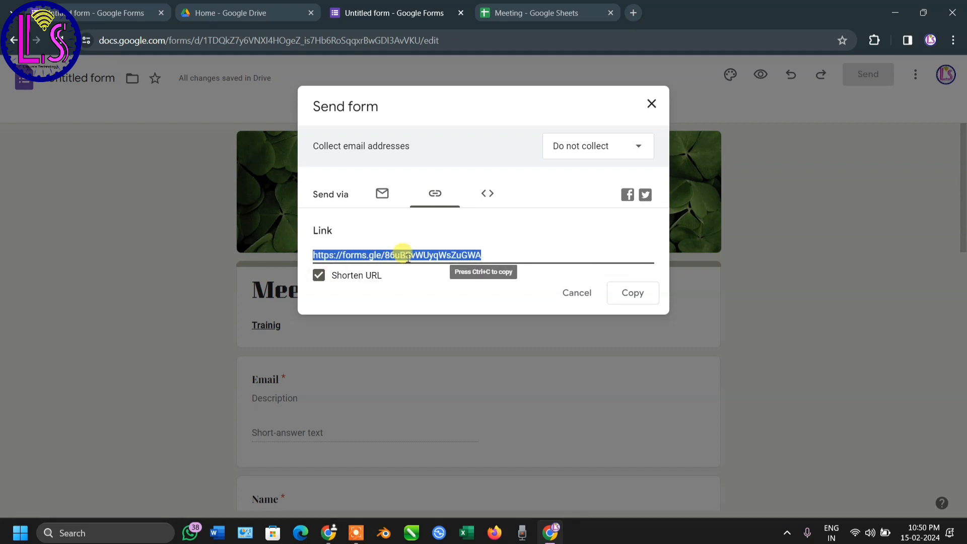
pyautogui.click(638, 295)
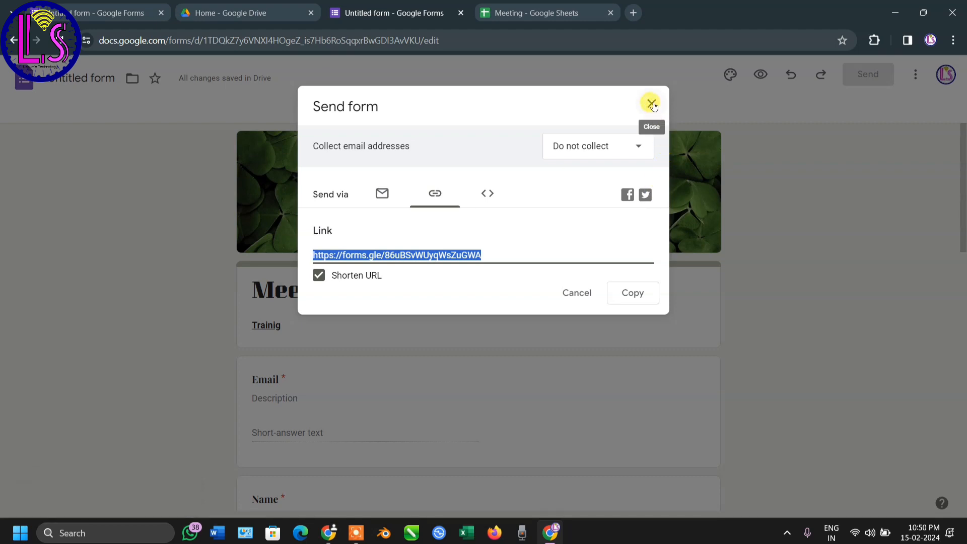
pyautogui.click(624, 291)
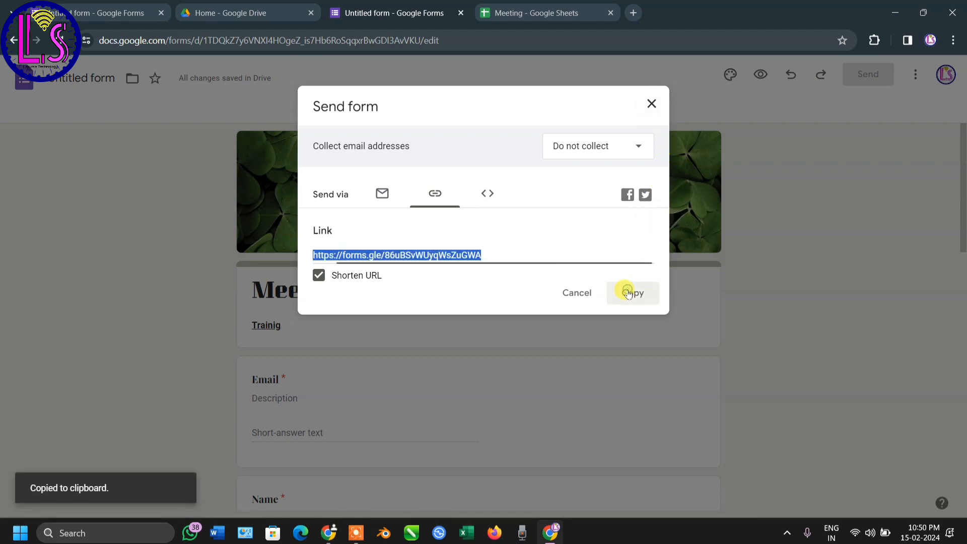
pyautogui.click(652, 108)
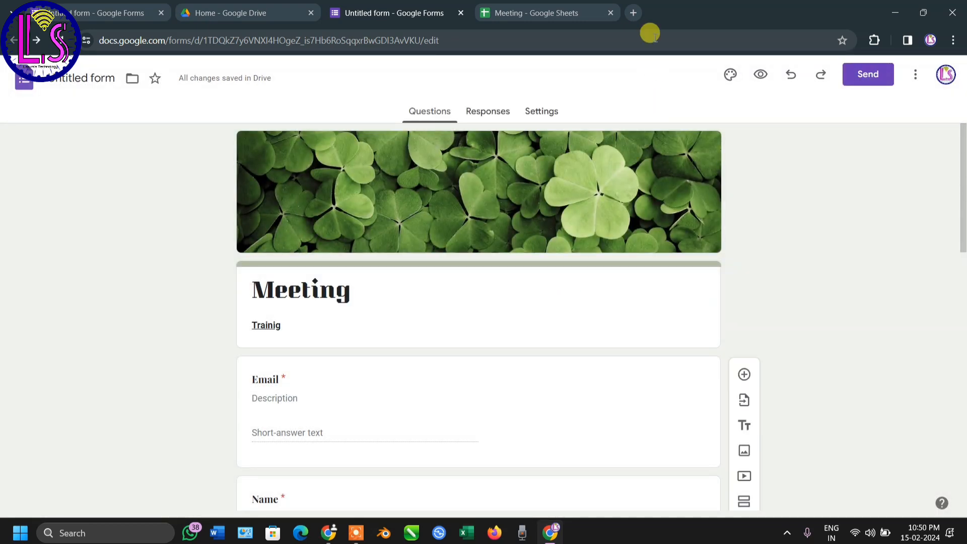
# Close the response spreadsheet and open the copied short form link in a new tab to look over the live form
pyautogui.click(611, 13)
pyautogui.click(573, 12)
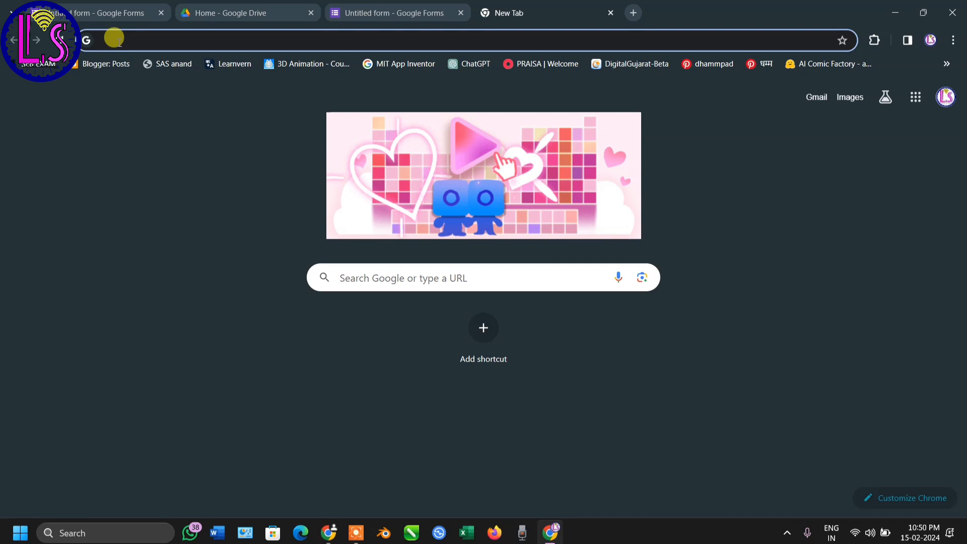
pyautogui.hotkey('ctrl', 'v')
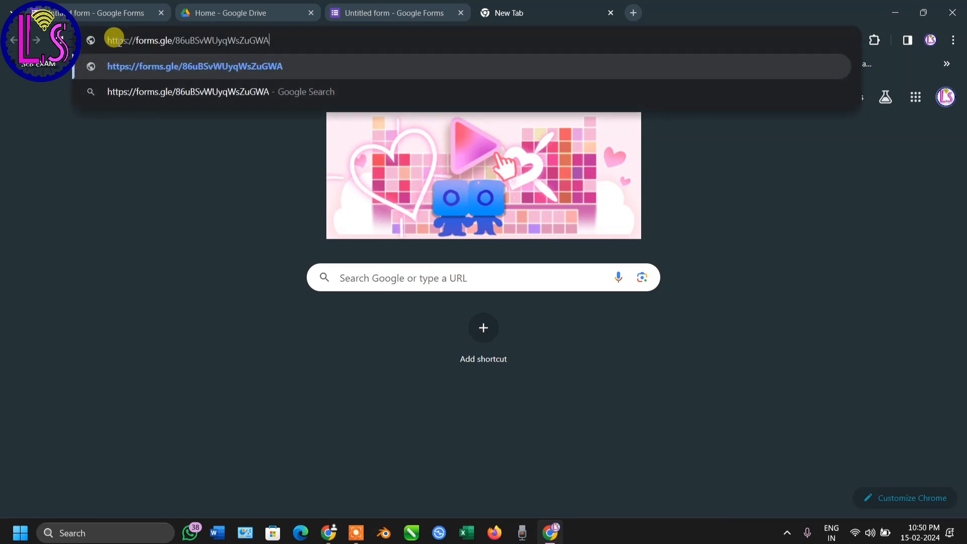
pyautogui.press('Return')
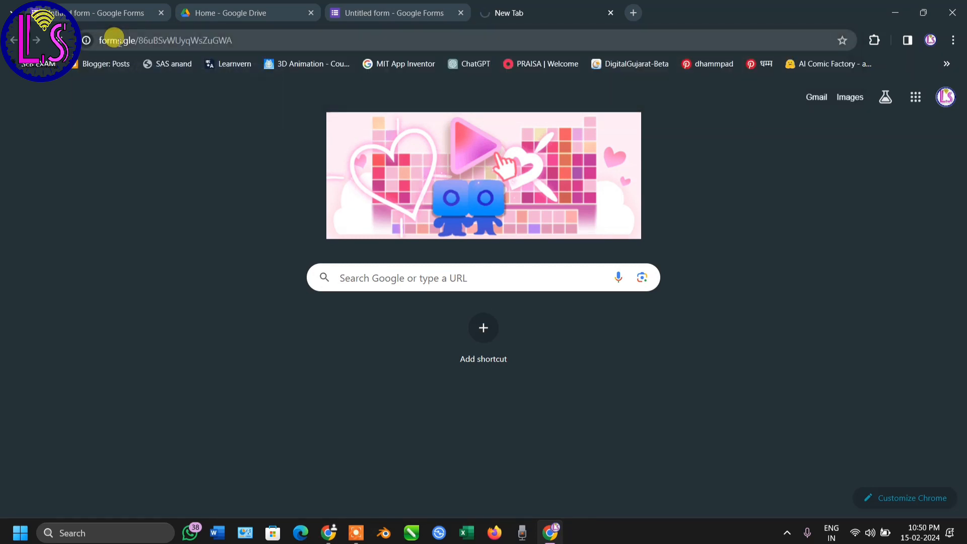
pyautogui.scroll(-12, 106, 121)
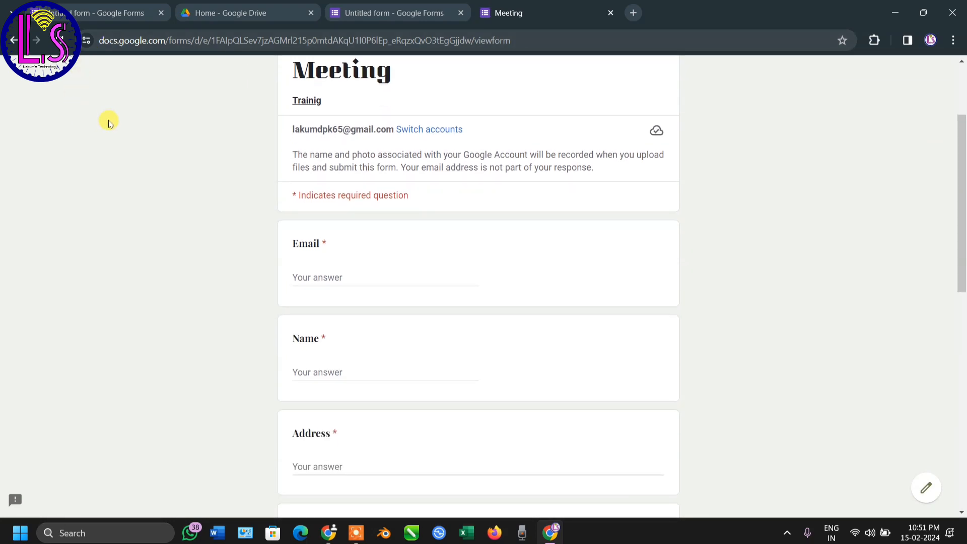
pyautogui.scroll(12, 314, 222)
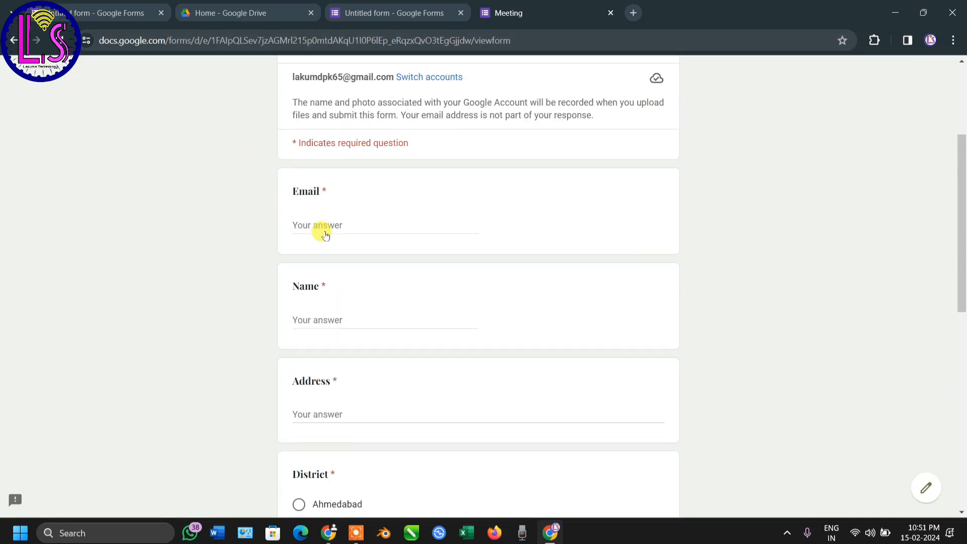
pyautogui.scroll(-1, 325, 232)
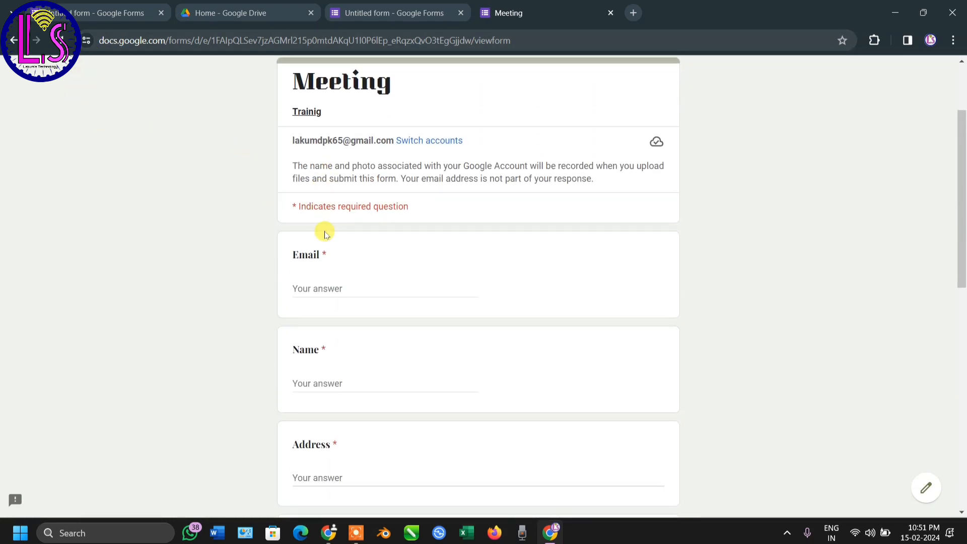
pyautogui.scroll(2, 326, 234)
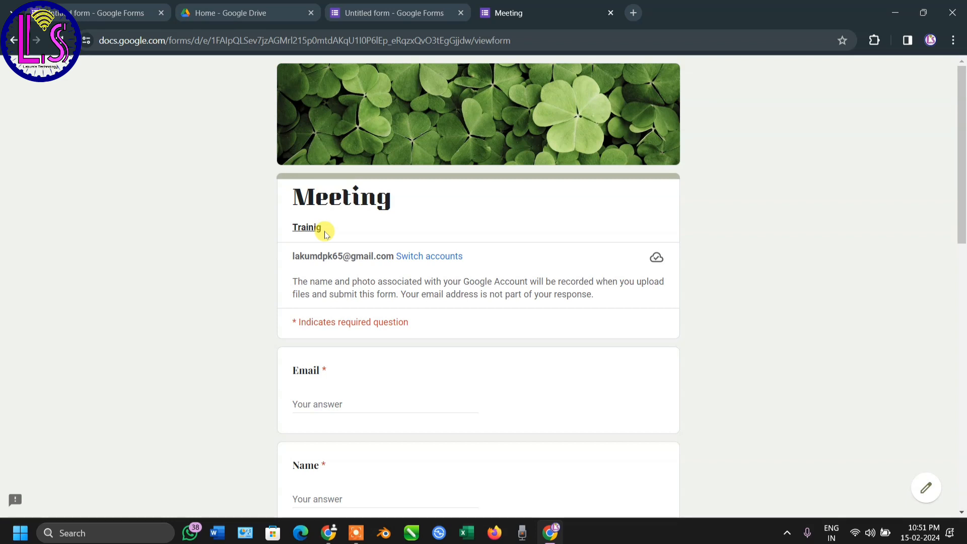
# Clear the Address answer and leave the field empty to test its required-question check
pyautogui.scroll(-4, 324, 234)
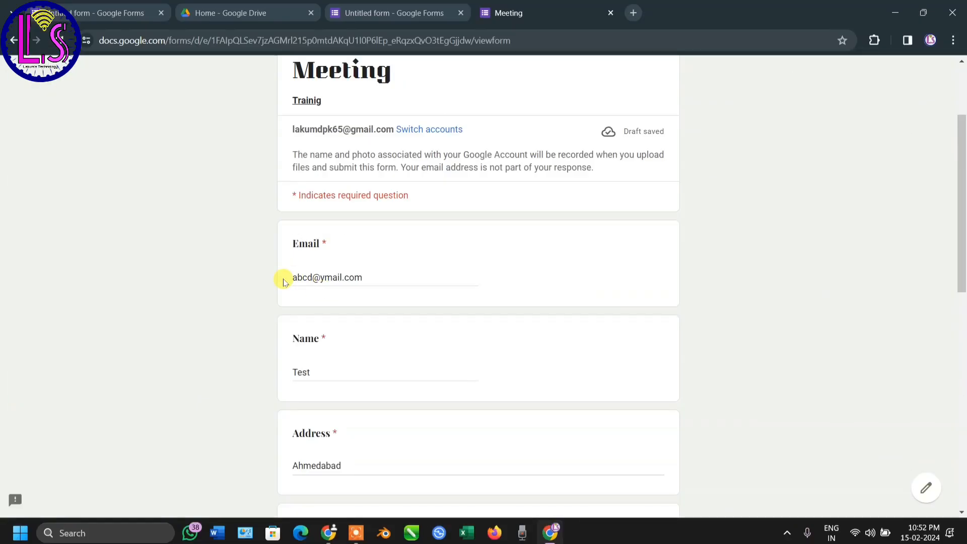
pyautogui.scroll(-1, 356, 275)
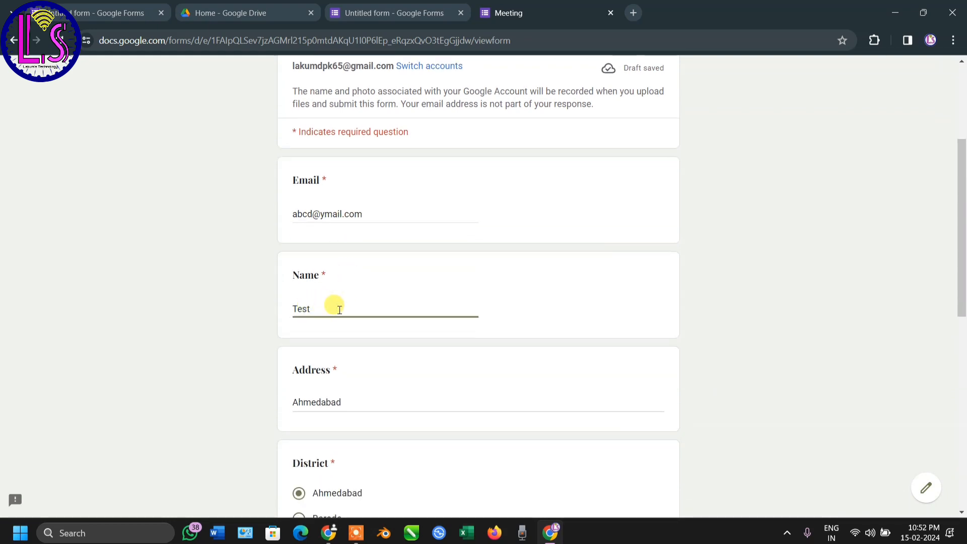
pyautogui.scroll(-1, 337, 308)
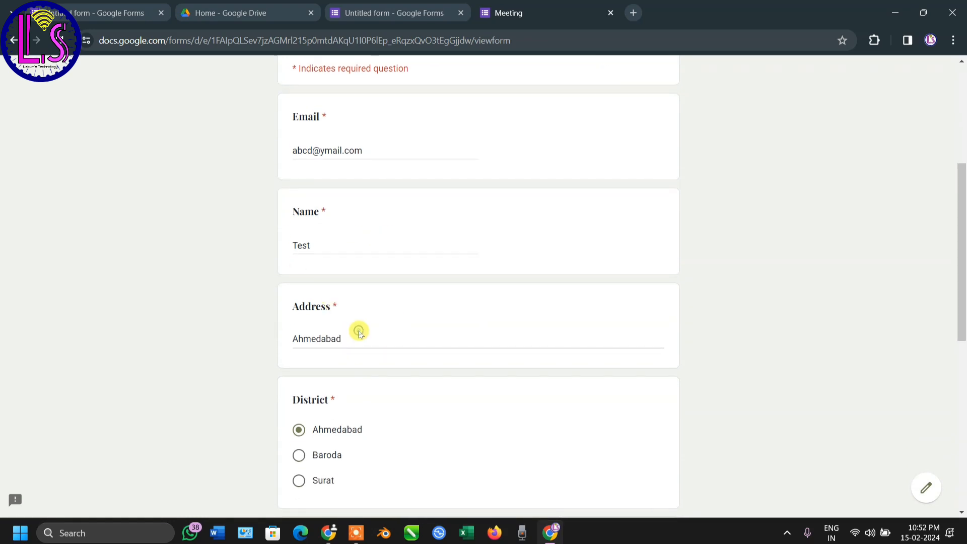
pyautogui.click(346, 340)
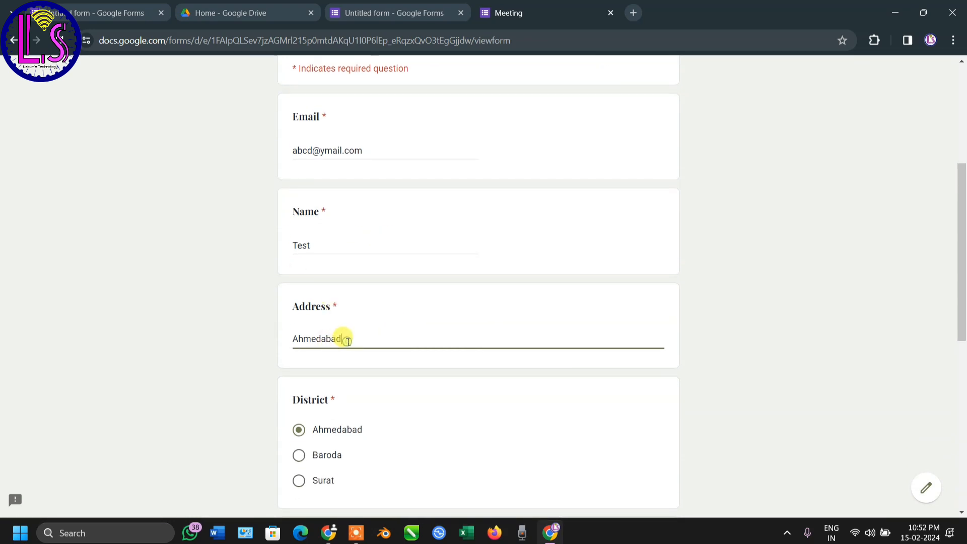
pyautogui.moveTo(347, 341); pyautogui.dragTo(274, 346)
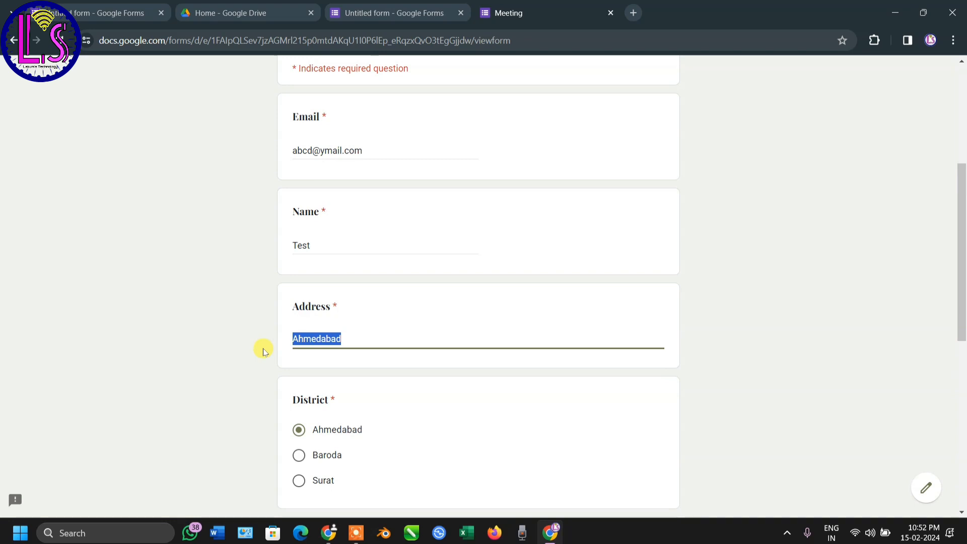
pyautogui.press('BackSpace')
pyautogui.scroll(-2, 380, 401)
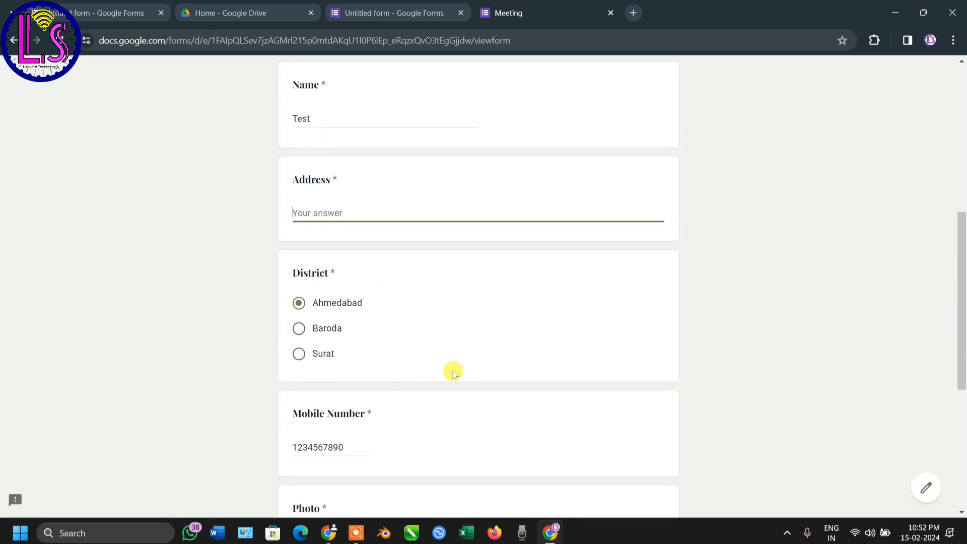
pyautogui.click(476, 332)
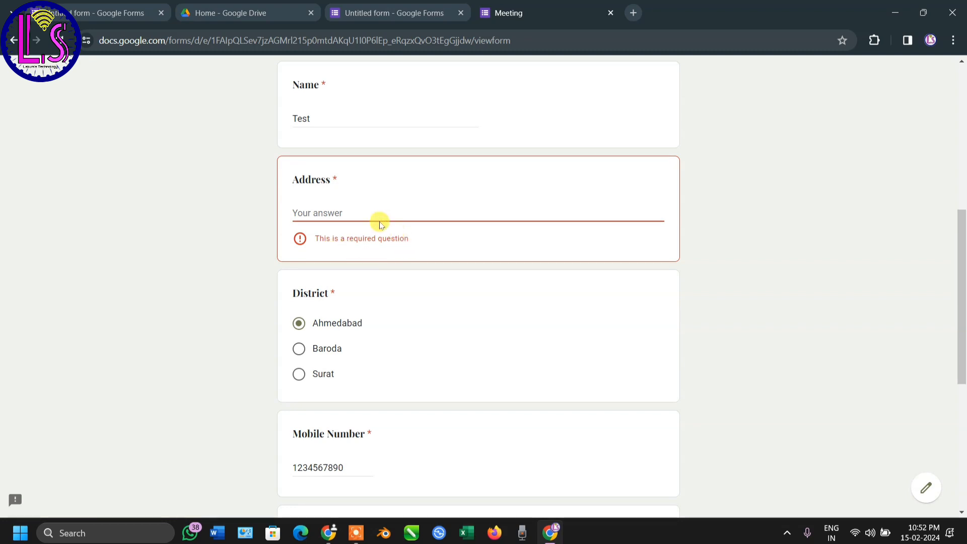
pyautogui.click(348, 210)
pyautogui.scroll(-6, 432, 417)
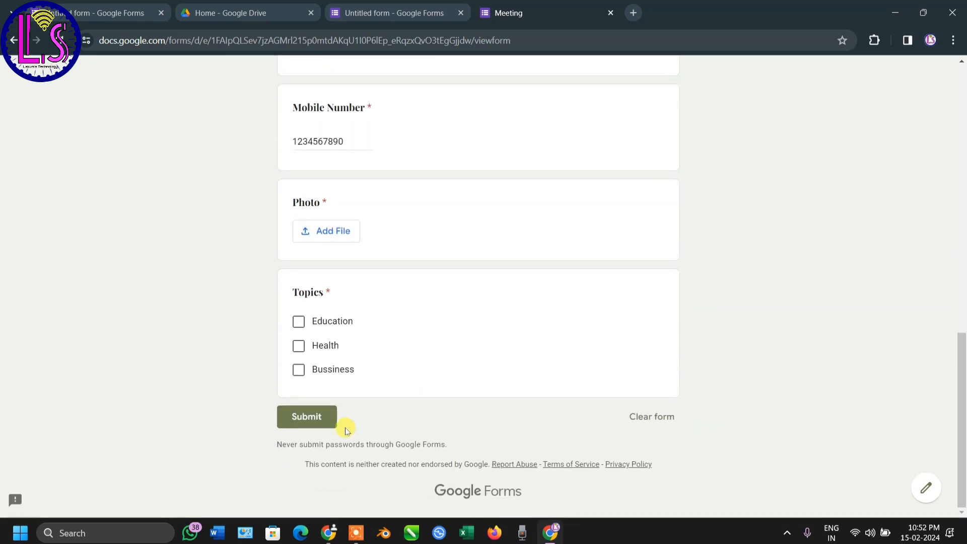
pyautogui.scroll(1, 308, 418)
pyautogui.scroll(8, 312, 337)
# Enter Ahmedabad as the Address answer
pyautogui.click(313, 325)
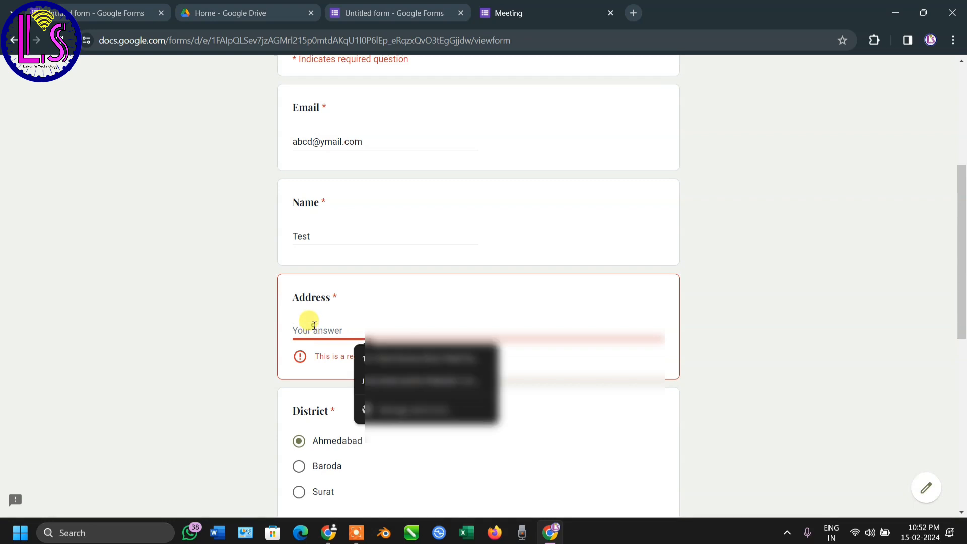
pyautogui.write('Ahmedabad')
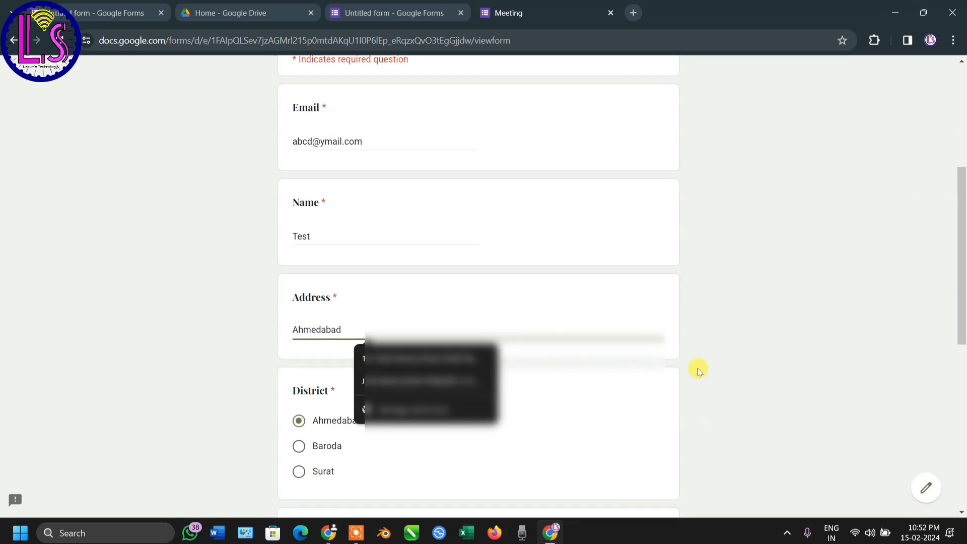
pyautogui.click(749, 356)
# Try Baroda and Surat as the District answer and return the choice to Ahmedabad
pyautogui.scroll(-3, 297, 365)
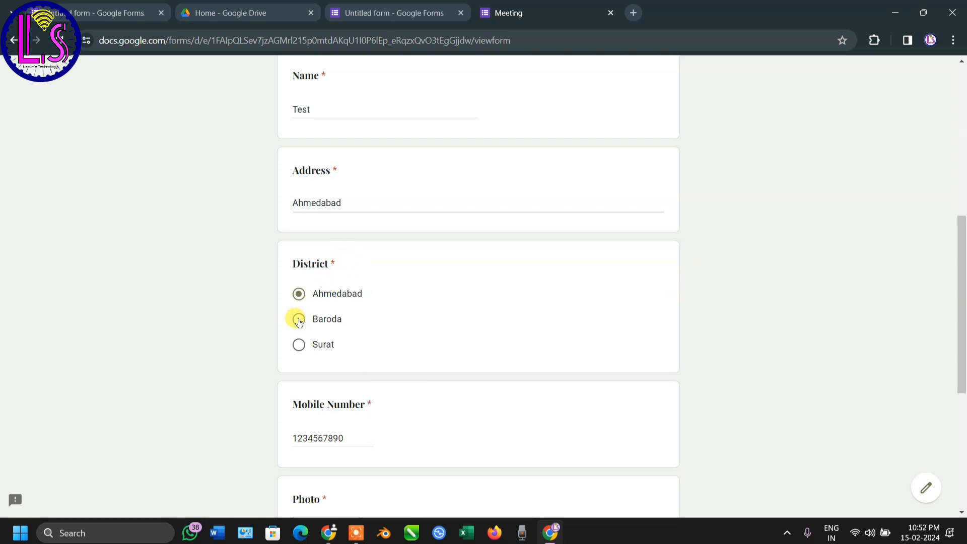
pyautogui.click(299, 321)
pyautogui.click(299, 345)
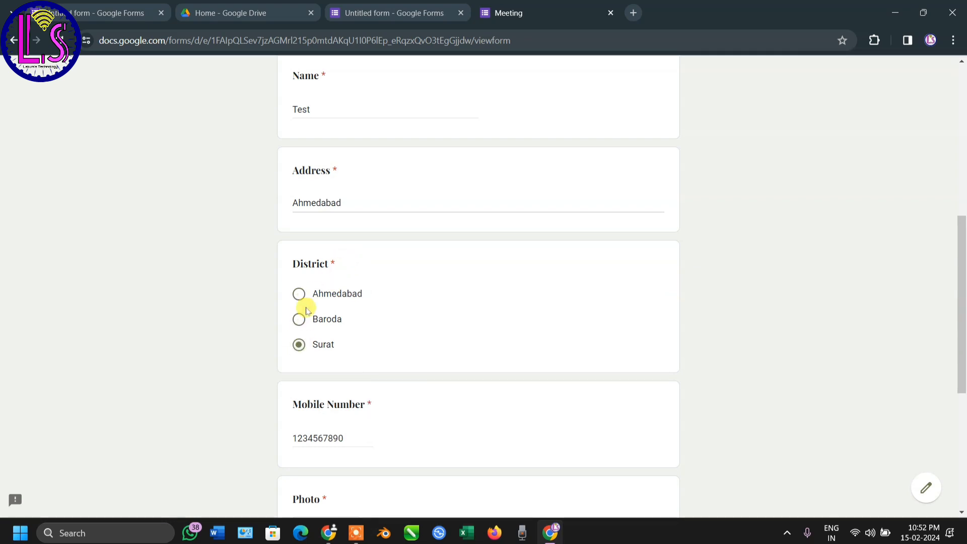
pyautogui.click(298, 294)
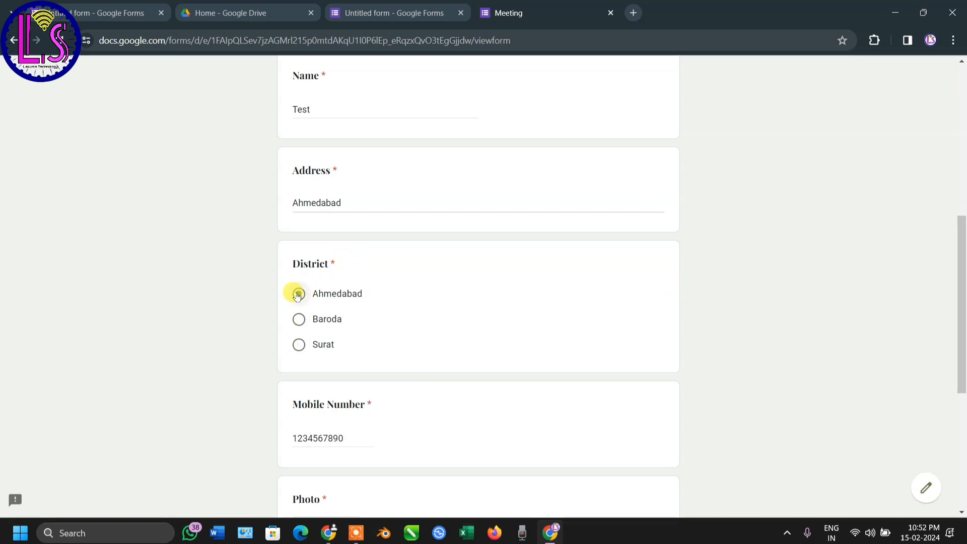
# Replace the Mobile Number answer with the letters "ddddd" to test the number-only validation
pyautogui.scroll(-1, 289, 431)
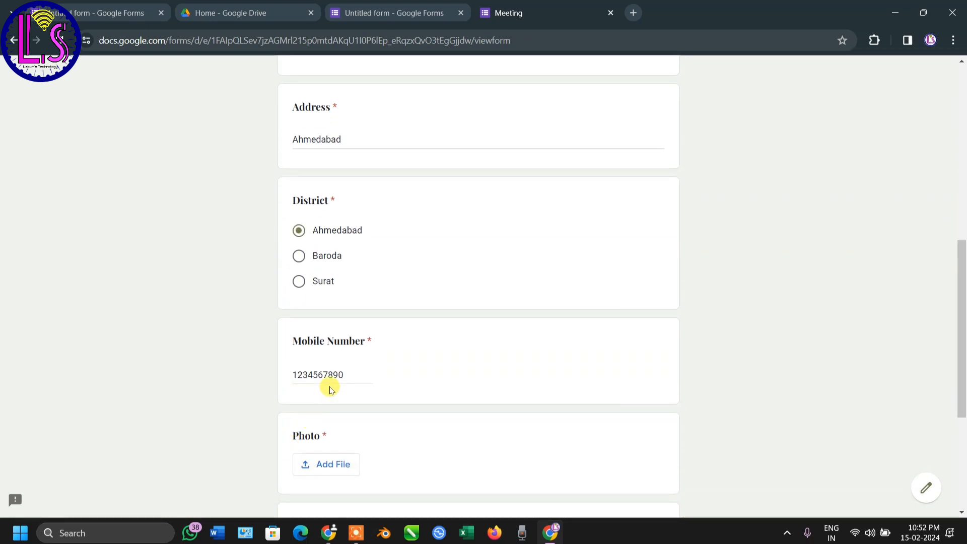
pyautogui.scroll(-4, 352, 374)
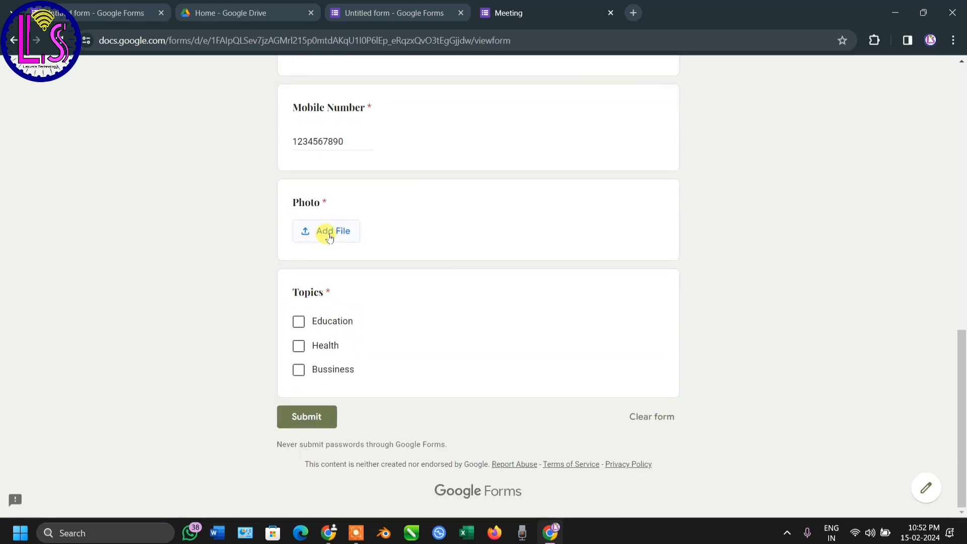
pyautogui.moveTo(343, 141); pyautogui.dragTo(281, 145)
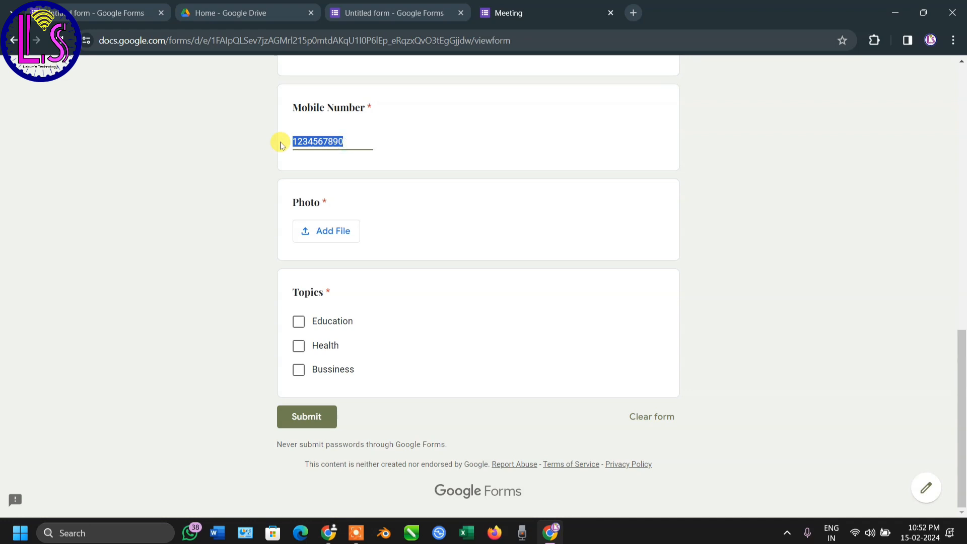
pyautogui.write('ddddd')
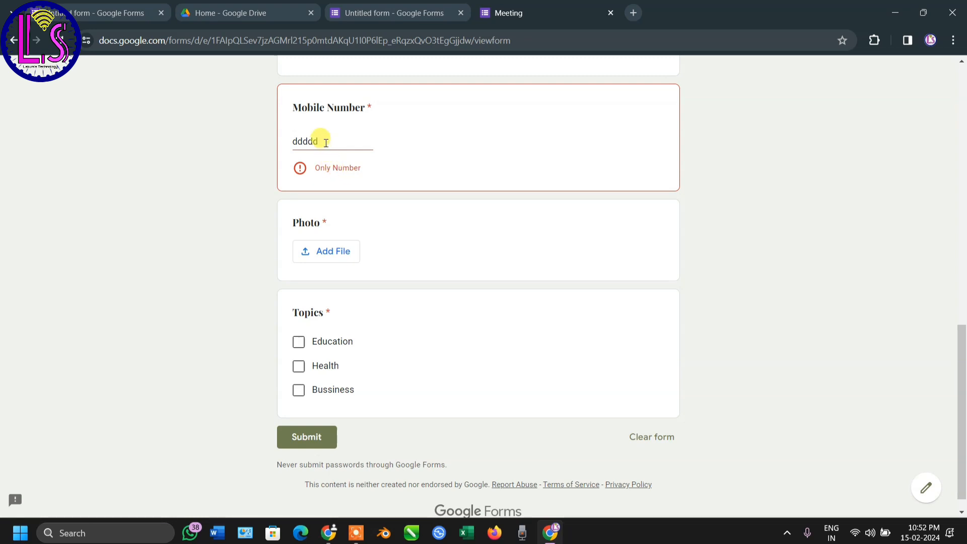
# Replace the letters in the Mobile Number answer with a ten-digit mobile number
pyautogui.moveTo(325, 142); pyautogui.dragTo(261, 144)
pyautogui.write('12')
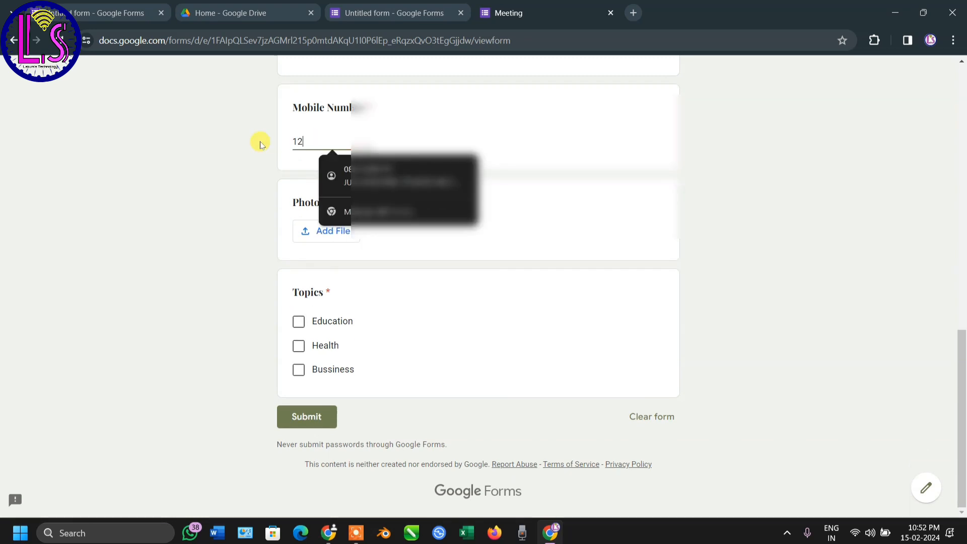
pyautogui.write('34567890')
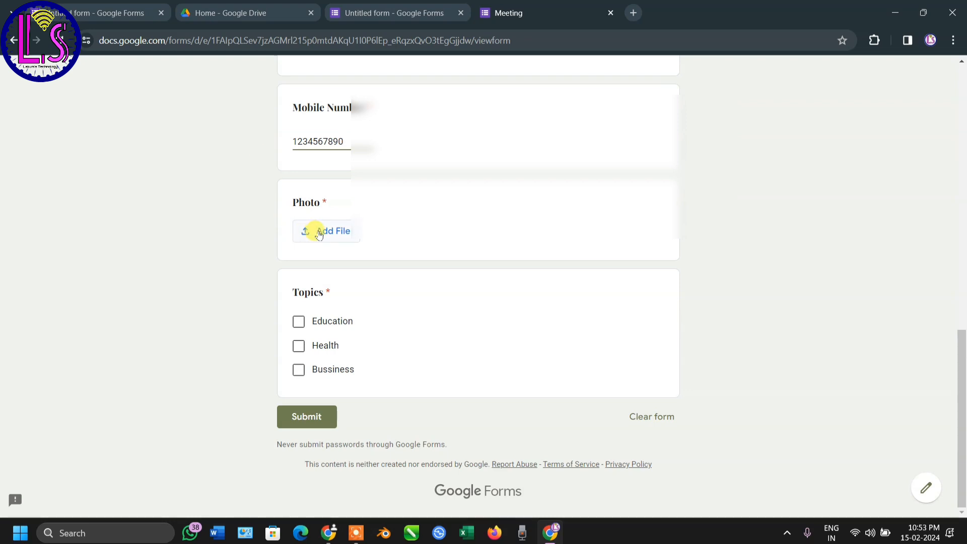
pyautogui.click(319, 234)
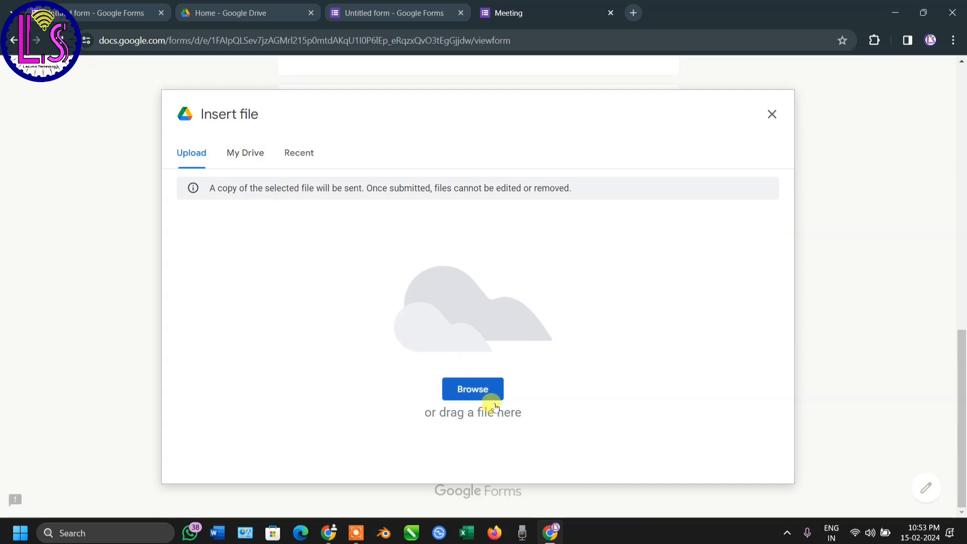
pyautogui.click(299, 154)
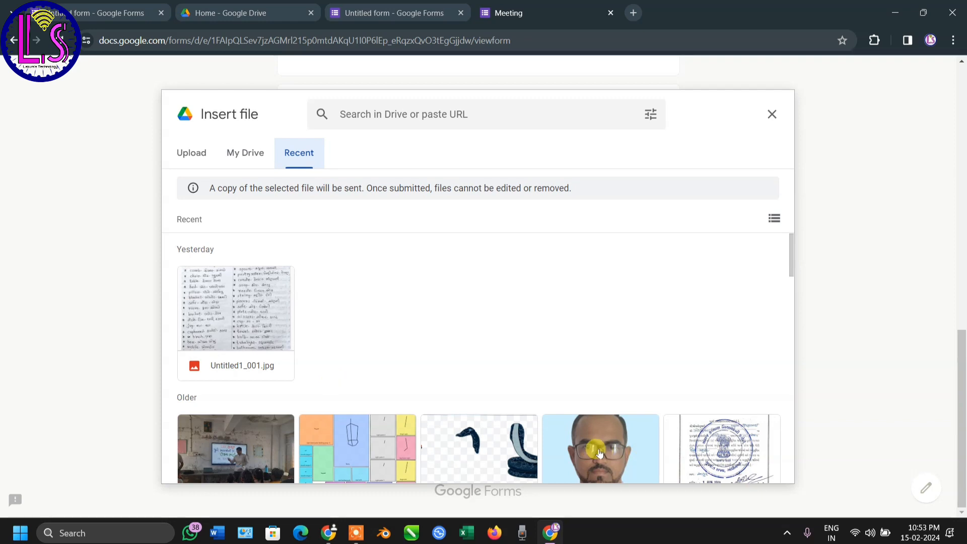
pyautogui.click(599, 453)
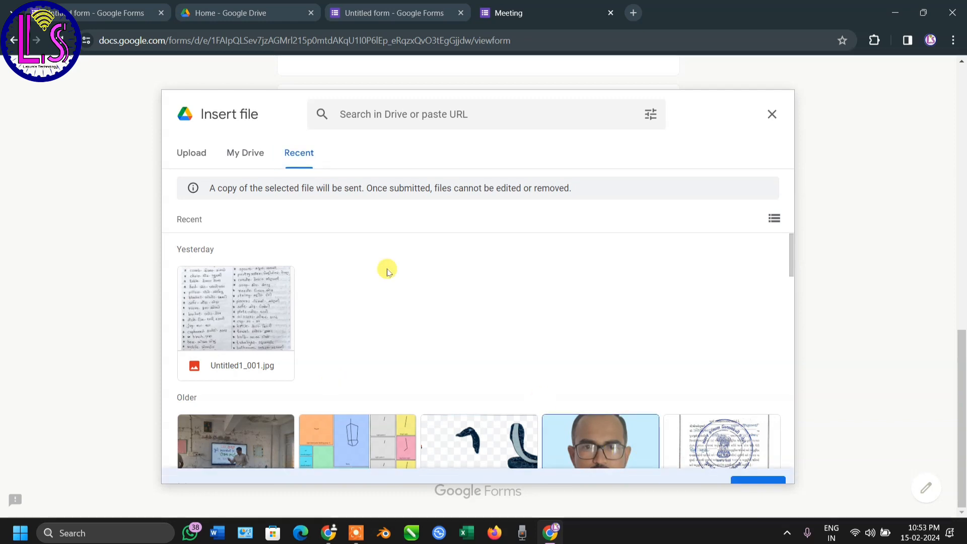
pyautogui.click(748, 464)
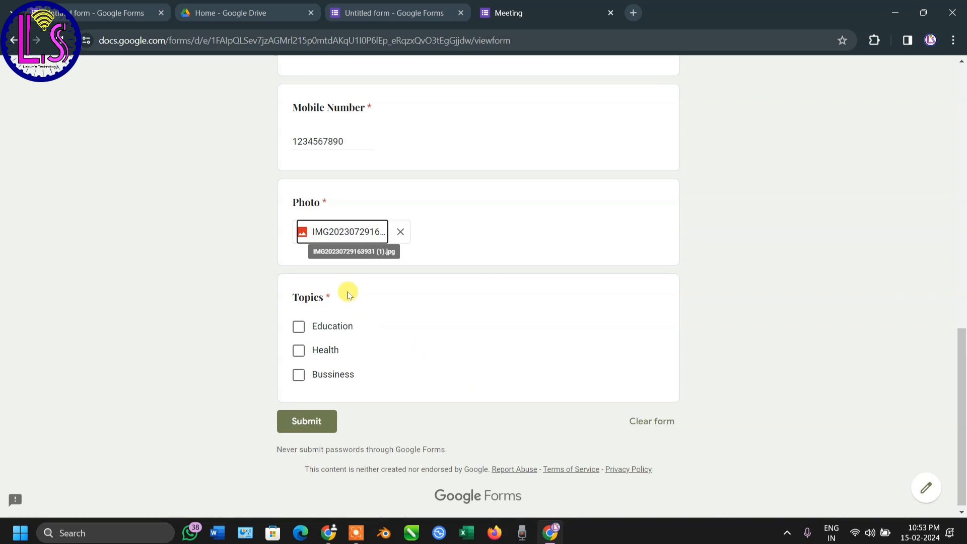
# Select Education, Health and Bussiness as the Topics answers
pyautogui.click(298, 327)
pyautogui.click(299, 351)
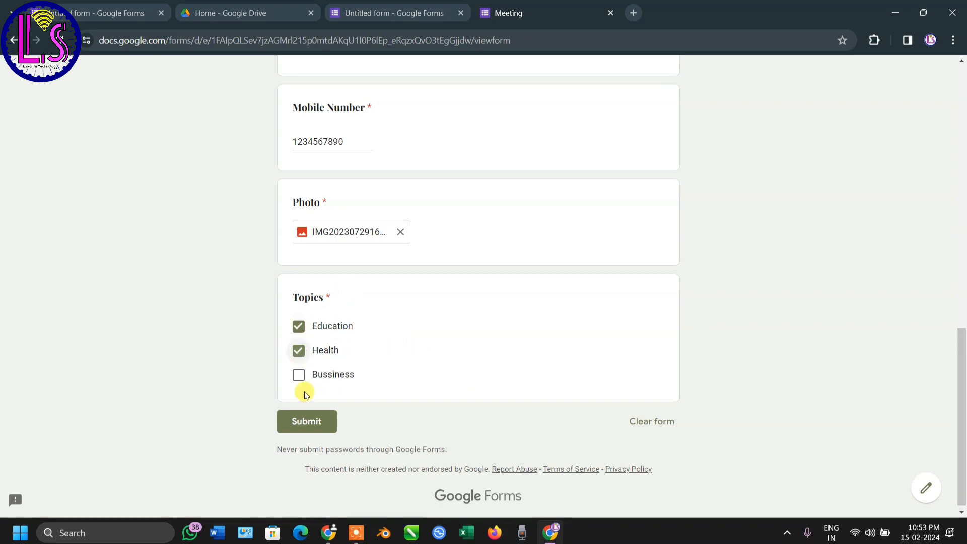
pyautogui.click(298, 375)
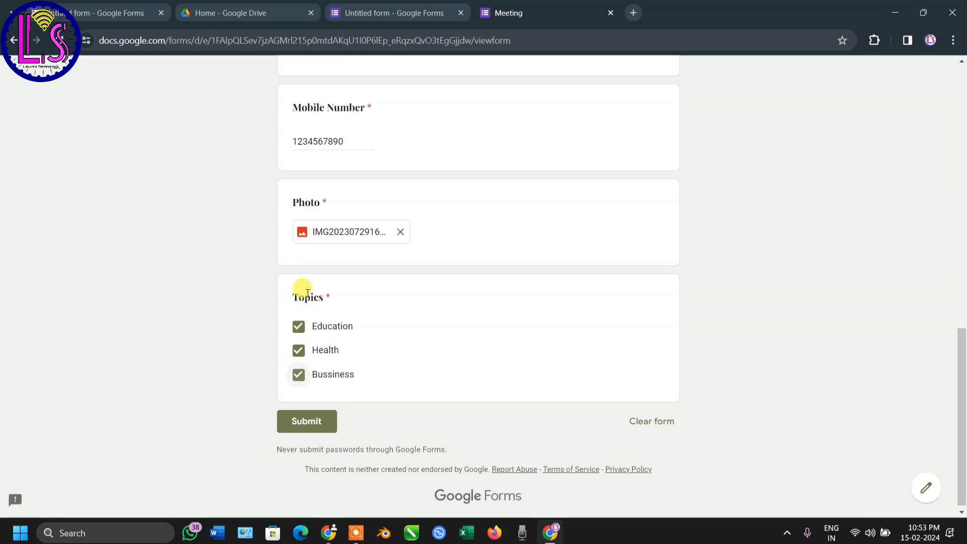
# Review all the answers in the Meeting form and submit the response
pyautogui.scroll(15, 300, 316)
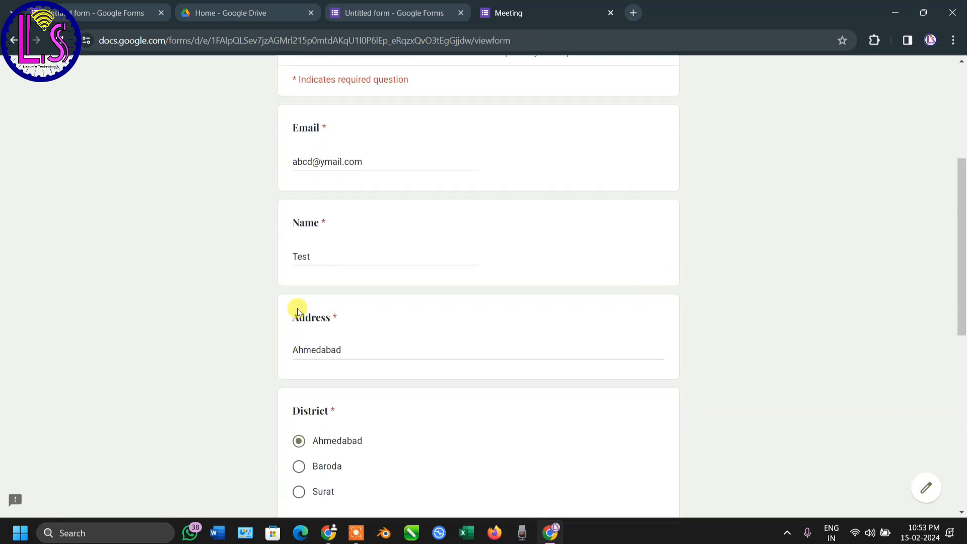
pyautogui.scroll(-15, 296, 313)
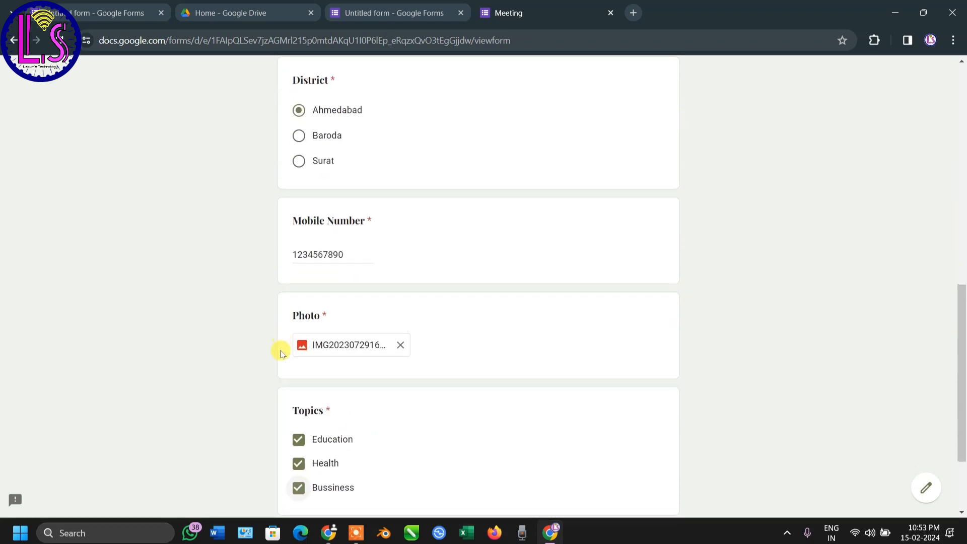
pyautogui.click(301, 420)
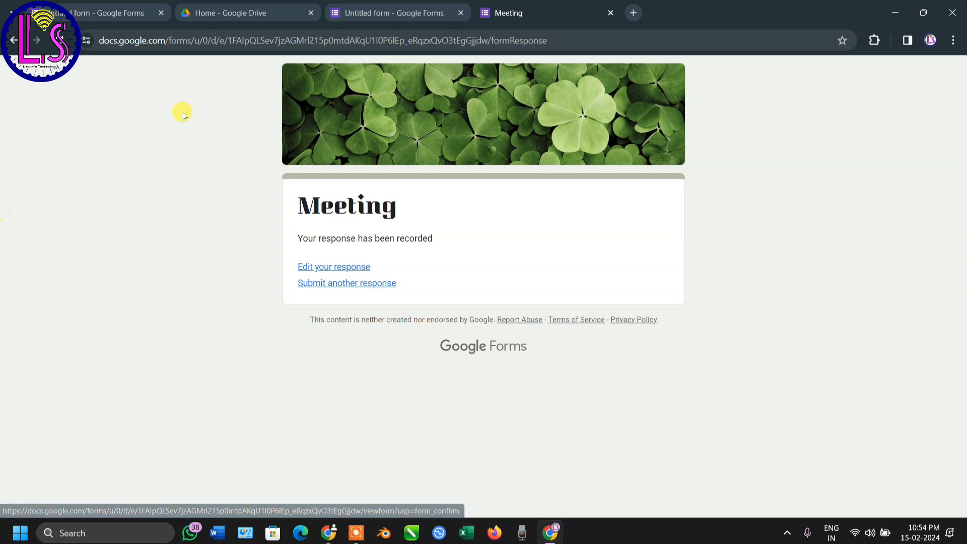
# Open the Meeting responses spreadsheet from the Google Drive home page
pyautogui.click(234, 15)
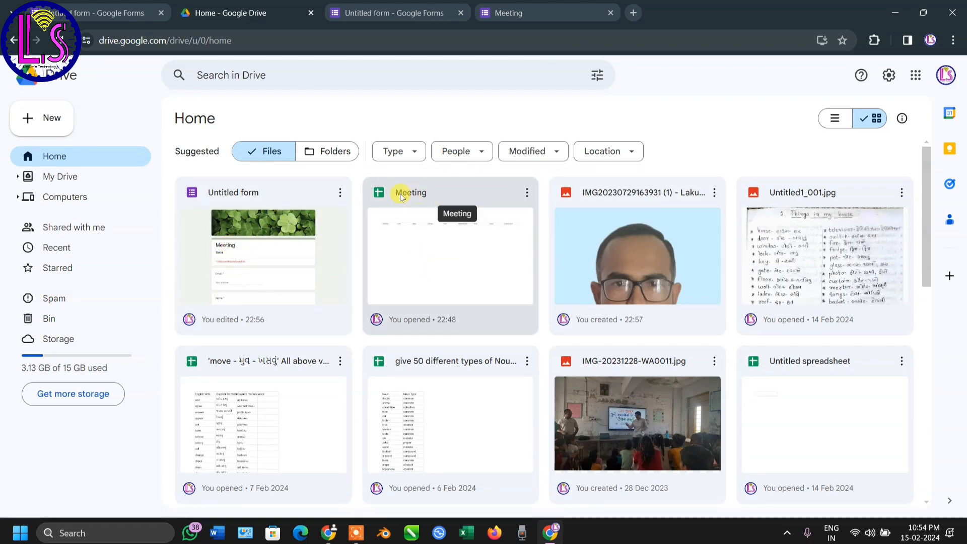
pyautogui.click(433, 252)
pyautogui.doubleClick(432, 251)
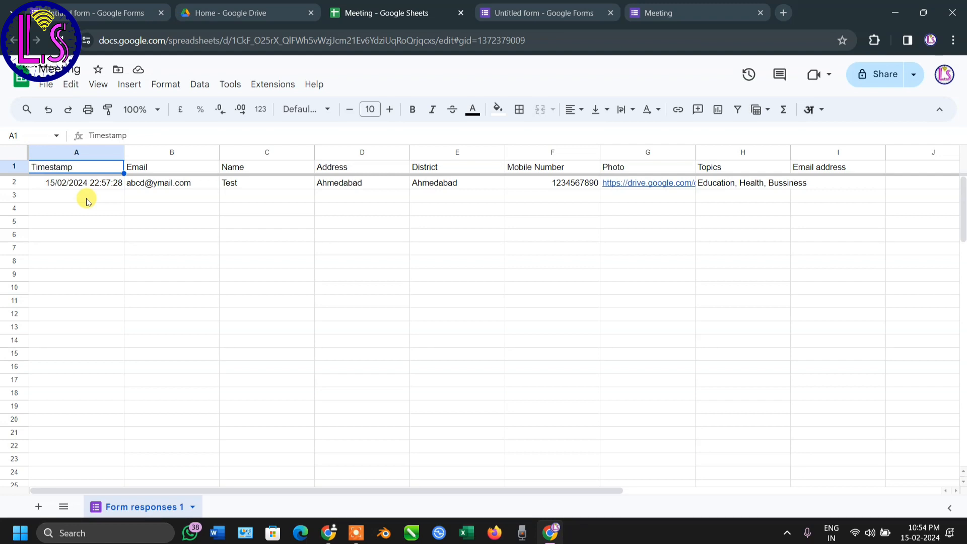
# Download the Meeting responses spreadsheet as a Microsoft Excel (.xlsx) file
pyautogui.click(46, 84)
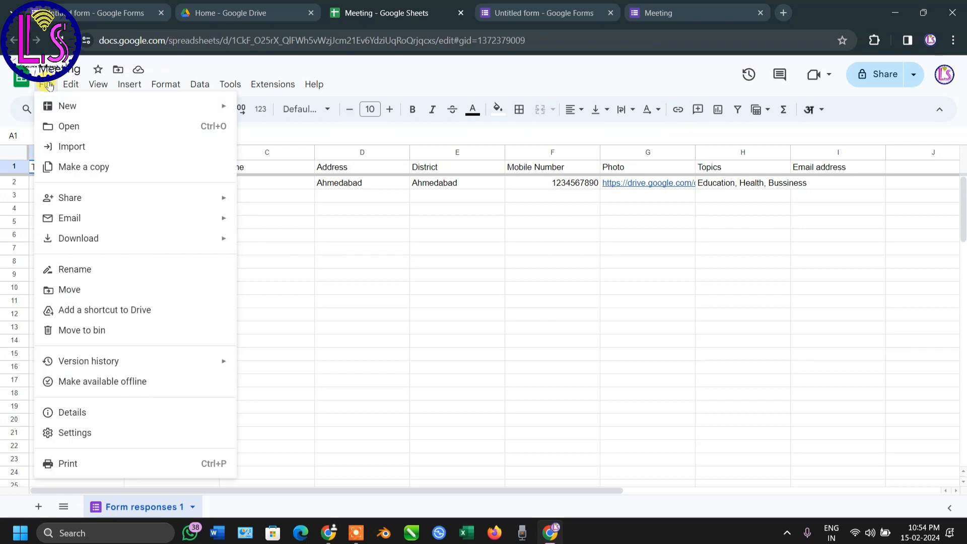
pyautogui.moveTo(64, 240)
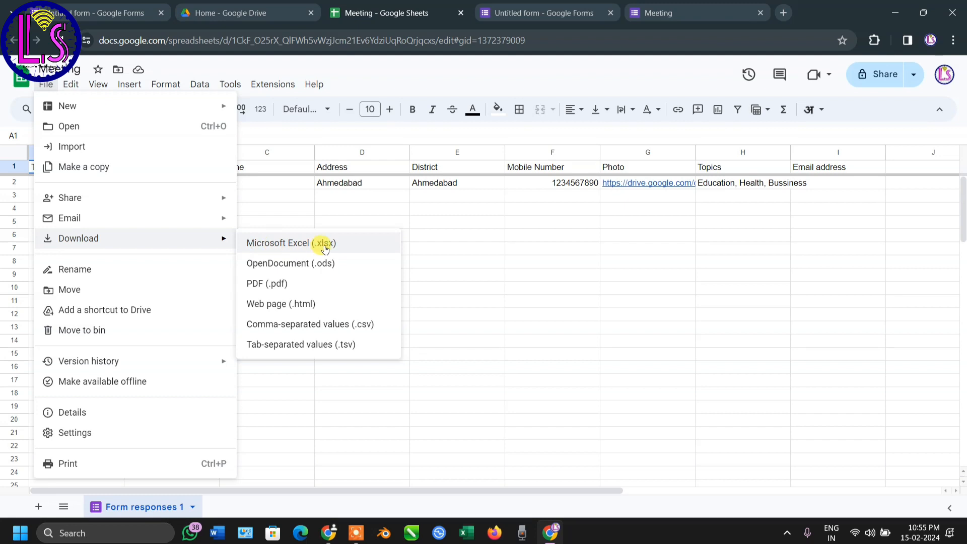
pyautogui.click(275, 243)
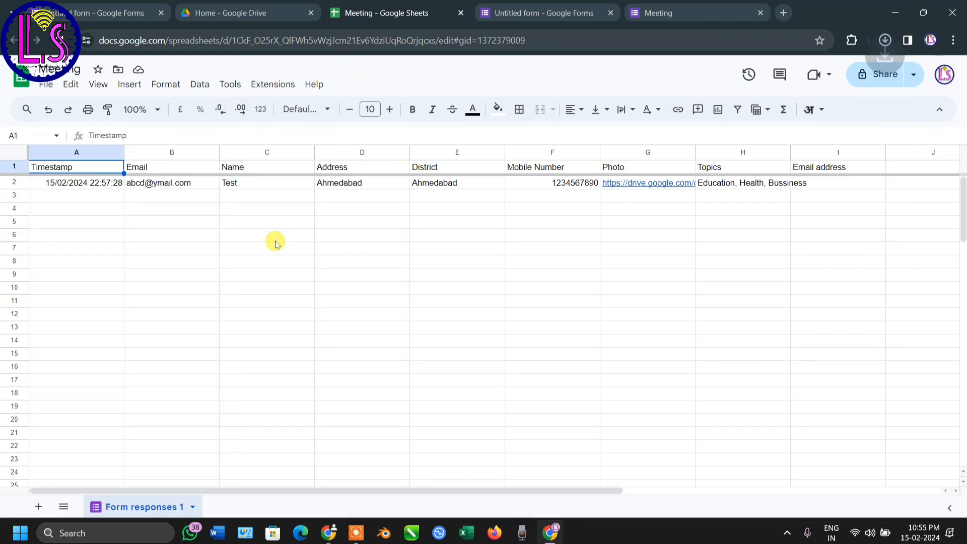
# Open the downloaded Meeting.xlsx in Excel with editing enabled, and return to the Meeting spreadsheet in Google Sheets
pyautogui.click(877, 44)
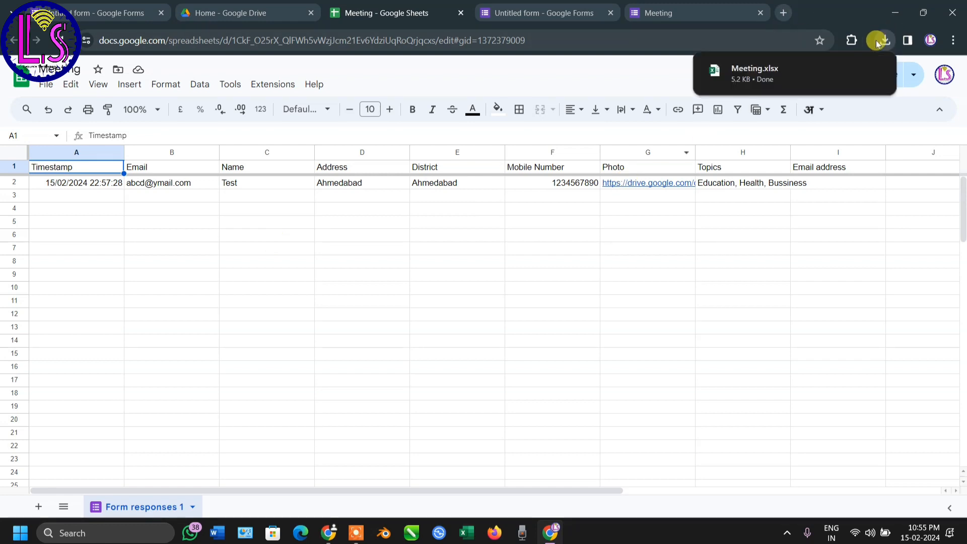
pyautogui.click(749, 78)
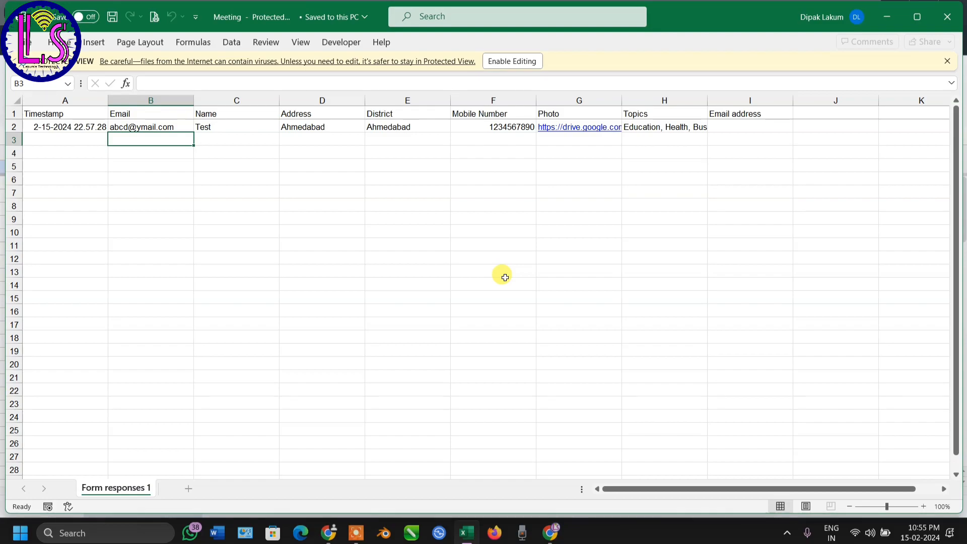
pyautogui.click(512, 61)
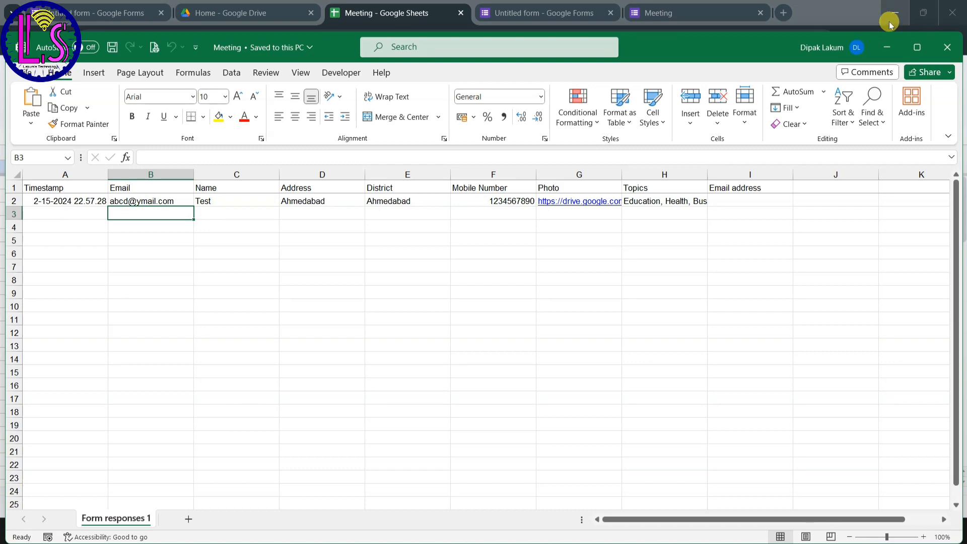
pyautogui.click(886, 47)
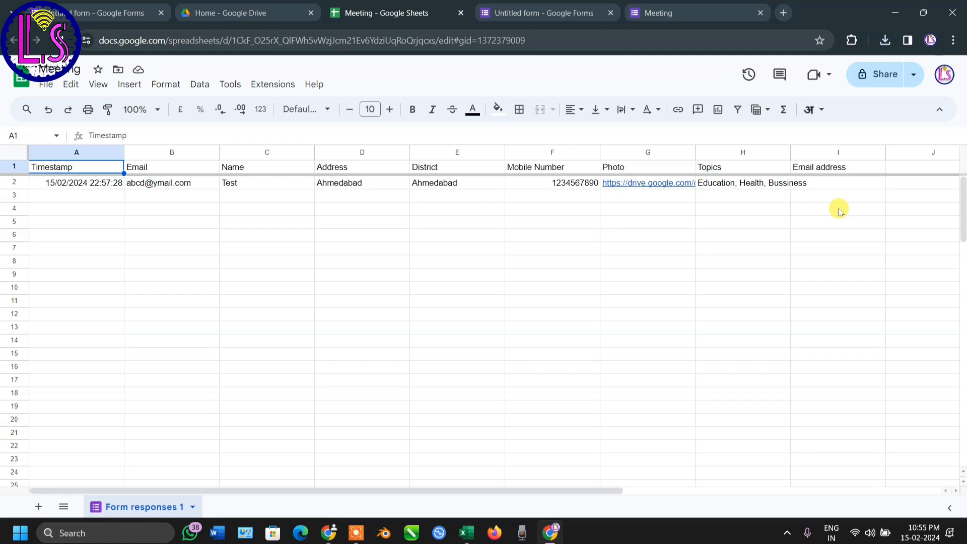
pyautogui.moveTo(641, 184)
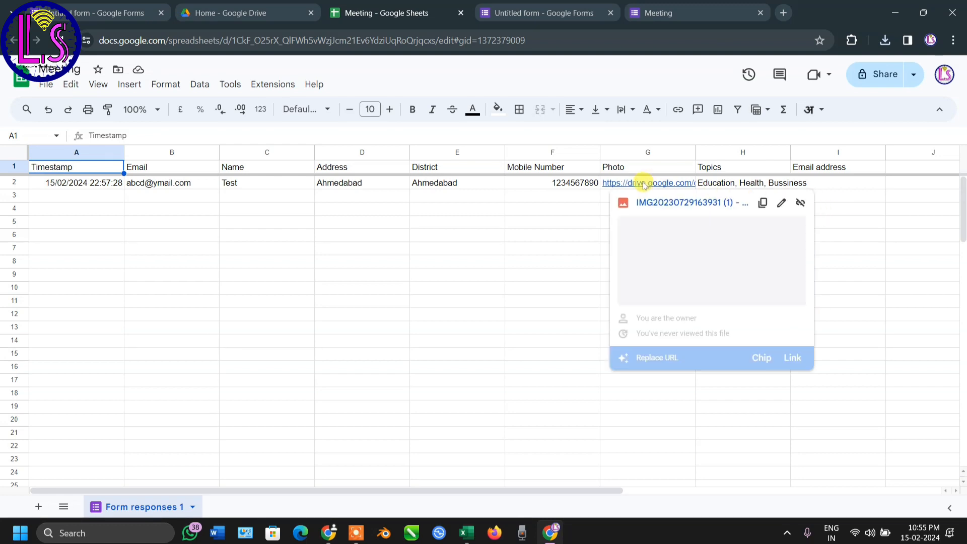